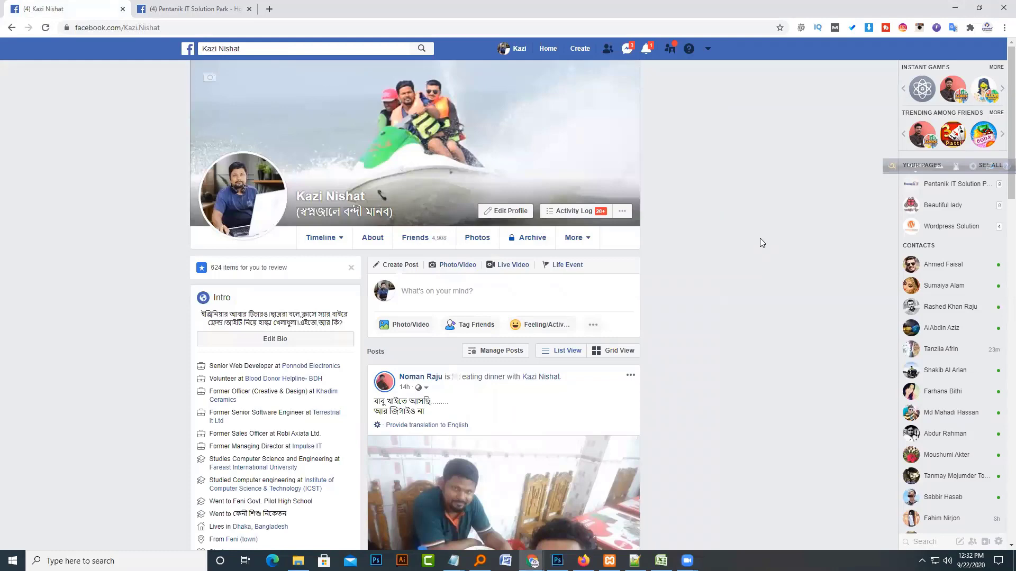
Switch to Photoshop and look through the tool variants in the stamp, brush and healing brush groups
left_click(557, 561)
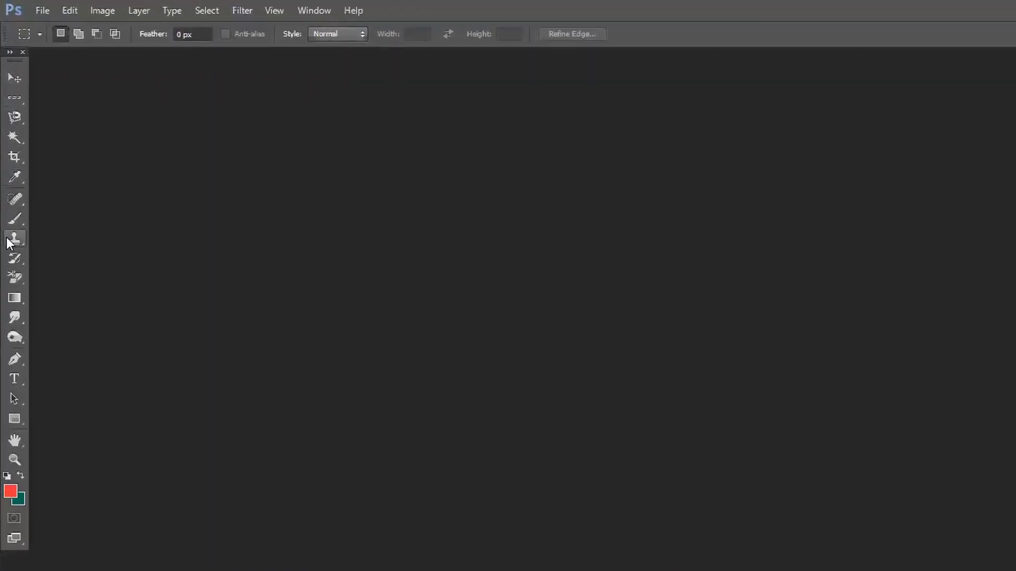
left_click(9, 244)
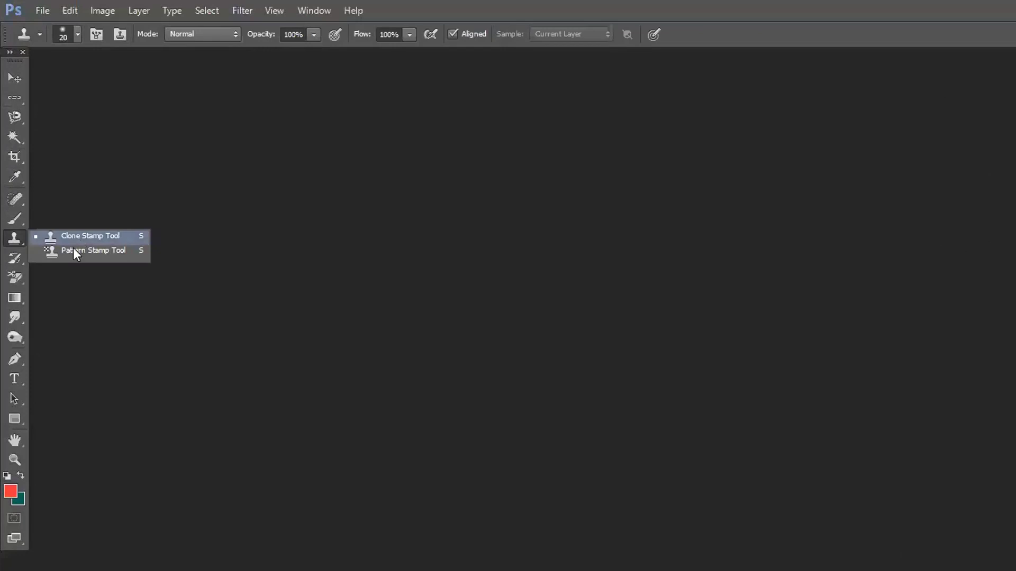
left_click(13, 224)
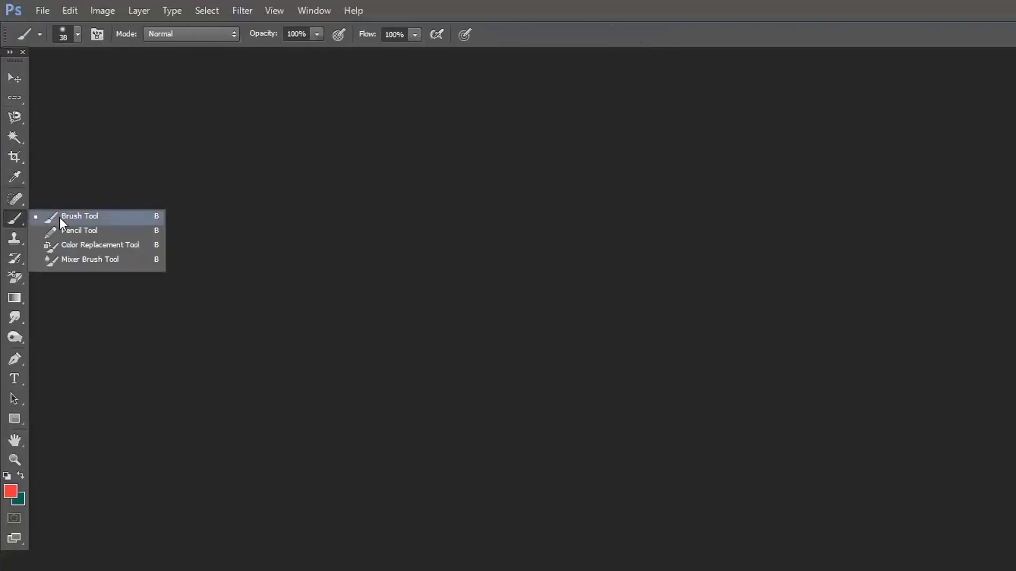
left_click(14, 197)
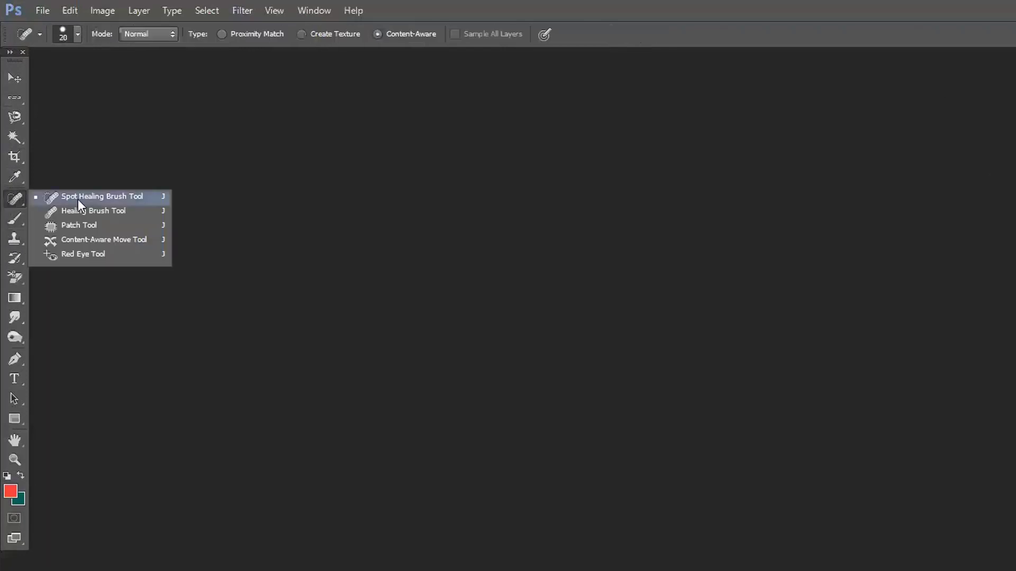
left_click(17, 200)
left_click(14, 221)
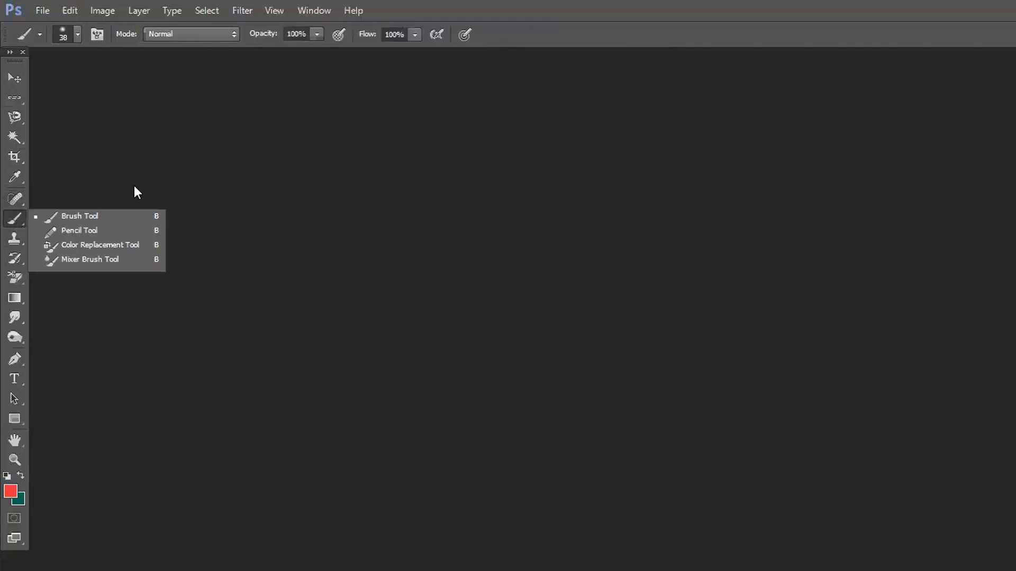
left_click(172, 180)
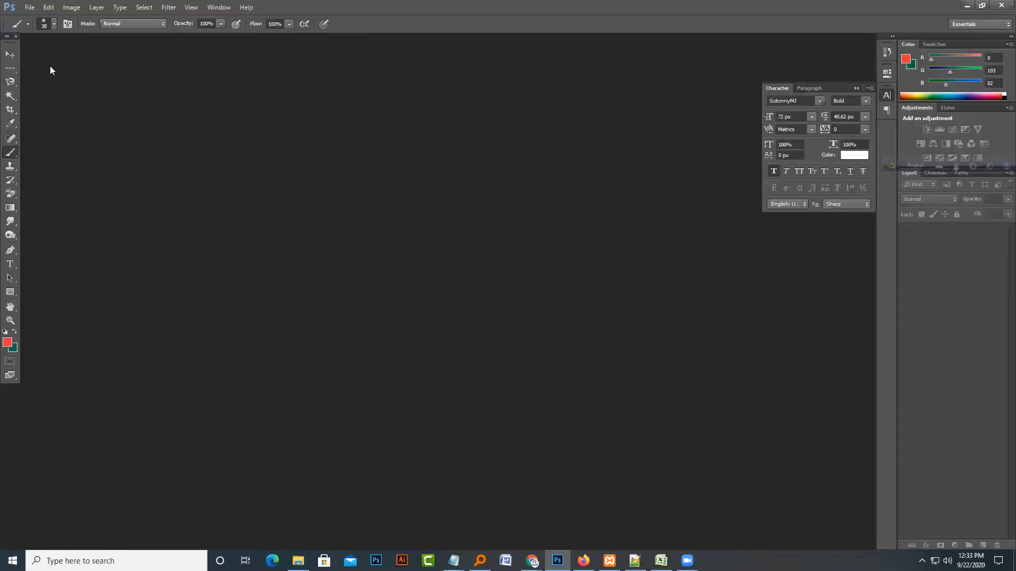
Start a new document with the Custom preset and set its dimension units to pixels
left_click(30, 8)
left_click(37, 16)
left_click(459, 162)
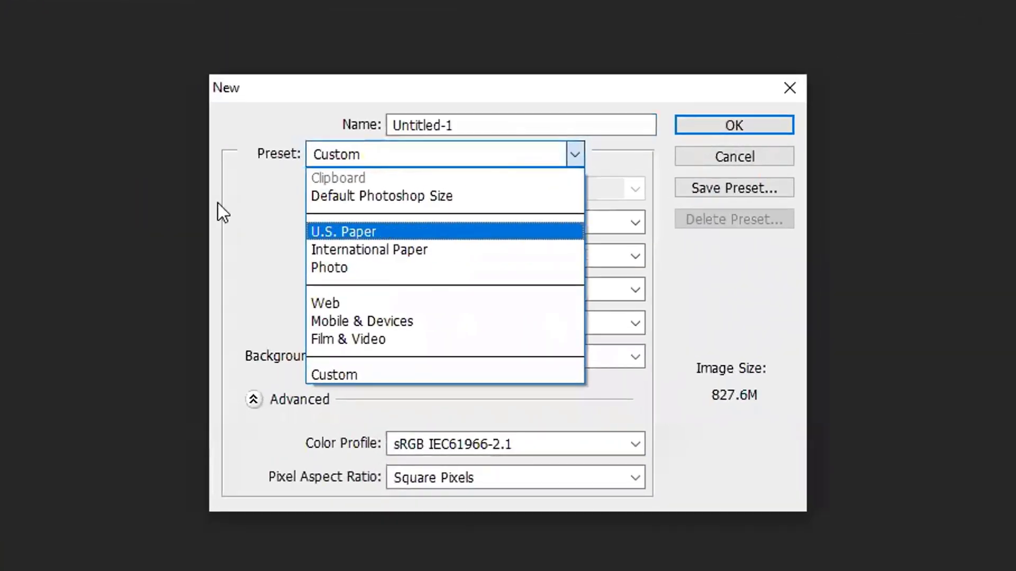
left_click(373, 183)
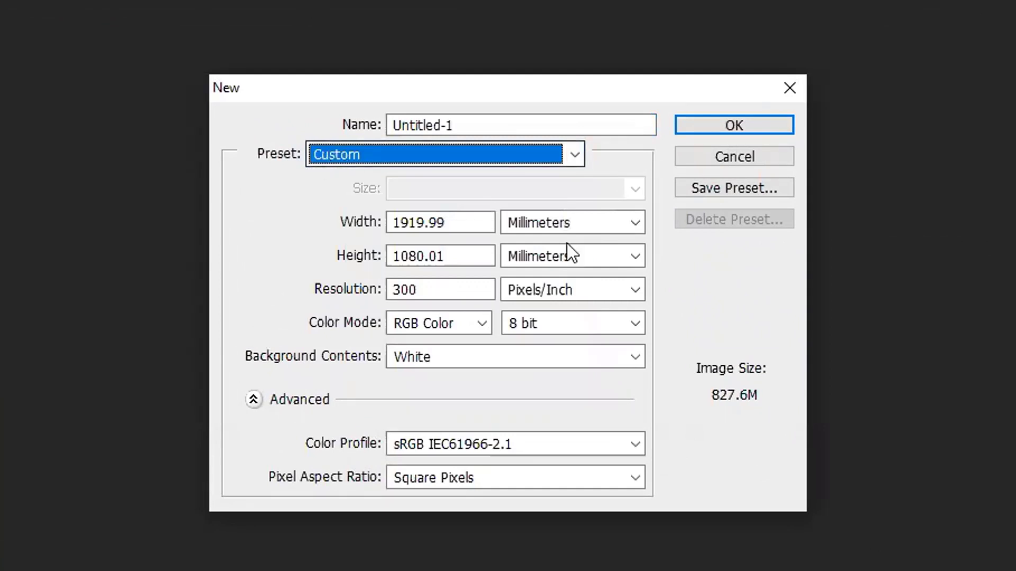
left_click(553, 224)
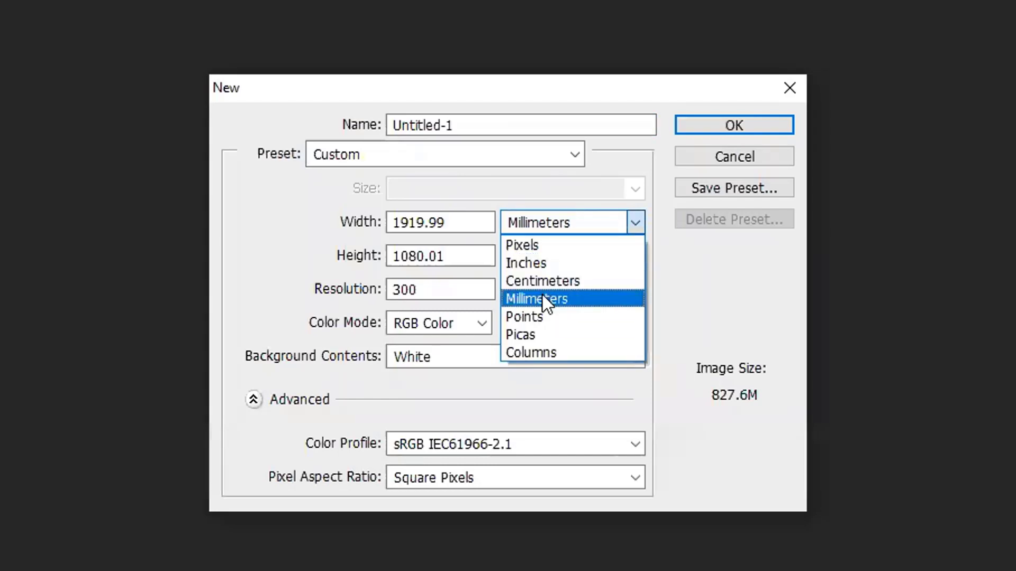
left_click(538, 249)
Set the new document's width to 1280 pixels and its height to 628 pixels
double_click(447, 223)
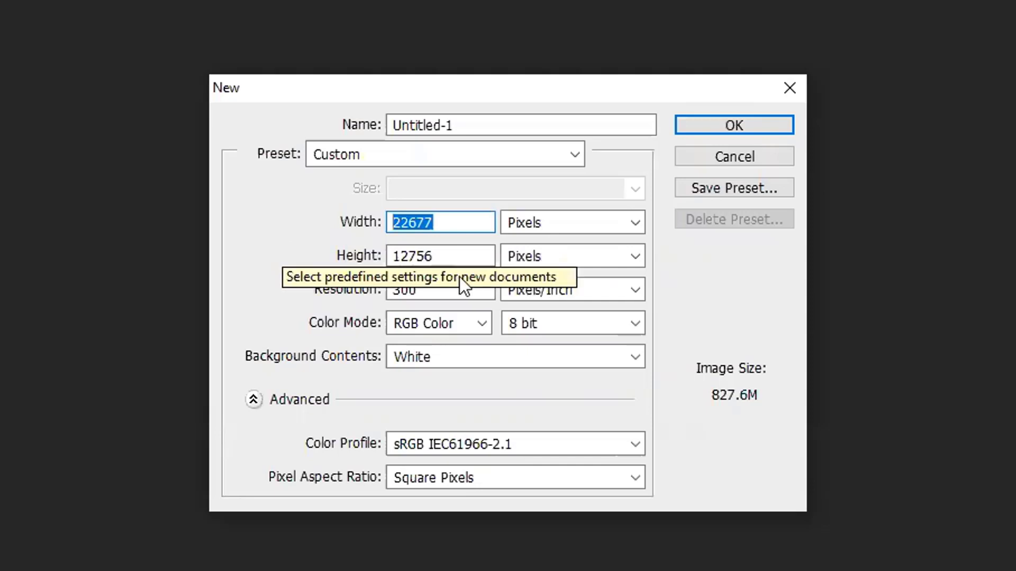
type("1280")
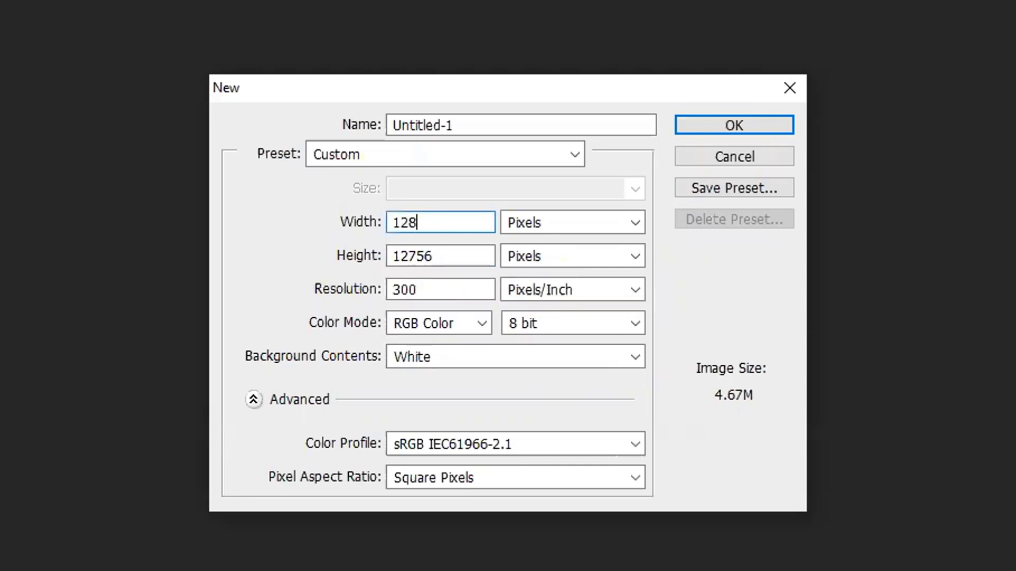
double_click(437, 256)
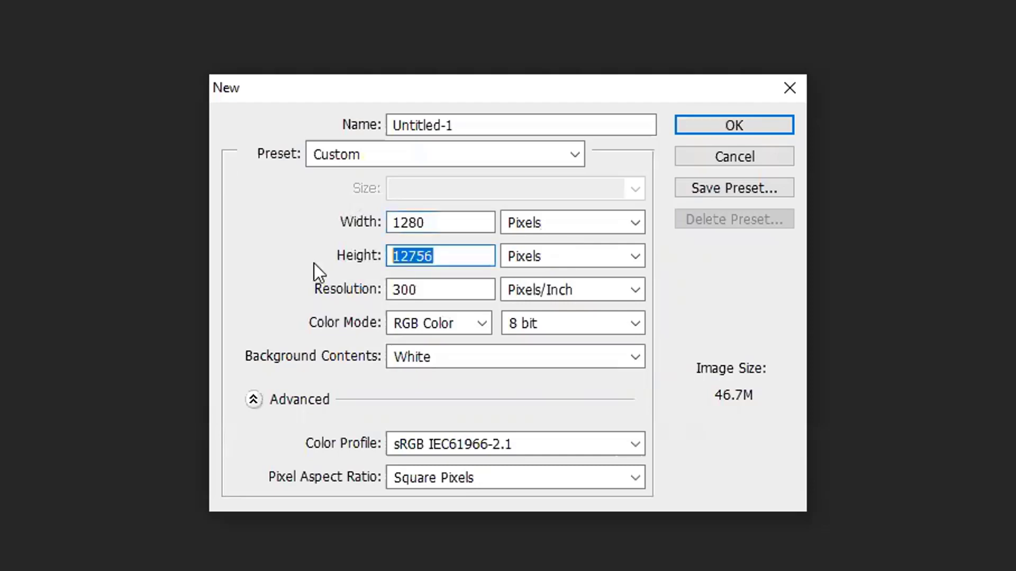
type("62")
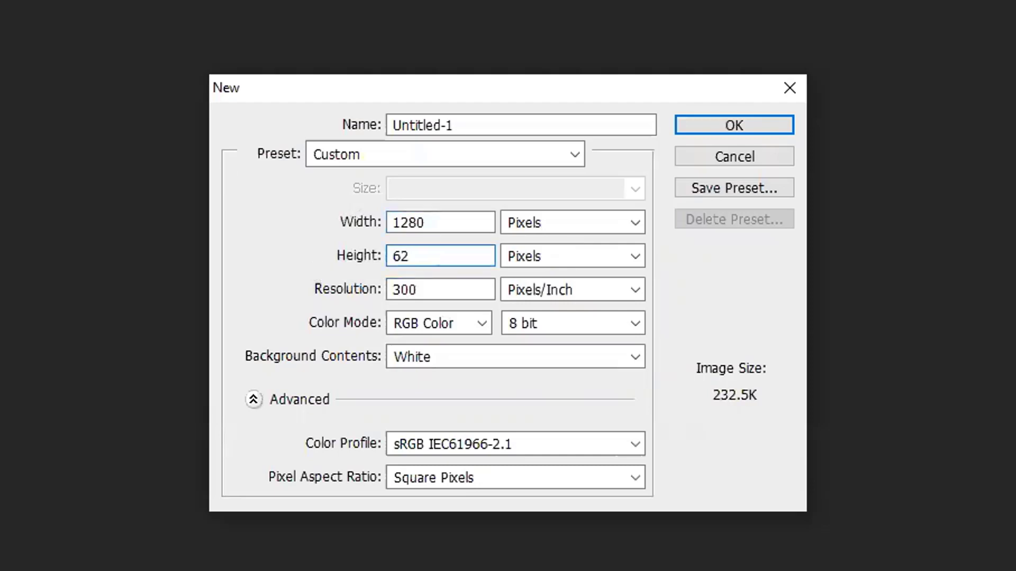
type("6")
key("BackSpace")
key("BackSpace")
type("28")
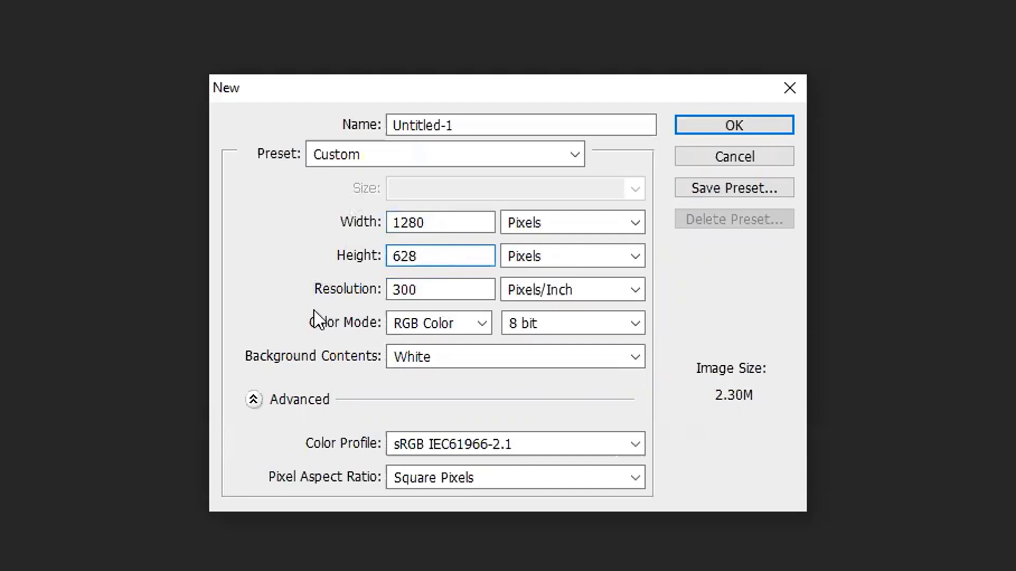
Set the resolution to 300 pixels/inch, keep the background contents white and create the document
double_click(429, 288)
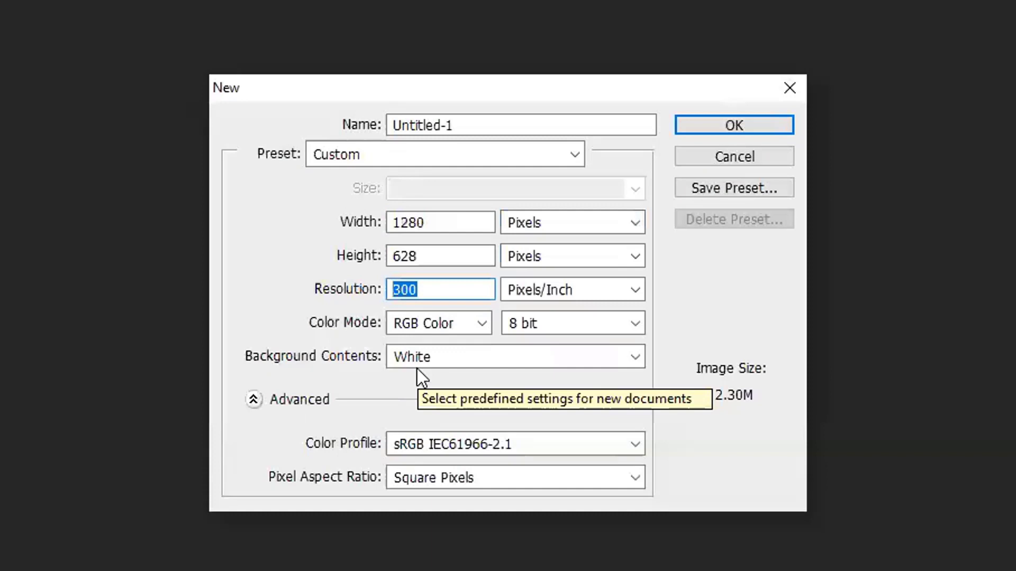
type("72")
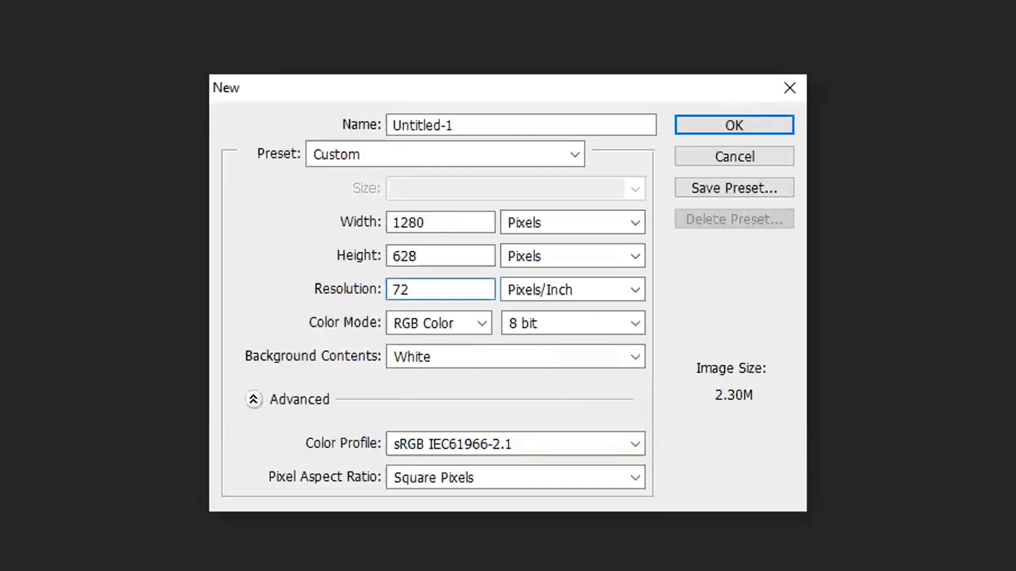
key("BackSpace")
key("BackSpace")
type("300")
left_click(461, 357)
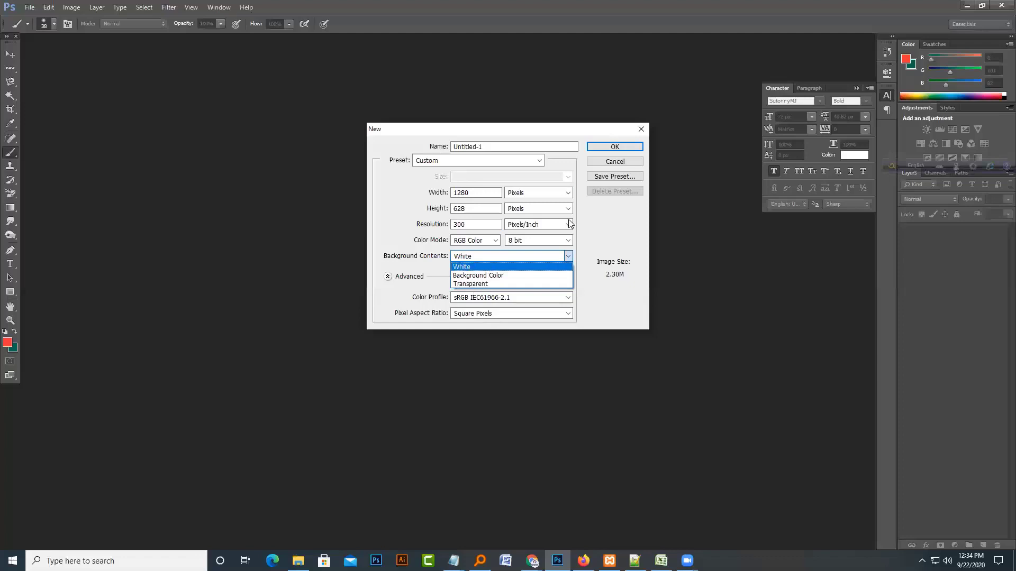
left_click(610, 150)
left_click(611, 150)
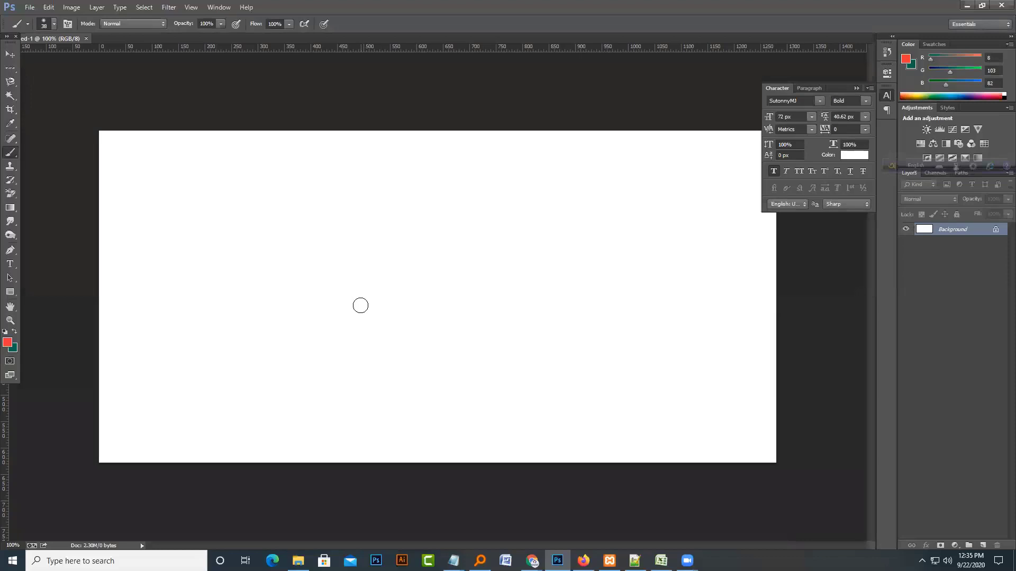
Save the document as the Photoshop file class-file-1 in the Graphic Design folder's Class 3 22-9-2020 subfolder
left_click(28, 7)
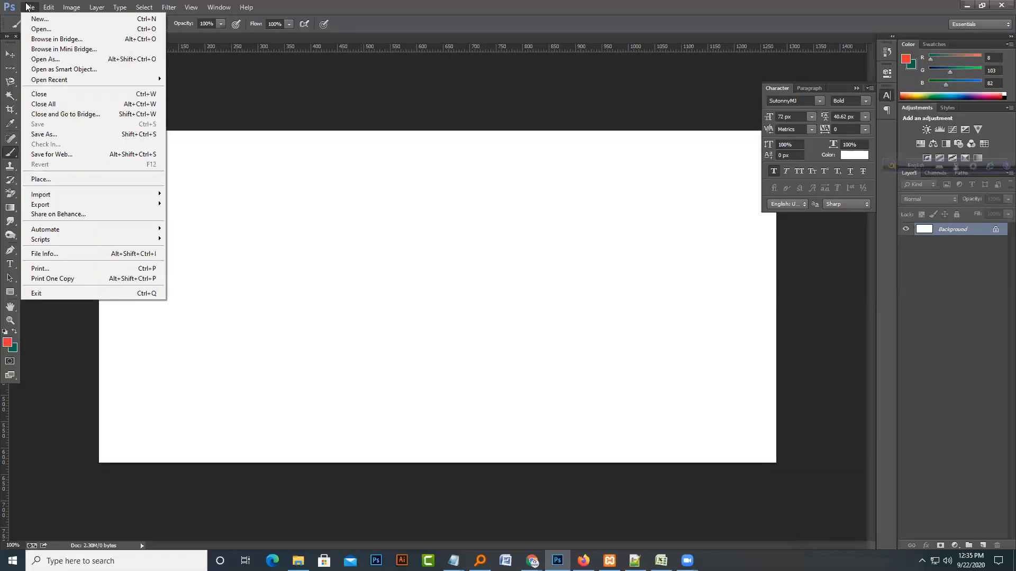
left_click(44, 134)
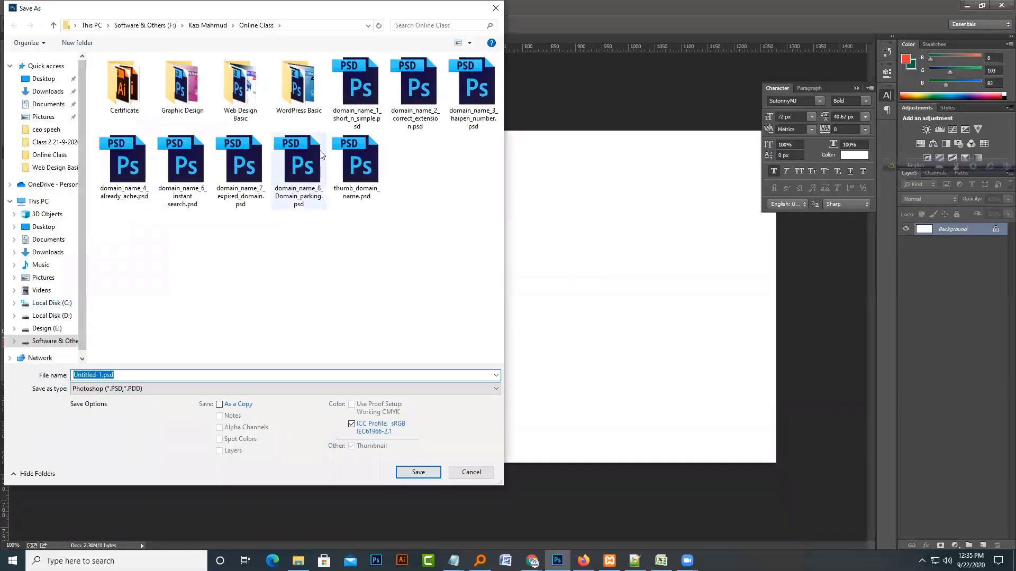
double_click(187, 87)
double_click(241, 88)
left_click(148, 375)
type("class")
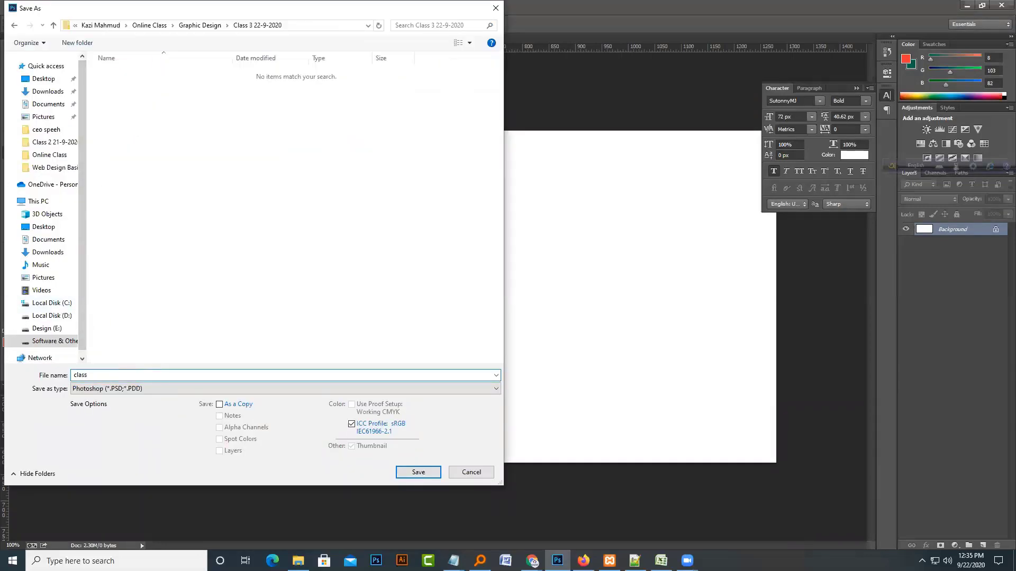
type("-file-1")
key("Return")
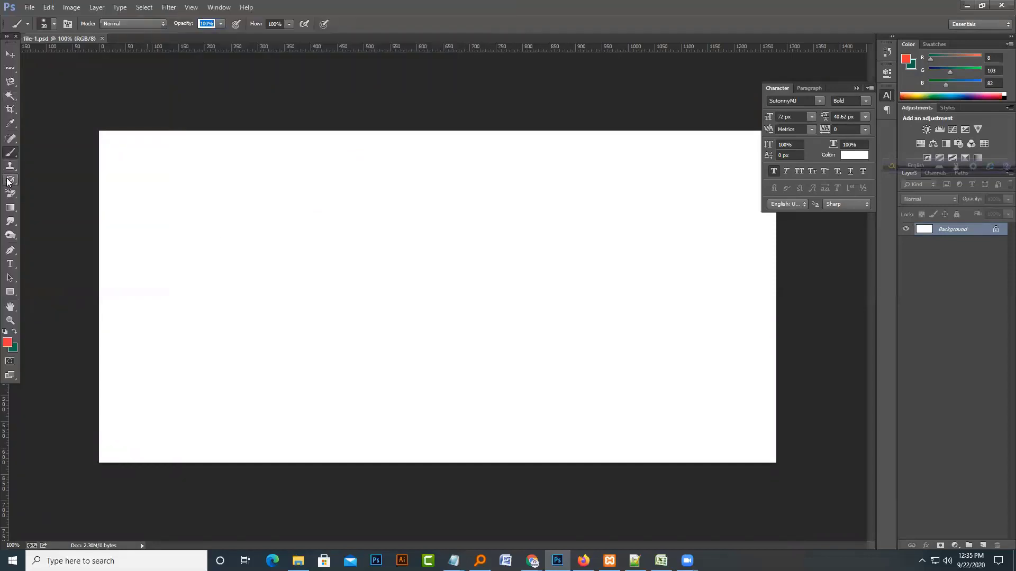
Look over the stamp and brush tool variants and activate the Brush tool
left_click(8, 181)
left_click(10, 167)
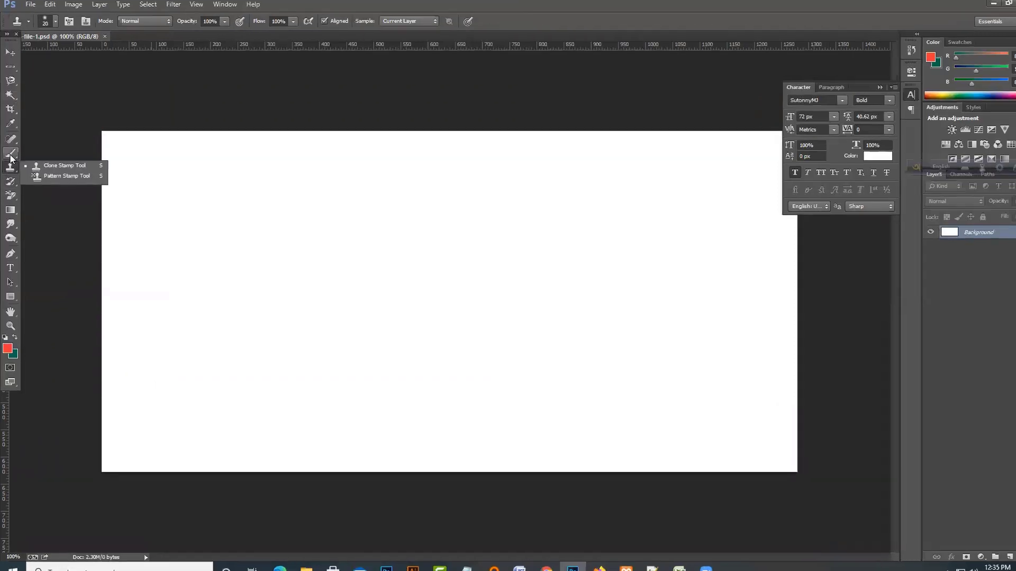
left_click(10, 155)
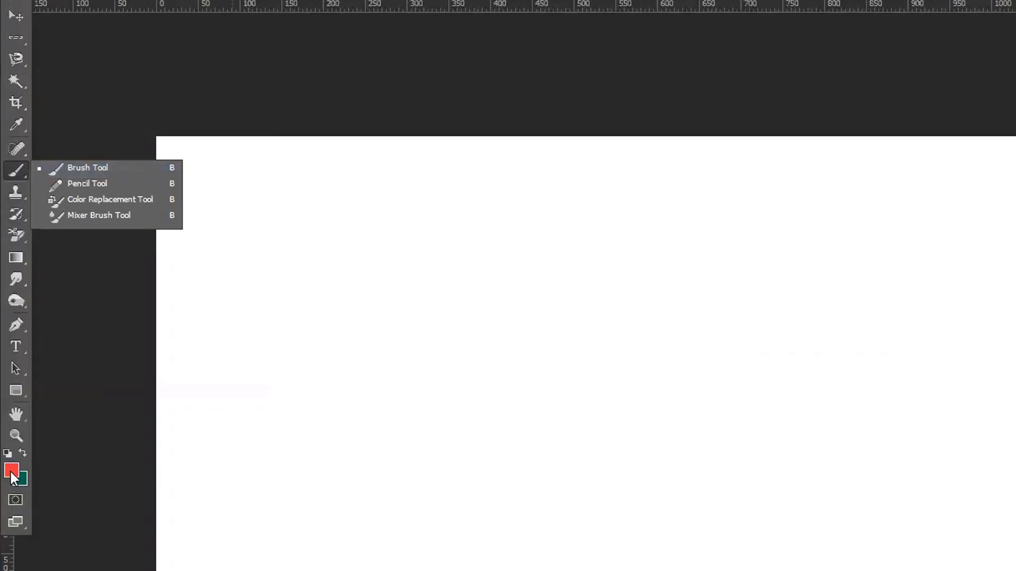
left_click(17, 172)
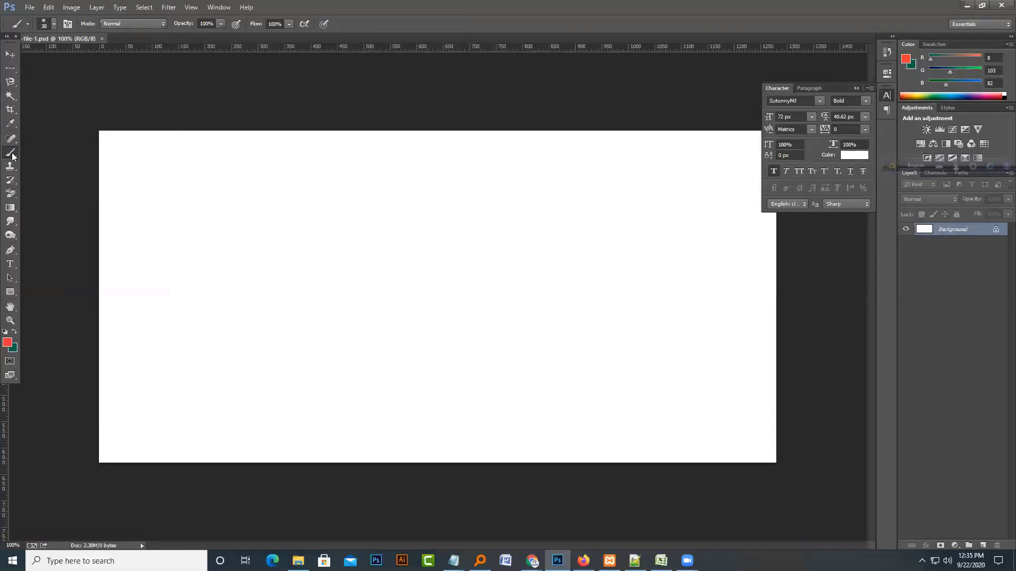
Choose a 38 px bristle brush and paint a short red stroke and a long winding one across the canvas
left_click(53, 24)
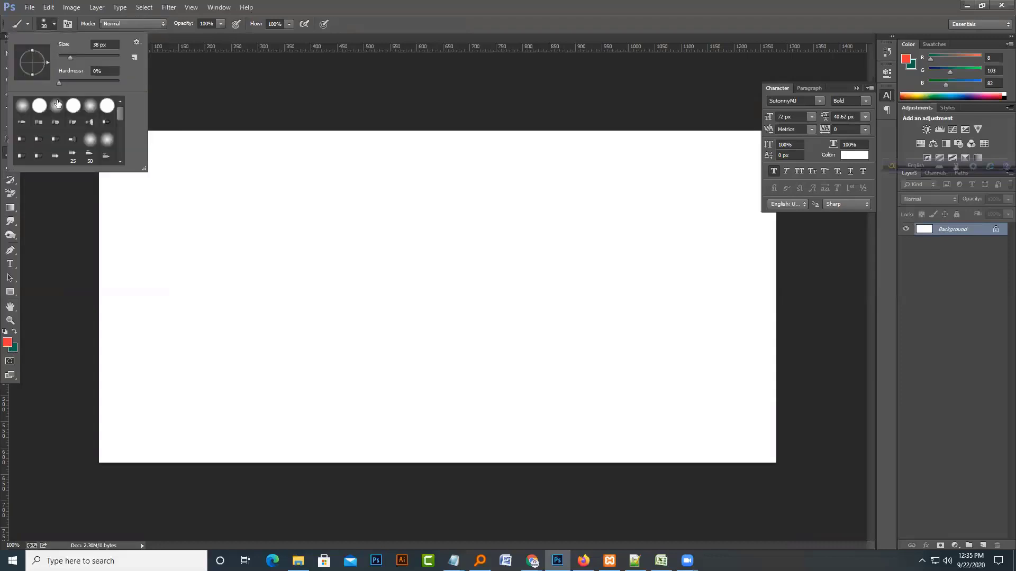
scroll(64, 133, "down", 3)
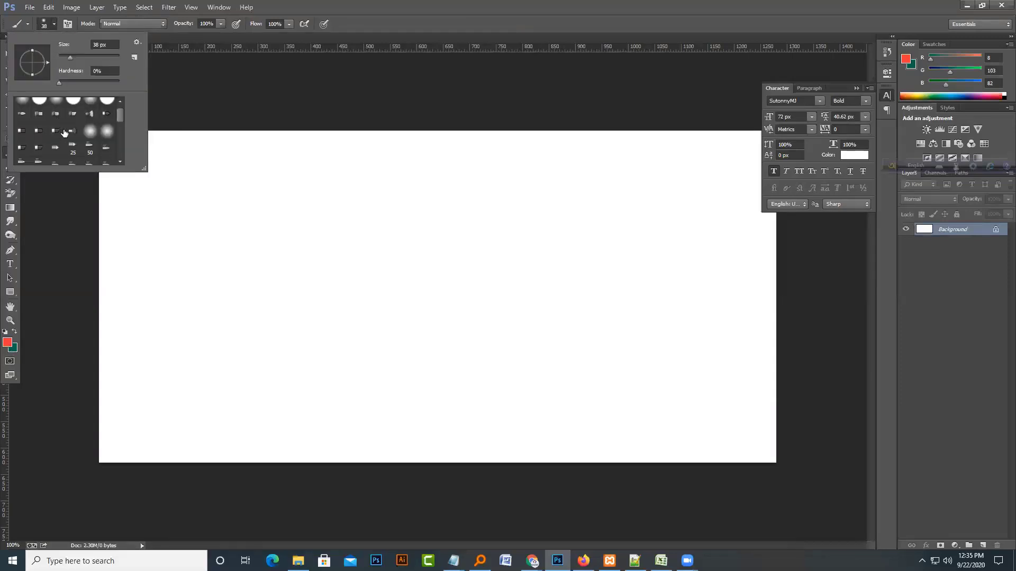
scroll(64, 133, "up", 3)
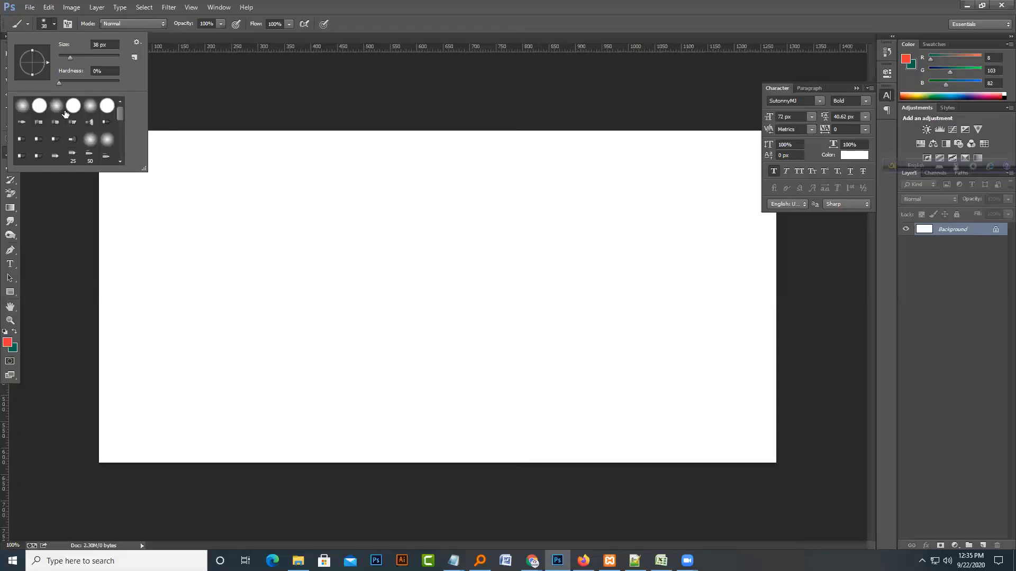
left_click(87, 123)
mouse_move(245, 208)
left_mouse_down()
mouse_move(306, 206)
mouse_move(364, 225)
left_mouse_up()
mouse_move(255, 249)
left_mouse_down()
mouse_move(324, 291)
mouse_move(433, 213)
mouse_move(513, 229)
mouse_move(516, 283)
left_mouse_up()
mouse_move(447, 330)
left_mouse_down()
mouse_move(560, 370)
mouse_move(616, 279)
mouse_move(617, 213)
mouse_move(667, 205)
mouse_move(685, 255)
left_mouse_up()
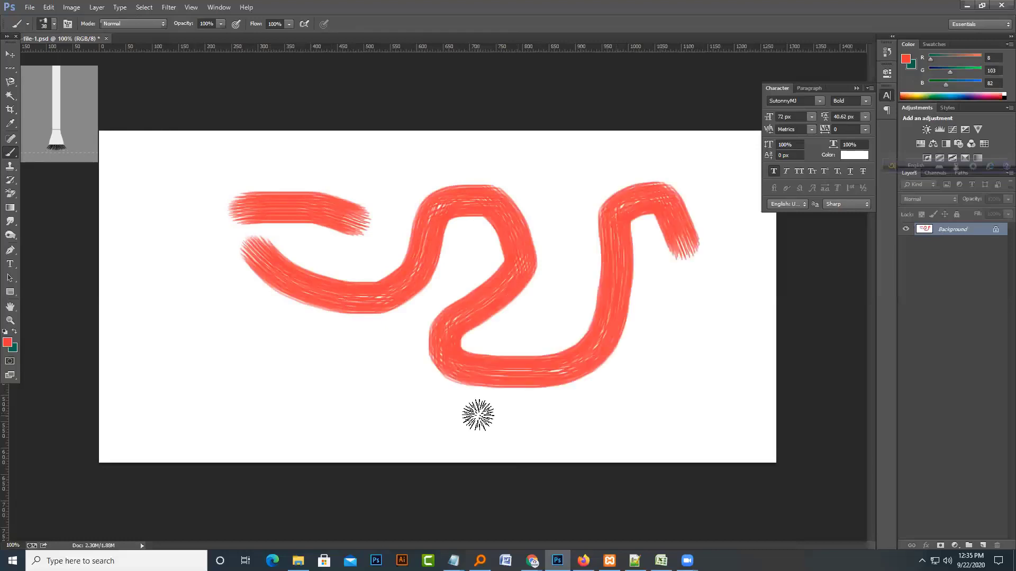
Choose the 25 px brush preset and paint a thin curved red stroke on the canvas's lower left area
left_click(54, 23)
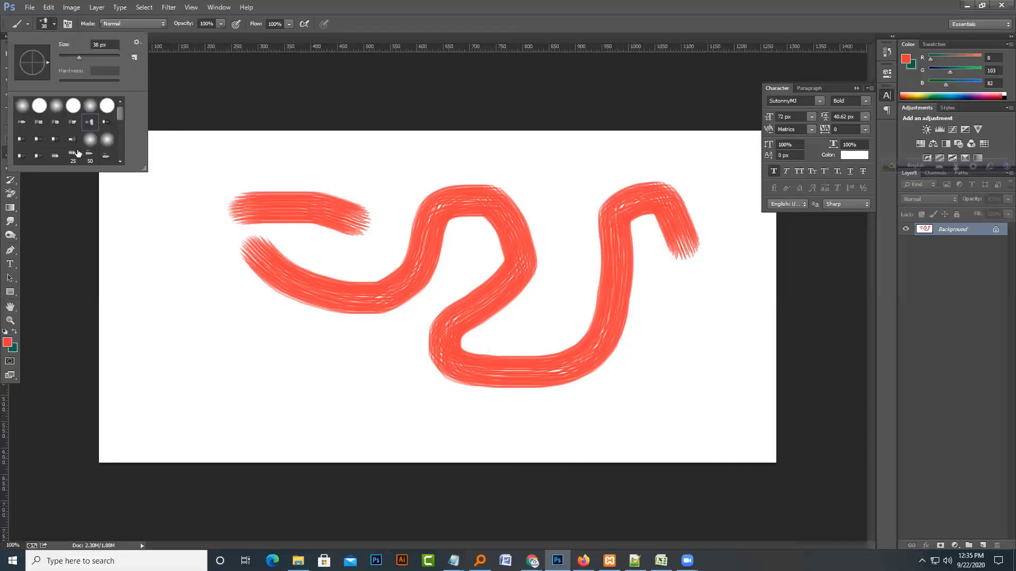
left_click(73, 155)
mouse_move(166, 267)
left_mouse_down()
mouse_move(180, 292)
mouse_move(185, 370)
mouse_move(321, 373)
mouse_move(361, 404)
left_mouse_up()
Choose the 24 px brush preset and paint a wavy red stroke along the canvas's upper left area
left_click(54, 24)
scroll(64, 136, "down", 3)
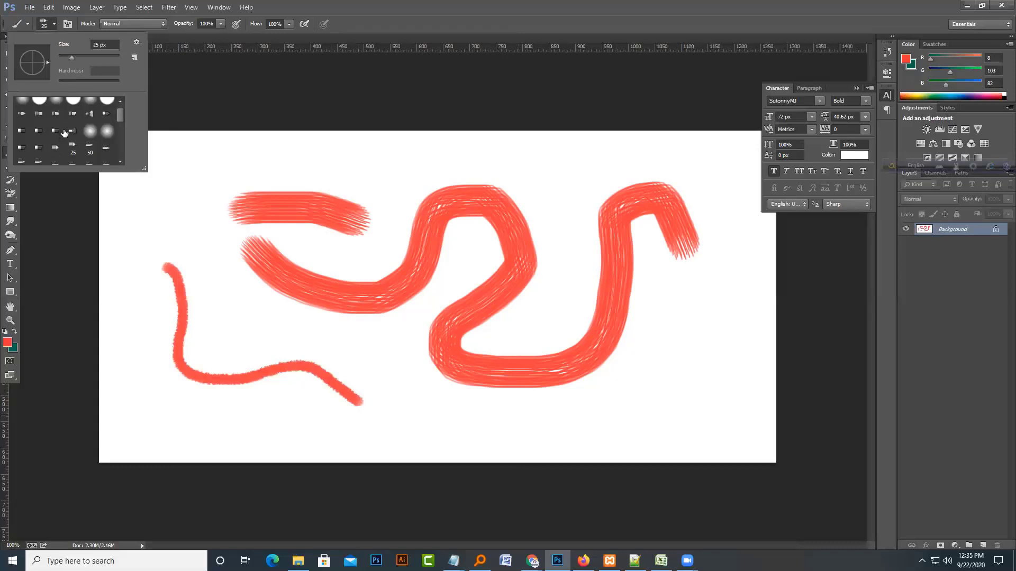
scroll(64, 135, "down", 3)
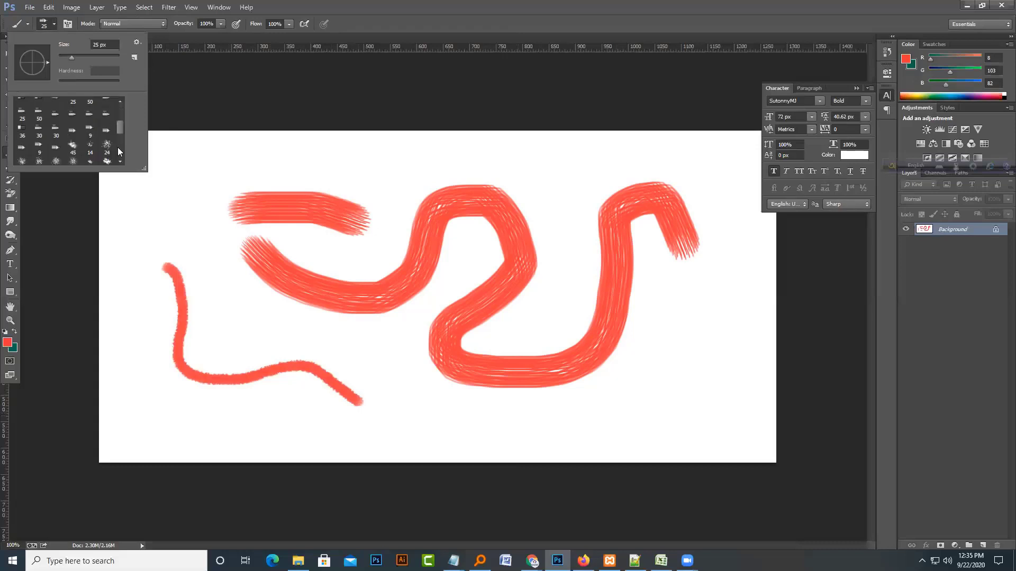
left_click(106, 147)
left_click_drag(167, 172, 343, 150)
Choose a 36 px textured brush preset and paint a wavy red stroke above the long winding one
left_click(54, 24)
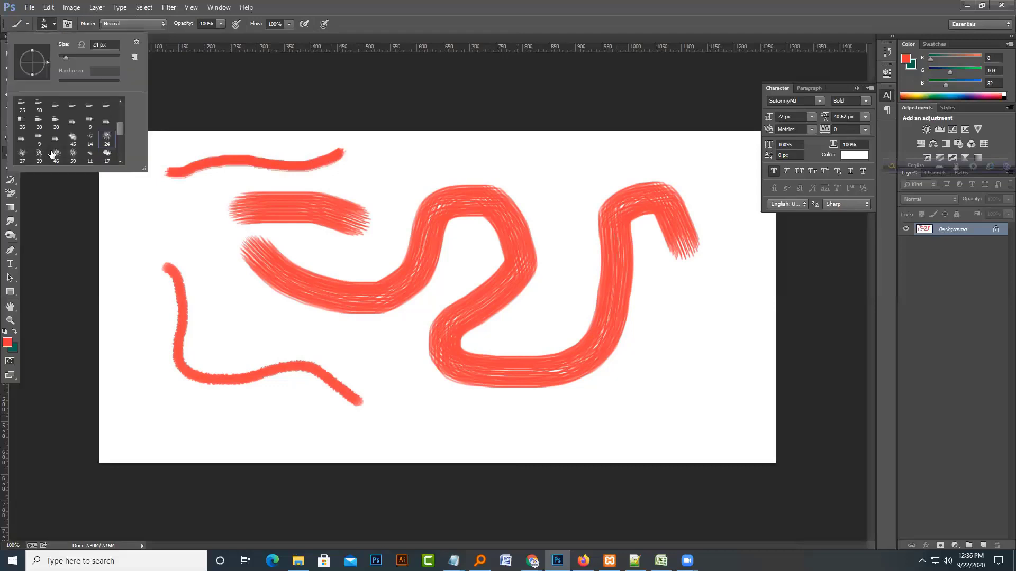
left_click(43, 153)
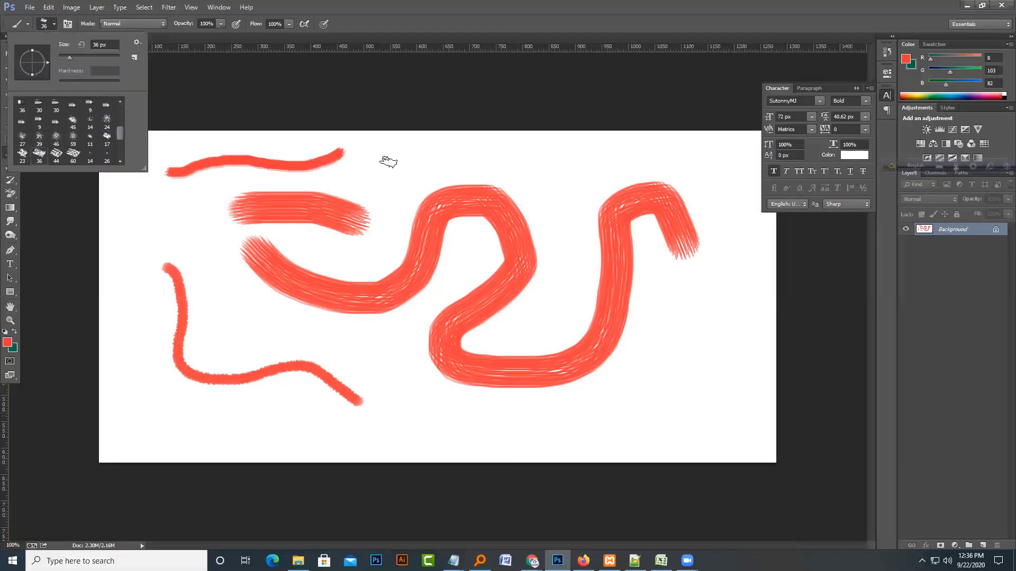
mouse_move(389, 148)
left_mouse_down()
mouse_move(491, 177)
mouse_move(544, 167)
mouse_move(595, 212)
left_mouse_up()
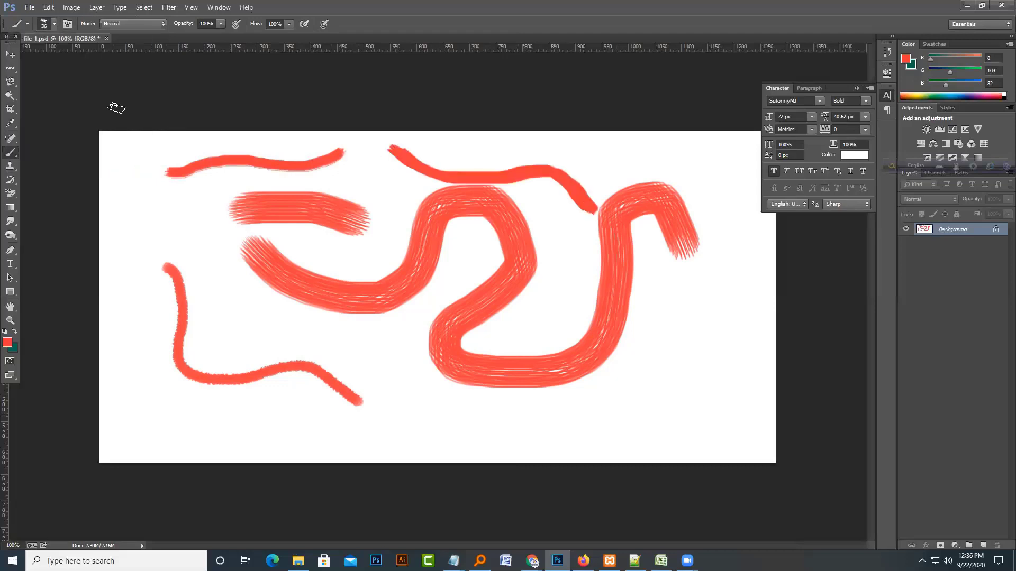
Choose the 134 px grass brush preset and paint a row of multicoloured grass along the canvas's bottom edge
left_click(55, 24)
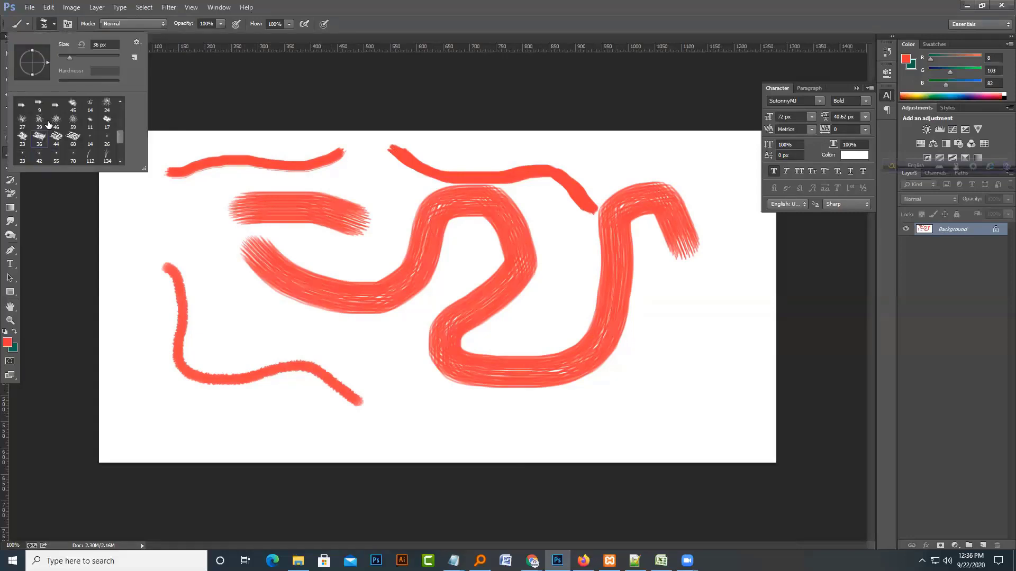
scroll(108, 146, "down", 1)
left_click(107, 156)
mouse_move(387, 434)
left_mouse_down()
mouse_move(614, 421)
mouse_move(582, 439)
left_mouse_up()
Choose the 112 px grass brush preset and paint a short patch of grass in the canvas's lower left area
left_click(54, 24)
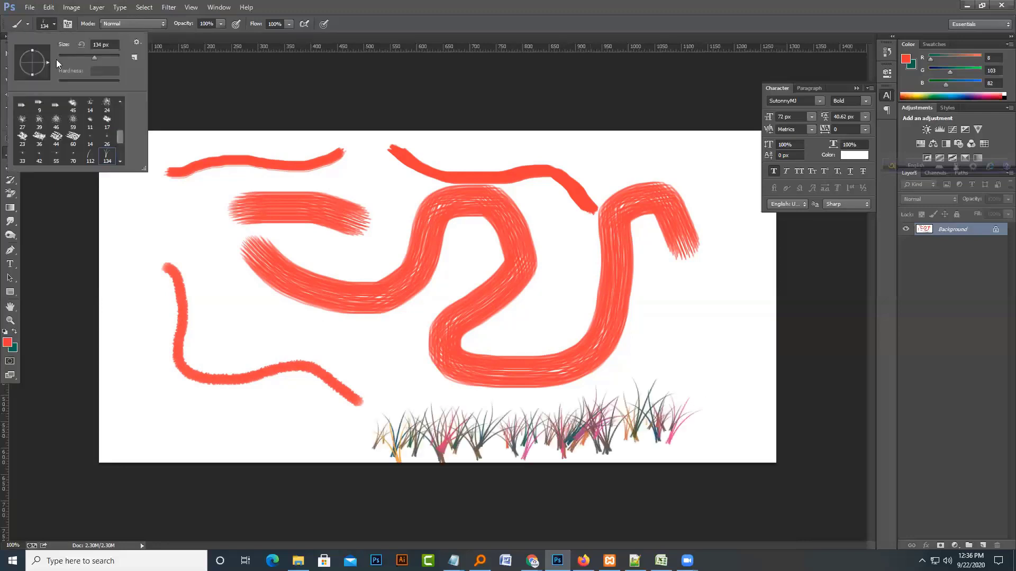
left_click(91, 157)
left_click_drag(266, 422, 164, 423)
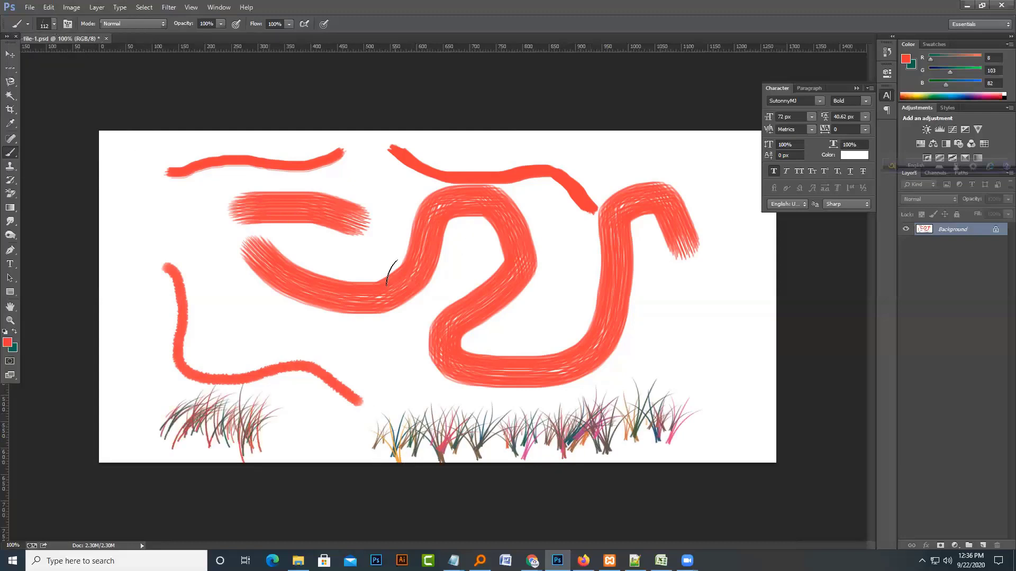
Choose the 74 px maple leaf brush preset and scatter red leaves across the canvas's left area
left_click(54, 25)
left_click(23, 155)
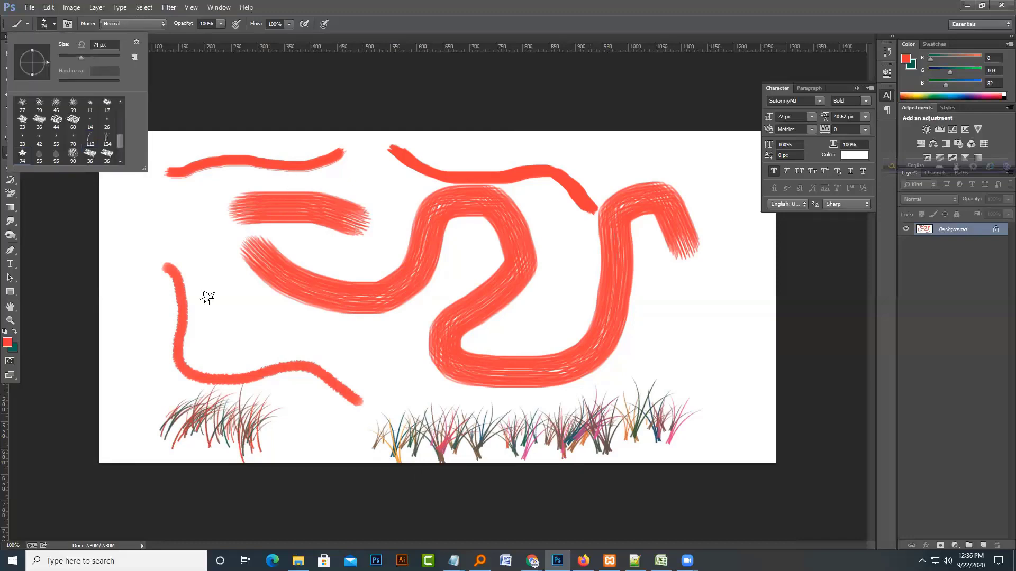
mouse_move(197, 291)
left_mouse_down()
mouse_move(265, 328)
mouse_move(341, 336)
mouse_move(377, 325)
left_mouse_up()
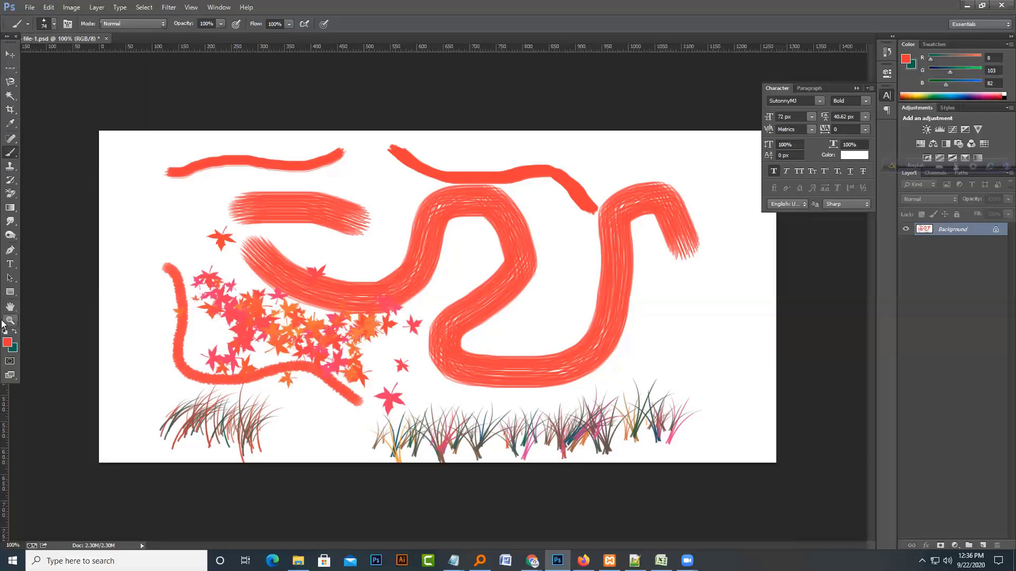
Set the foreground color to lime green 8cff11 and scatter green maple leaves over the winding red stroke
left_click(8, 343)
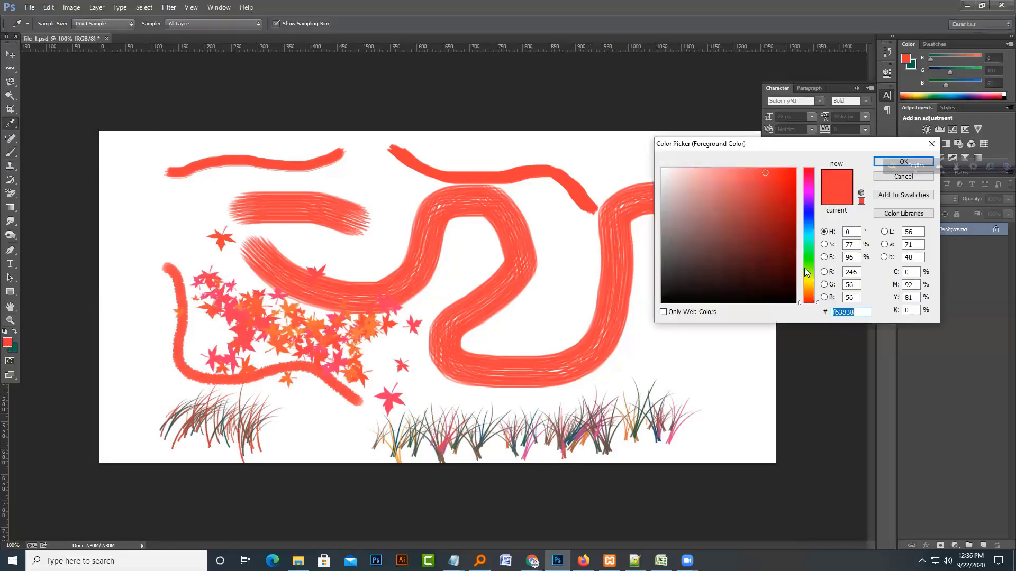
left_click(805, 269)
left_click_drag(768, 174, 787, 168)
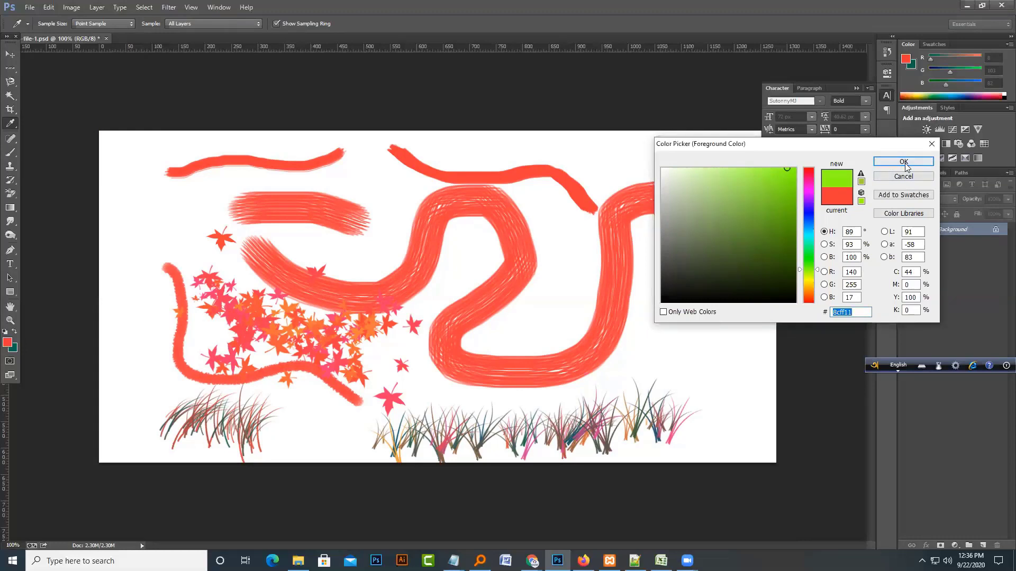
left_click(902, 162)
mouse_move(450, 268)
left_mouse_down()
mouse_move(577, 289)
mouse_move(607, 343)
left_mouse_up()
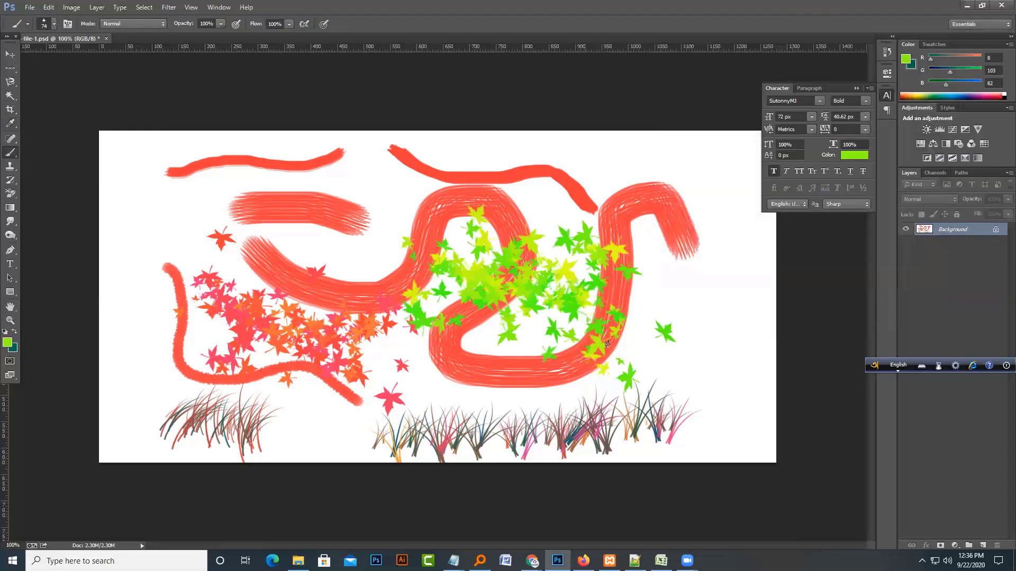
Choose the second 95 px leaf brush preset and paint a faint green stroke down the canvas's left side
left_click(54, 25)
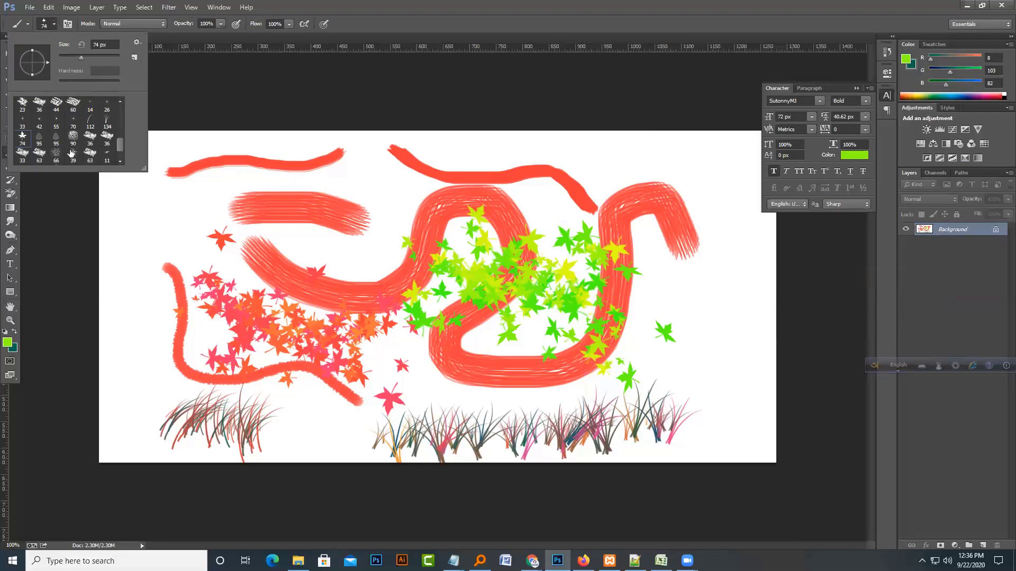
left_click(56, 137)
mouse_move(178, 201)
left_mouse_down()
mouse_move(185, 264)
mouse_move(145, 325)
mouse_move(154, 377)
left_mouse_up()
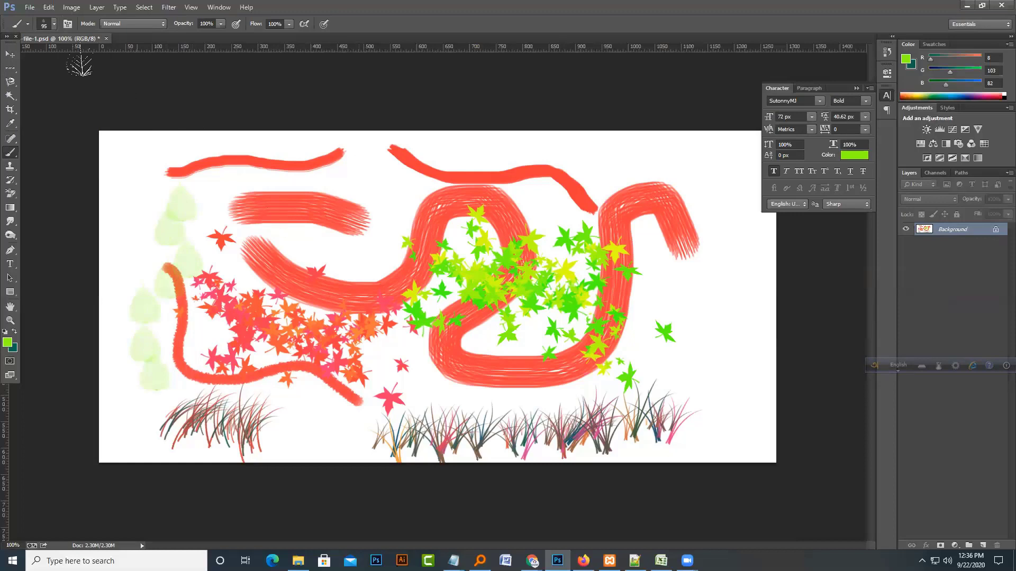
Choose the 100 px brush preset and paint a broad rough green stroke across the upper canvas and down its right side
left_click(55, 24)
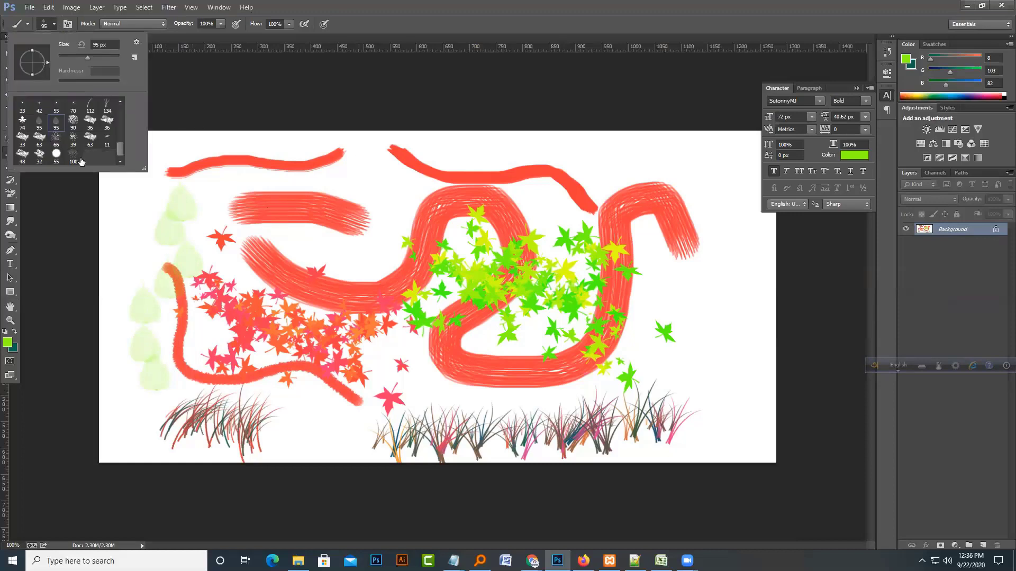
left_click(80, 159)
left_click(219, 193)
mouse_move(228, 191)
left_mouse_down()
mouse_move(420, 211)
mouse_move(612, 161)
mouse_move(705, 301)
mouse_move(707, 367)
left_mouse_up()
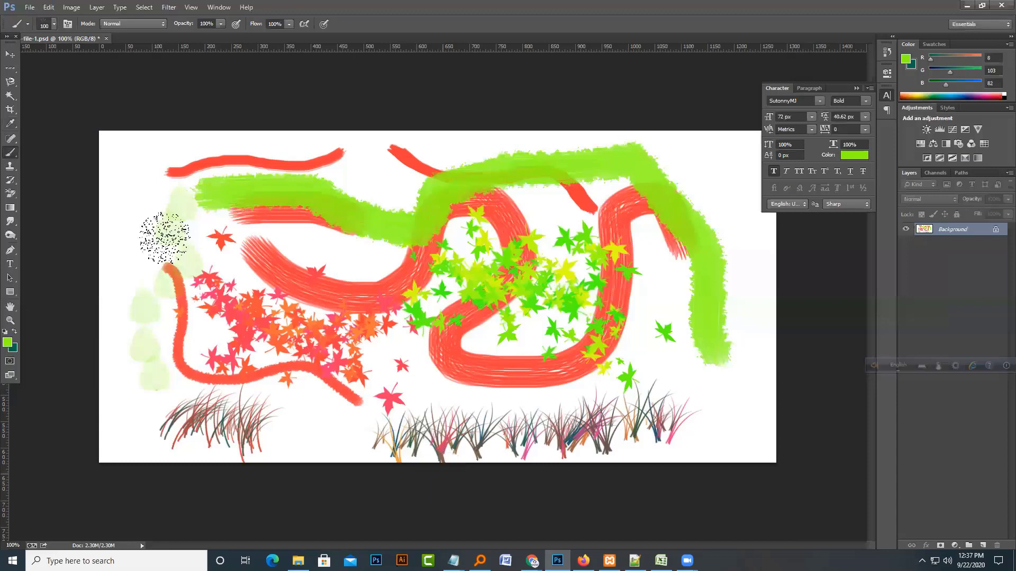
Convert the Background into a regular layer named Layer 0 and select the whole canvas
double_click(959, 233)
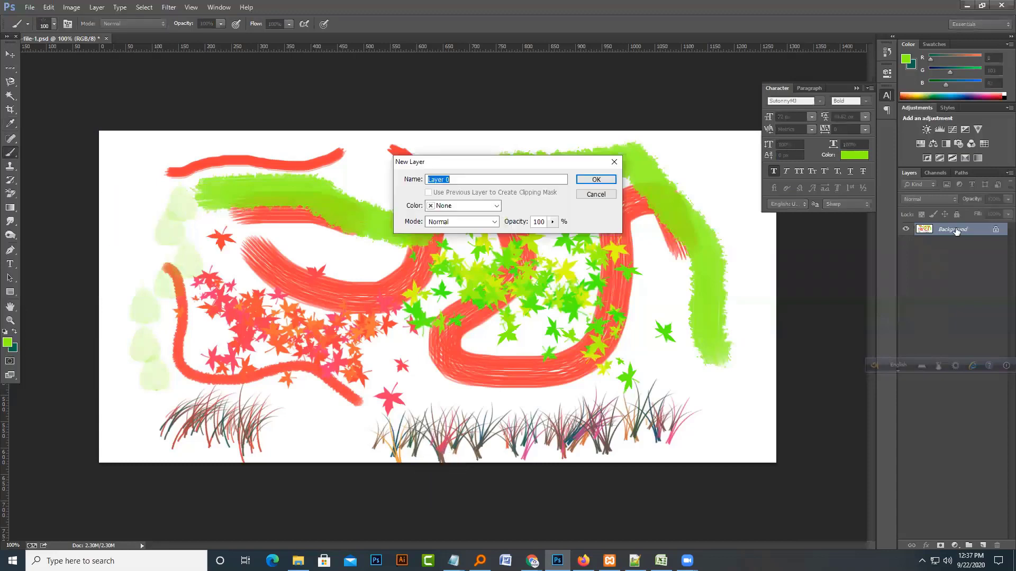
key("Return")
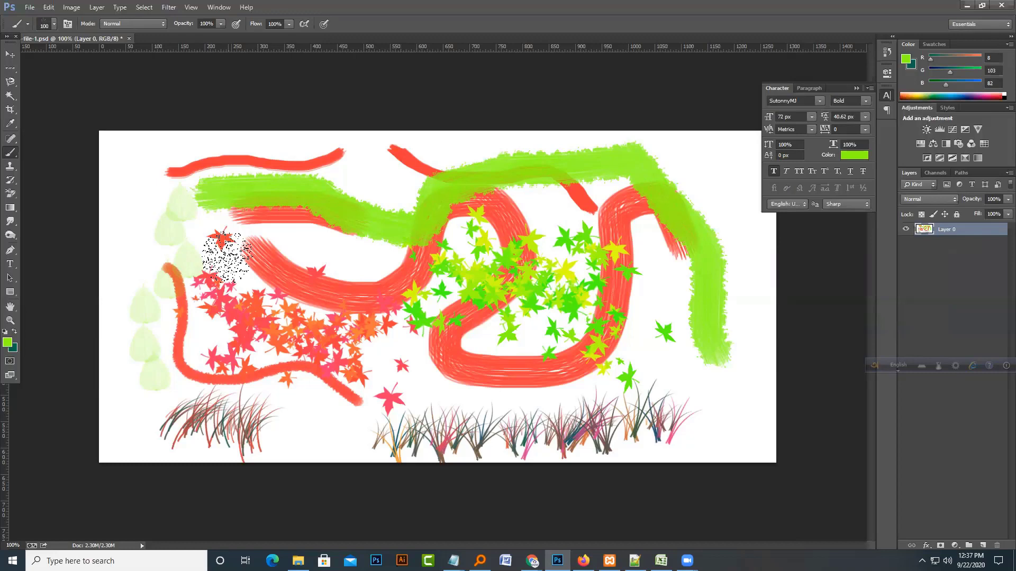
key("ctrl+a")
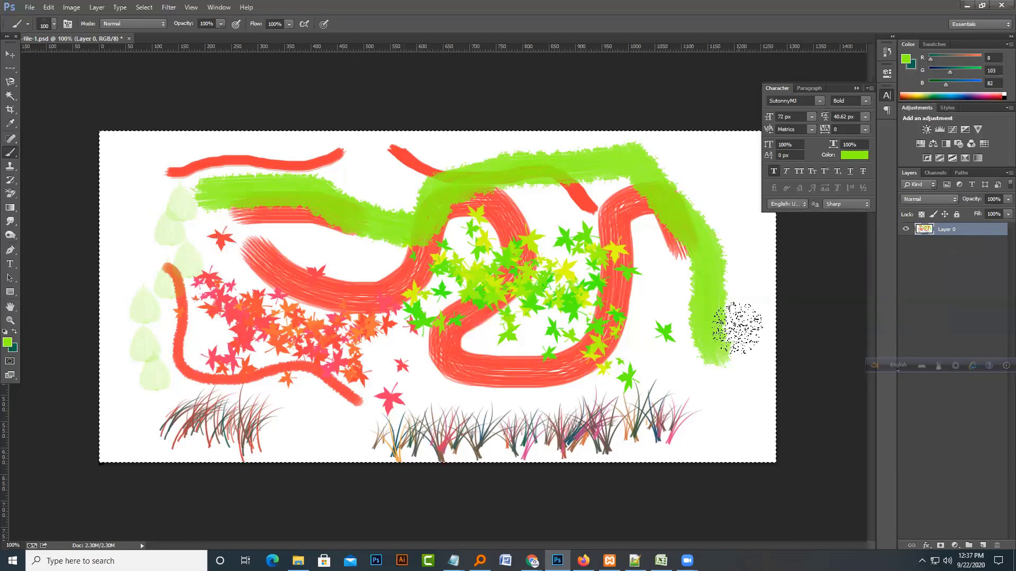
Try clearing the selected canvas and filling it with the teal background color, undo both changes, and deselect
key("Delete")
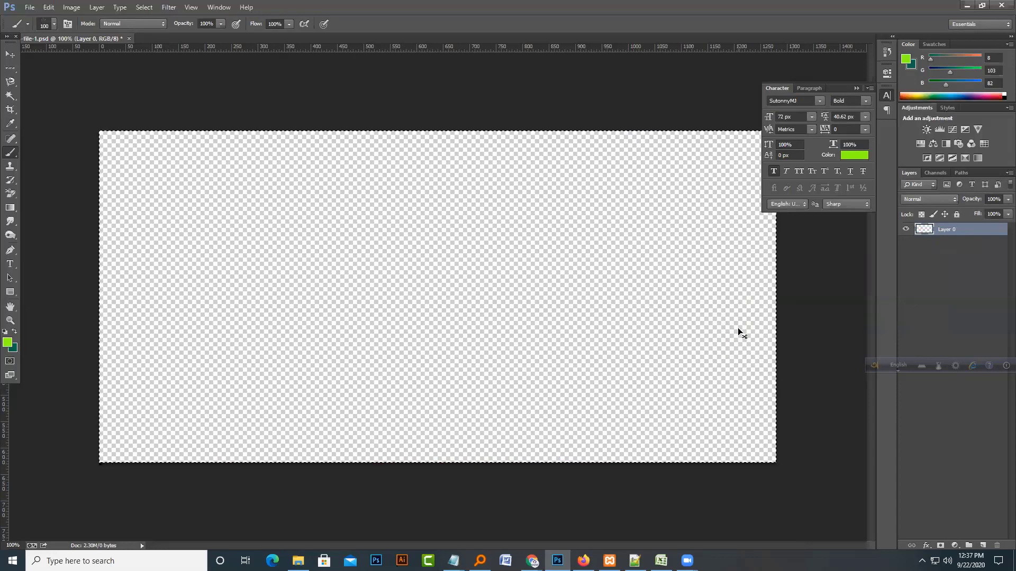
key("ctrl+z")
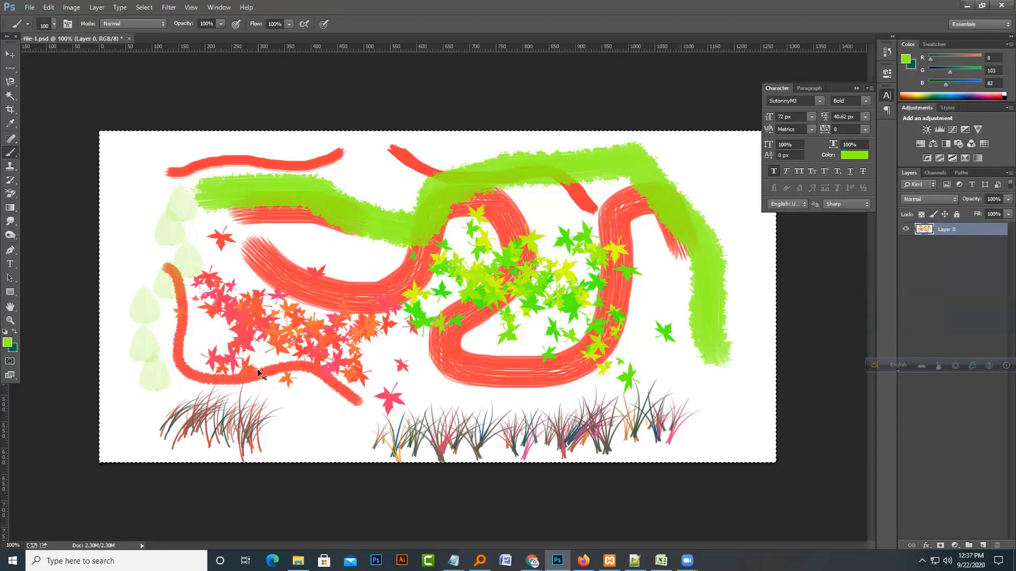
key("ctrl+Delete")
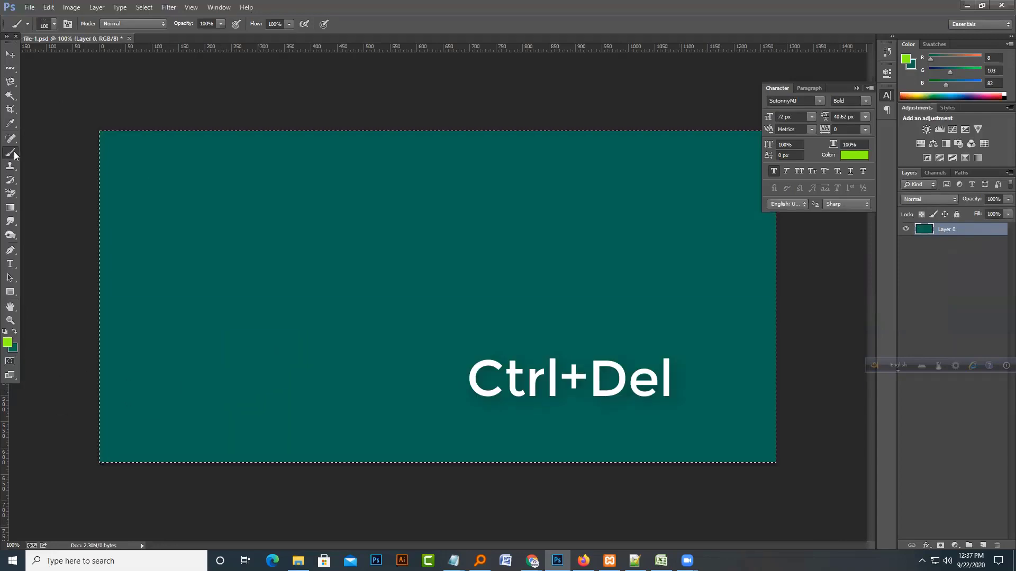
left_click(9, 54)
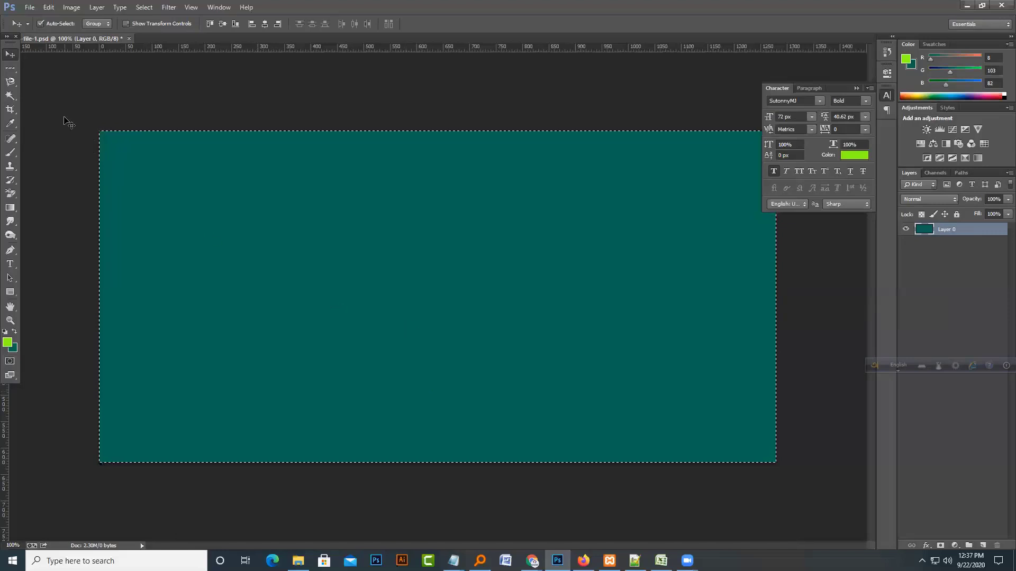
key("ctrl+z")
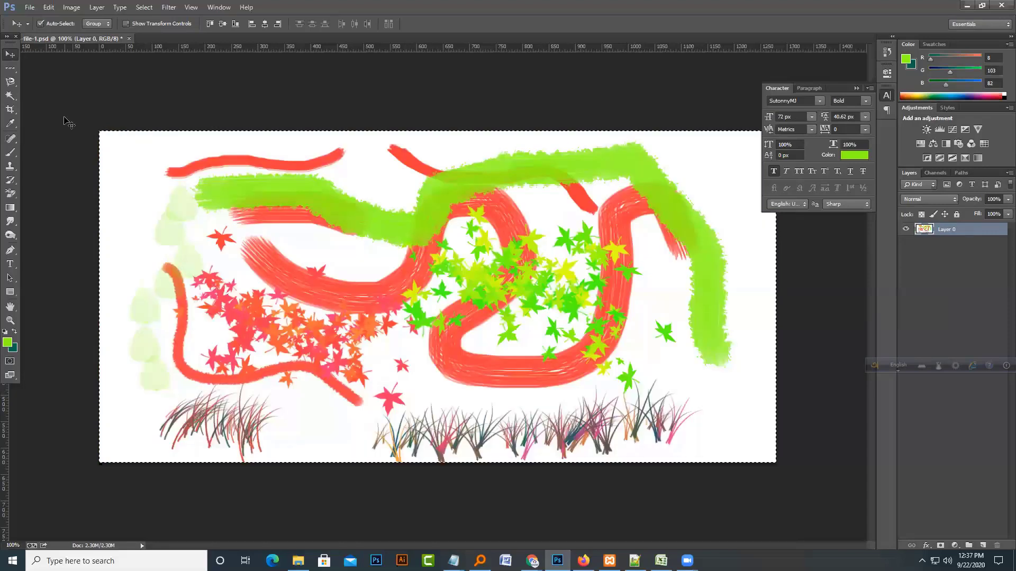
key("ctrl+d")
Fill a rectangular marquee selection in the canvas's upper left area with the teal background color and deselect it
left_click(10, 71)
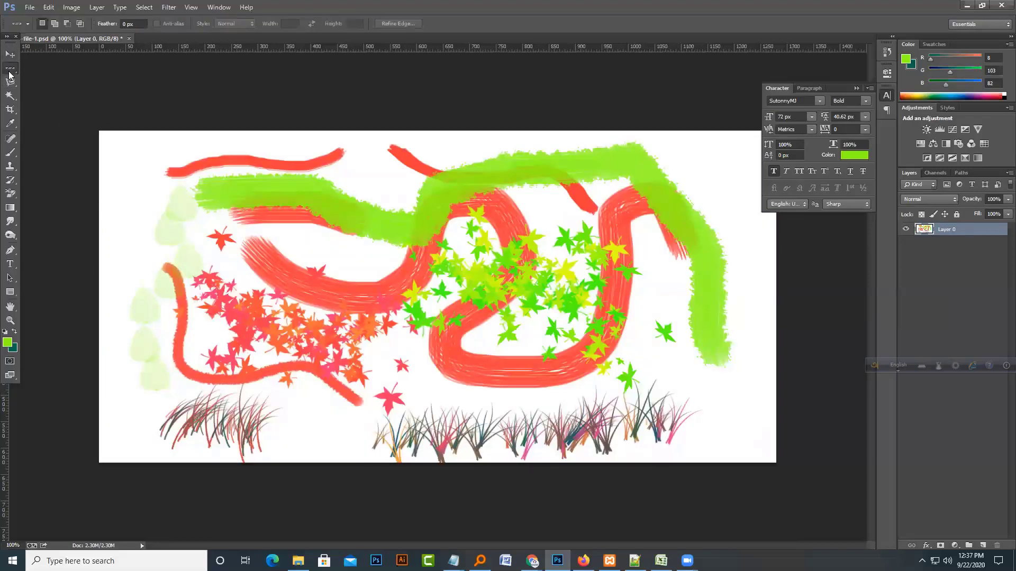
left_click(10, 71)
left_click(59, 66)
left_click_drag(149, 177, 266, 279)
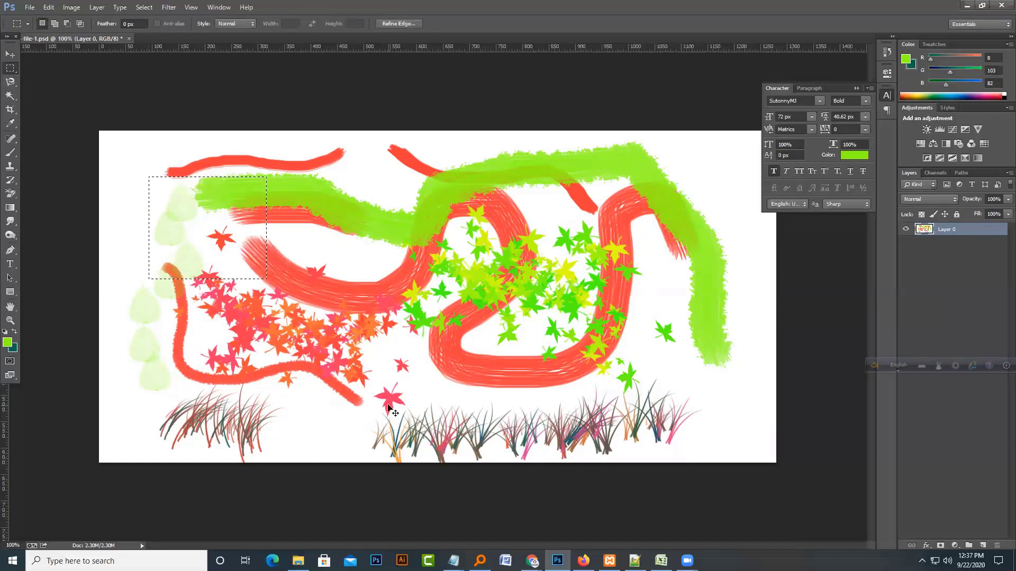
key("ctrl+Delete")
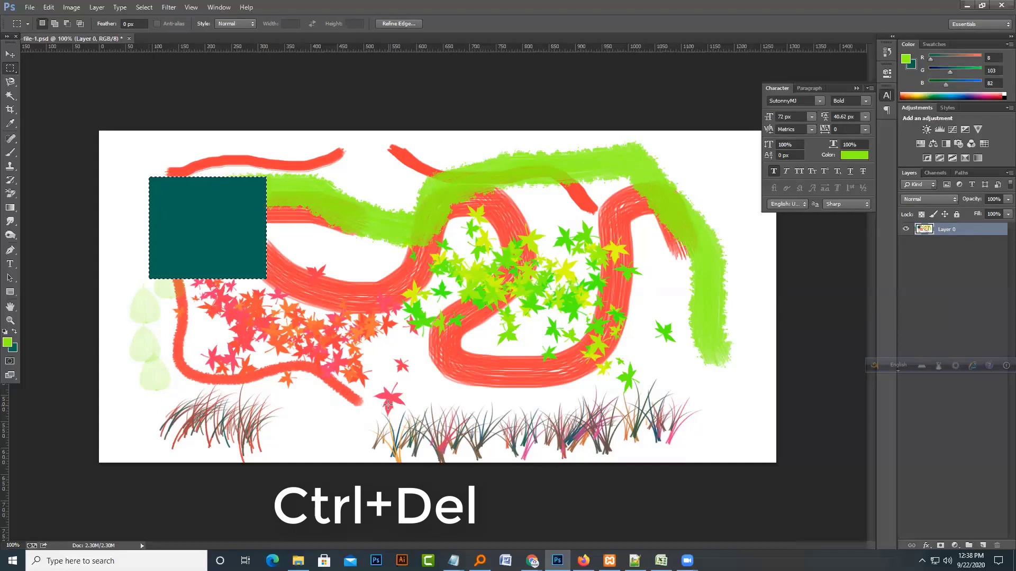
left_click(114, 385)
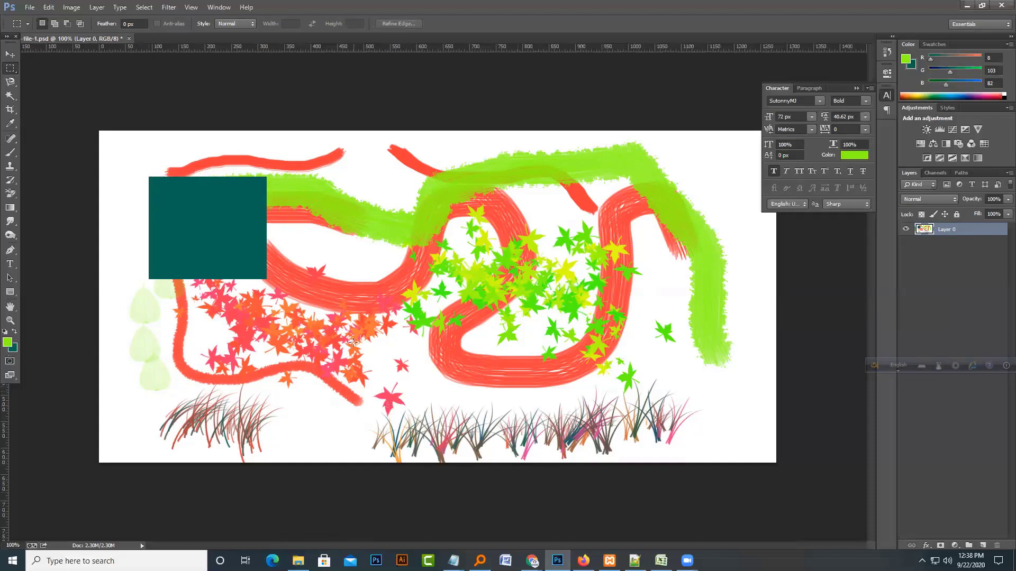
Fill a rectangular selection in the canvas's lower middle with the lime green foreground color and deselect it
left_click_drag(353, 341, 470, 422)
key("alt+Delete")
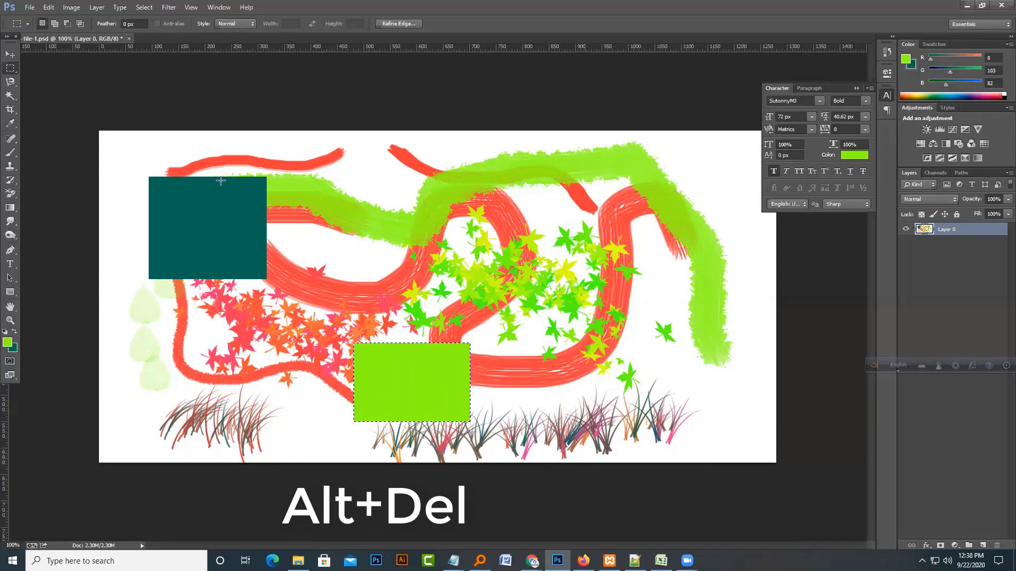
key("ctrl+d")
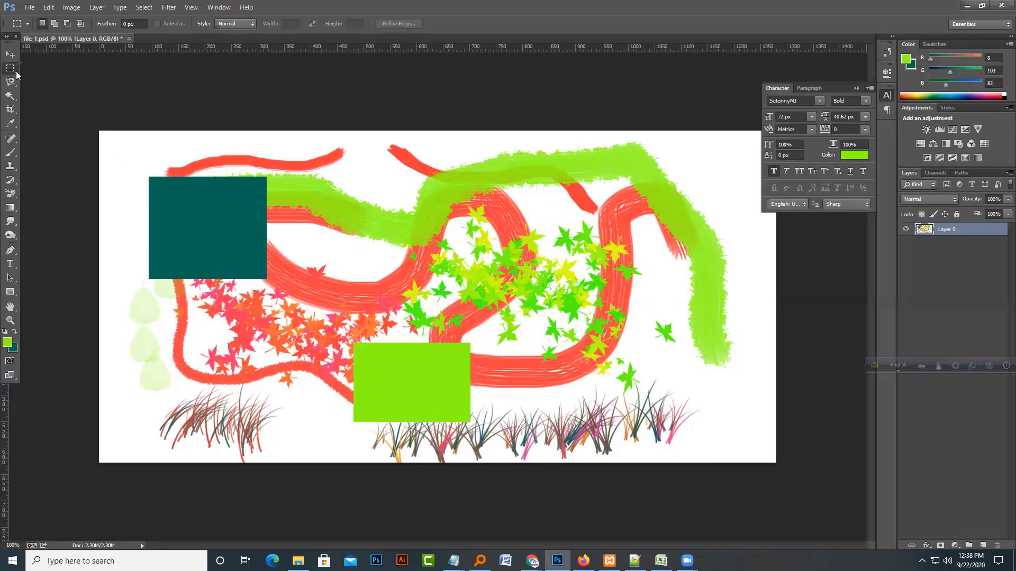
Make an elliptical selection in the canvas's upper middle and fill it with the background color, then with the lime green foreground color
right_click(16, 73)
left_click(56, 82)
left_click_drag(467, 144, 628, 294)
key("ctrl+Delete")
key("alt+Delete")
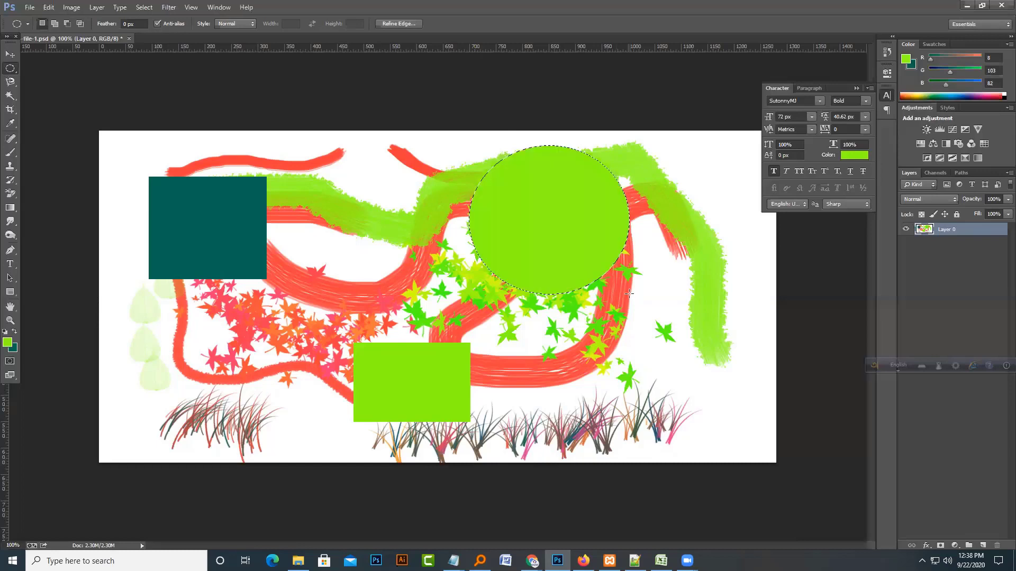
Clear all artwork from the layer, set the foreground color to ffffff, and fill the canvas with white
key("Delete")
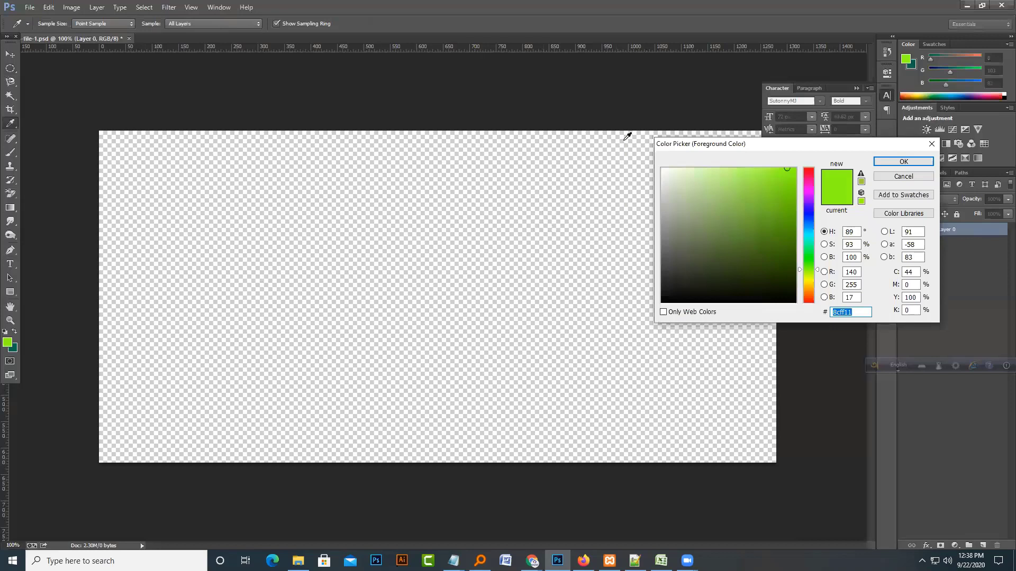
type("ffffff")
key("Return")
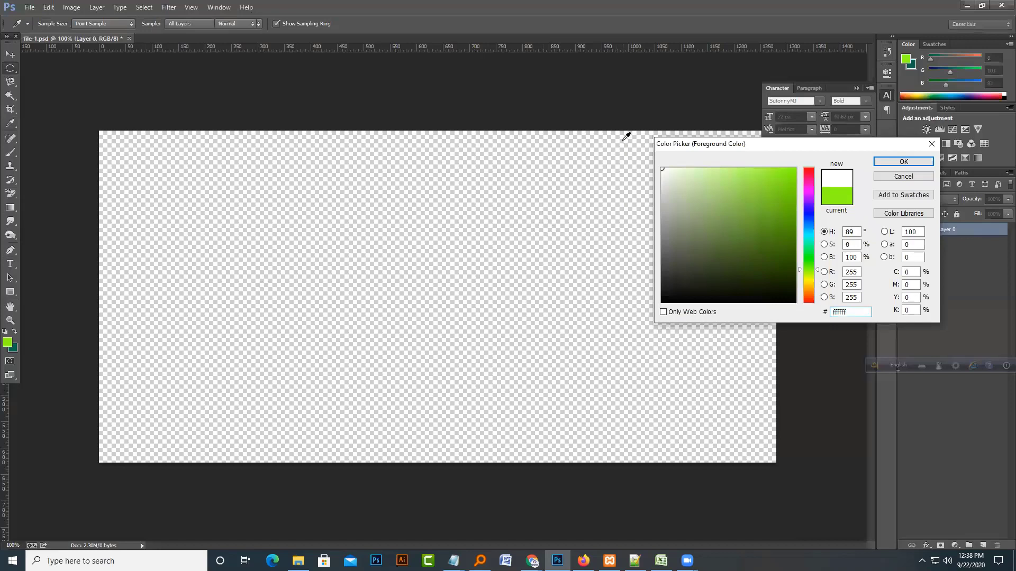
key("ctrl+BackSpace")
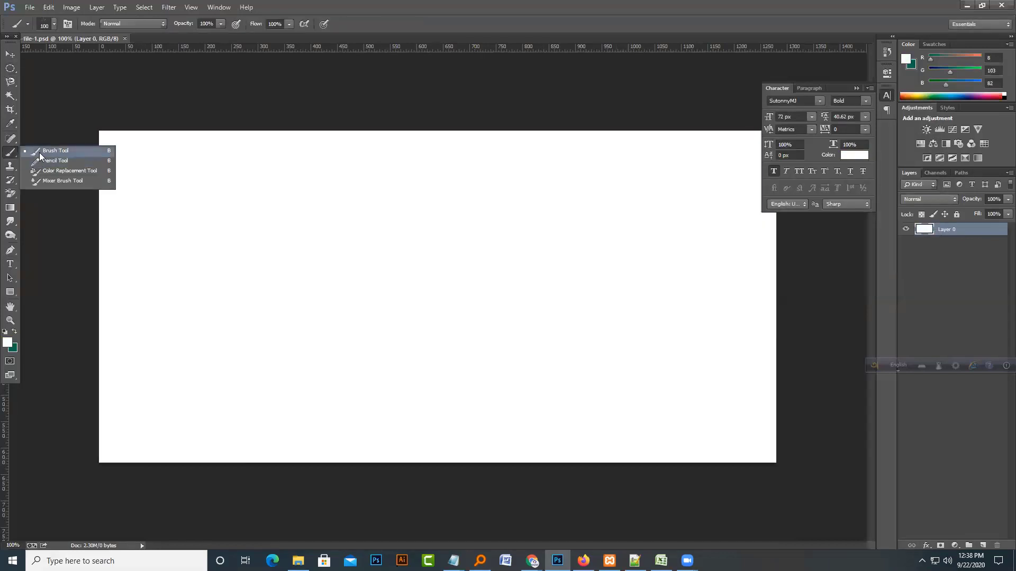
Activate the Clone Stamp tool
left_click(9, 165)
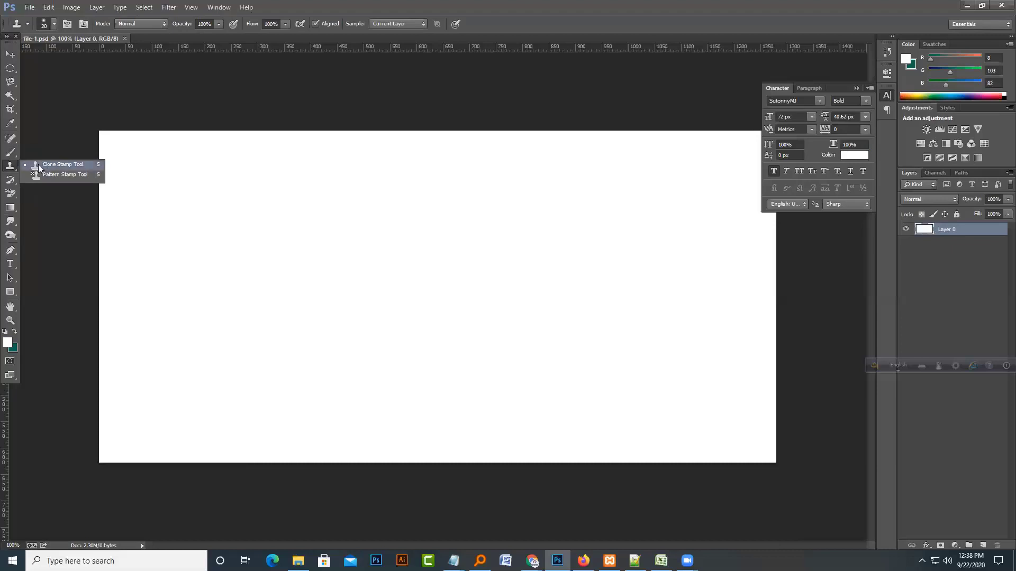
left_click(6, 165)
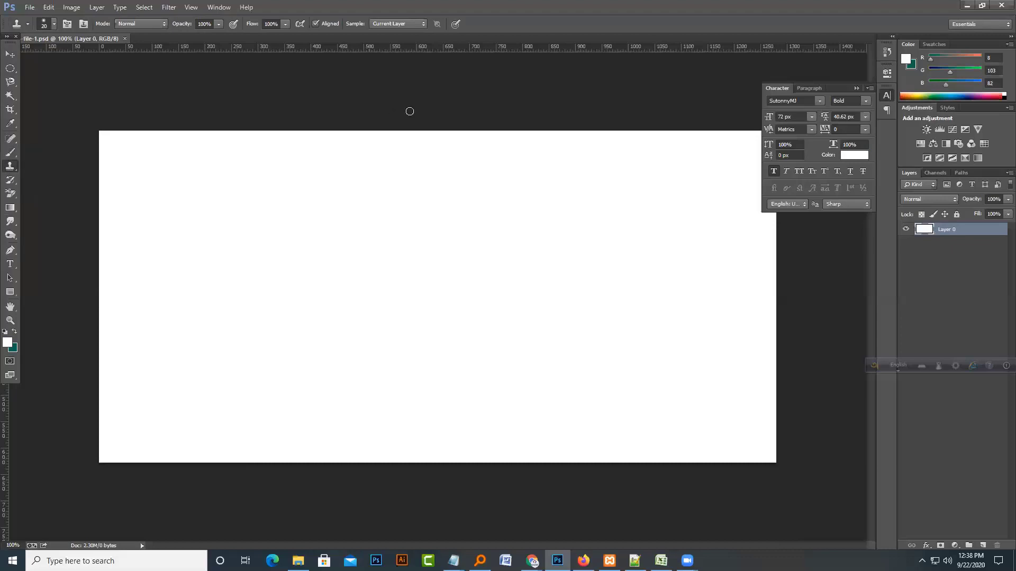
Switch to Chrome and search Google for "cute face" in a new tab
mouse_move(533, 560)
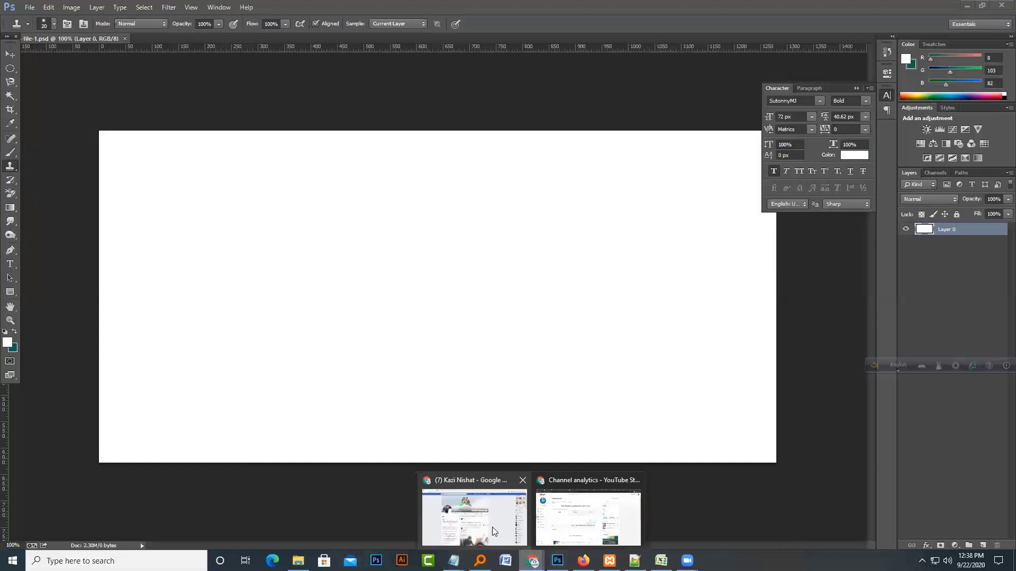
left_click(469, 498)
left_click(270, 8)
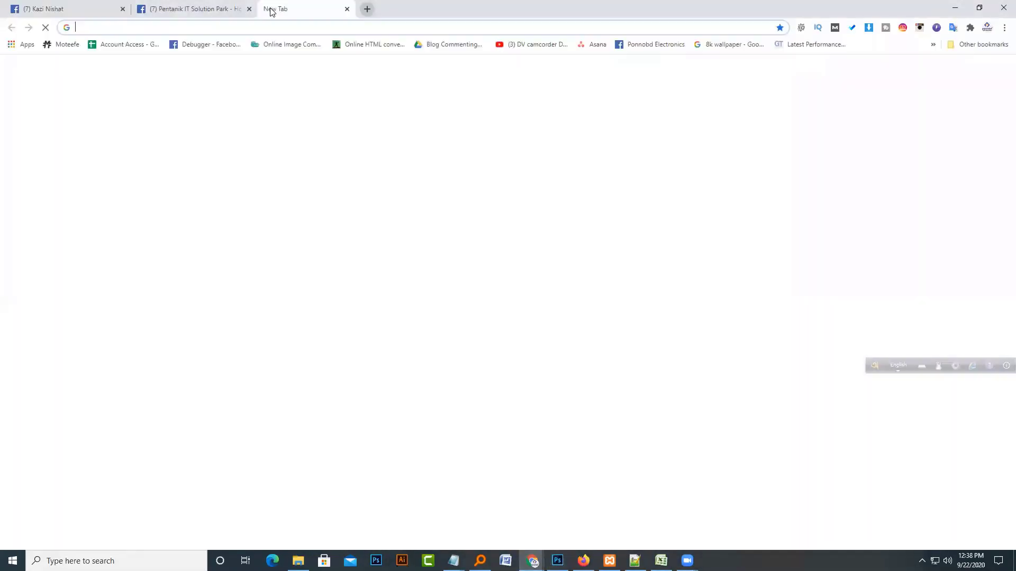
type("cute face")
key("Return")
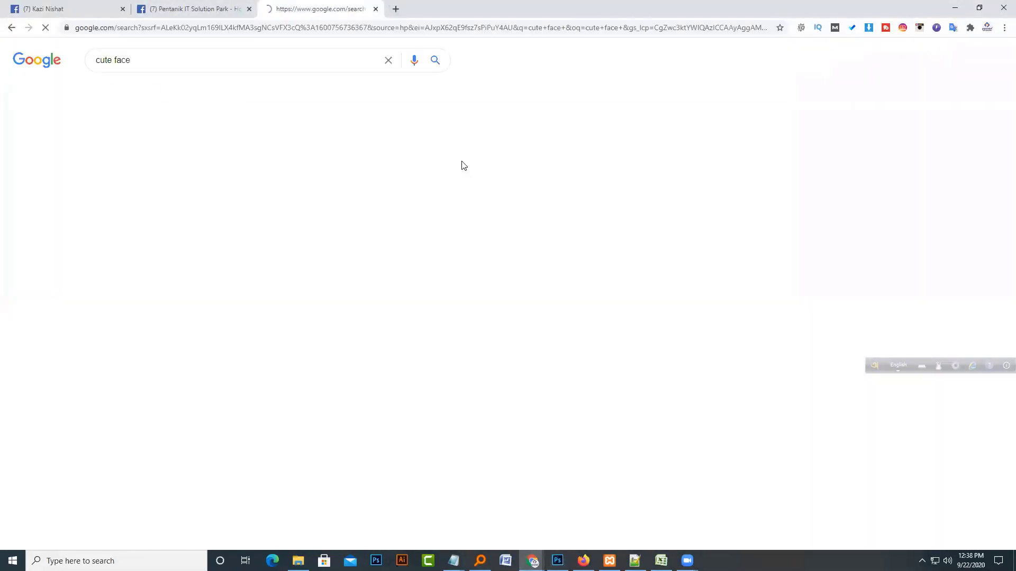
Filter the "cute face" image results to baby pictures and preview the "Baby Making Cute Face | Smile Factory" image
left_click(154, 99)
left_click(262, 120)
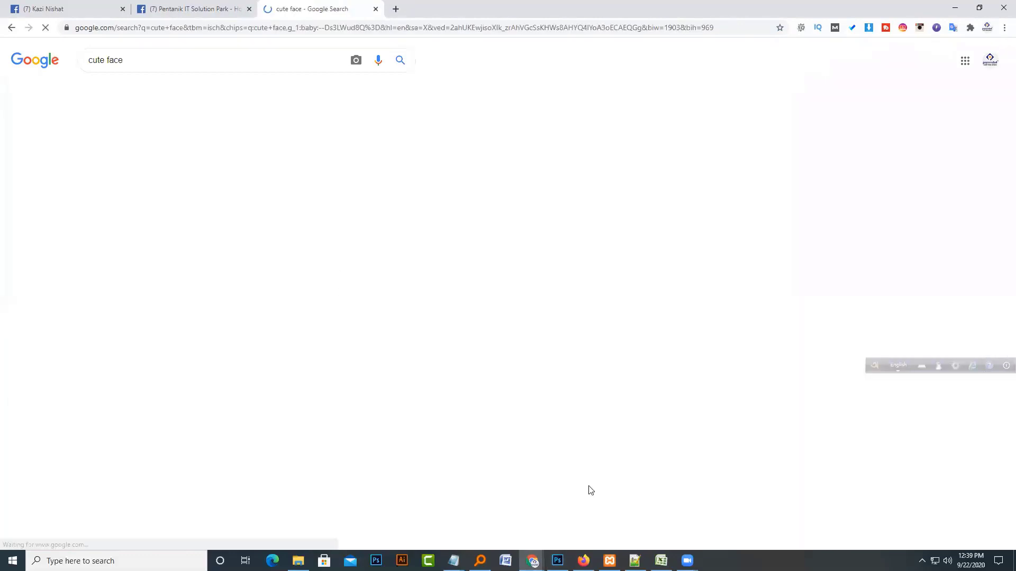
left_click(208, 321)
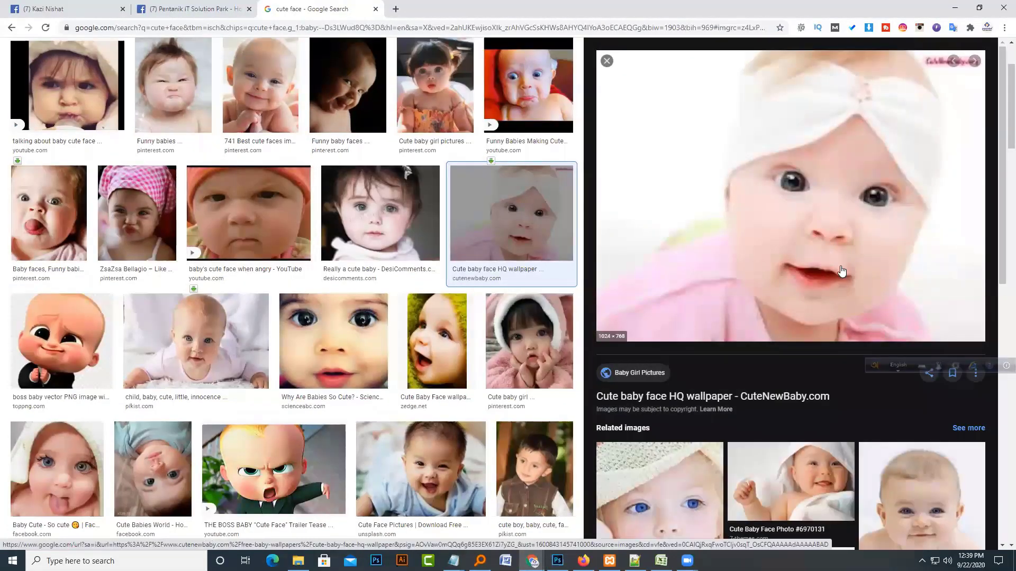
scroll(488, 299, "down", 3)
scroll(488, 299, "up", 5)
scroll(718, 286, "down", 9)
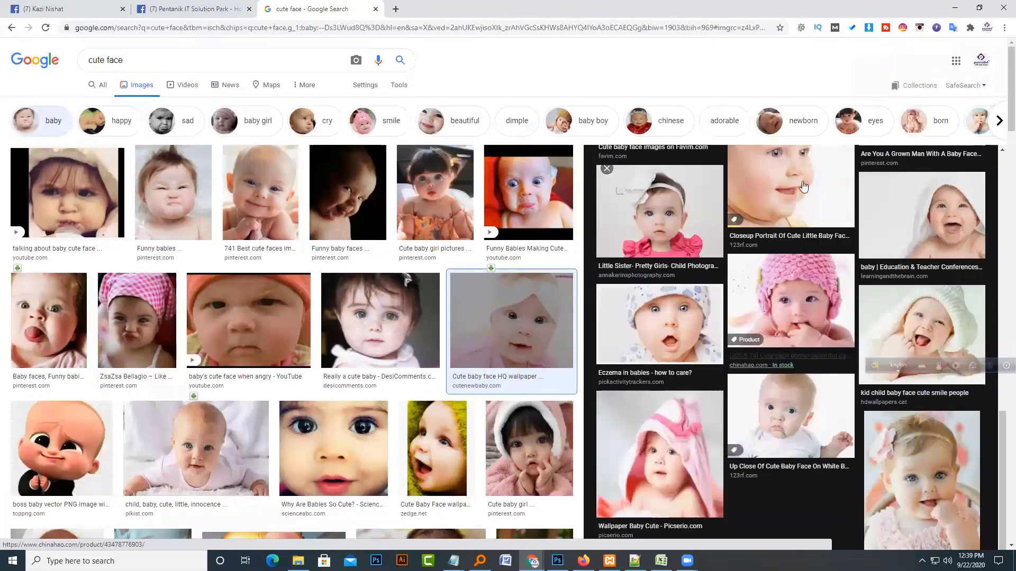
left_click(783, 407)
scroll(420, 304, "down", 12)
left_click(412, 214)
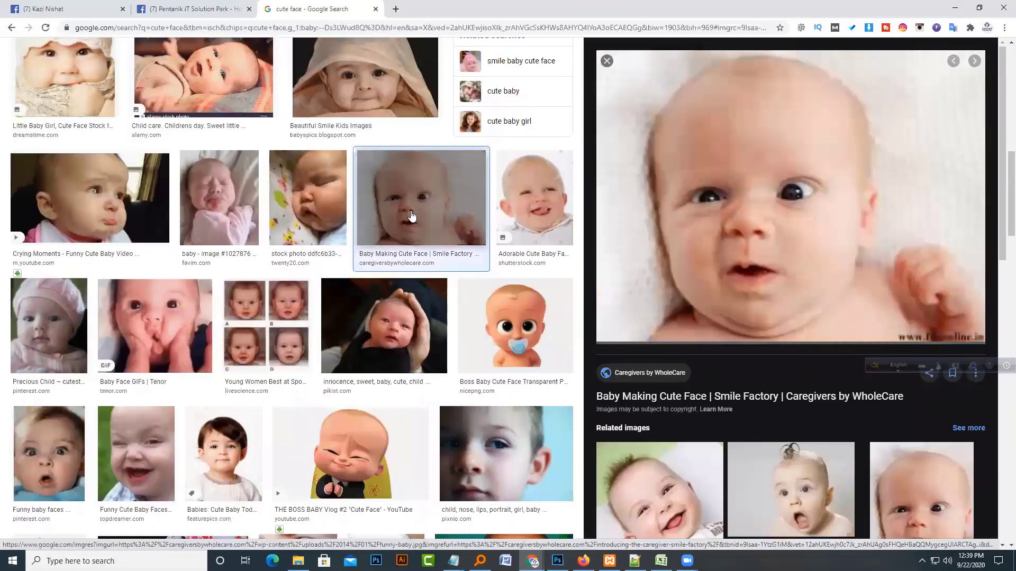
Download the previewed baby picture as funny-baby.jpg and open it in Photoshop from its download folder
right_click(652, 174)
left_click(692, 285)
key("Return")
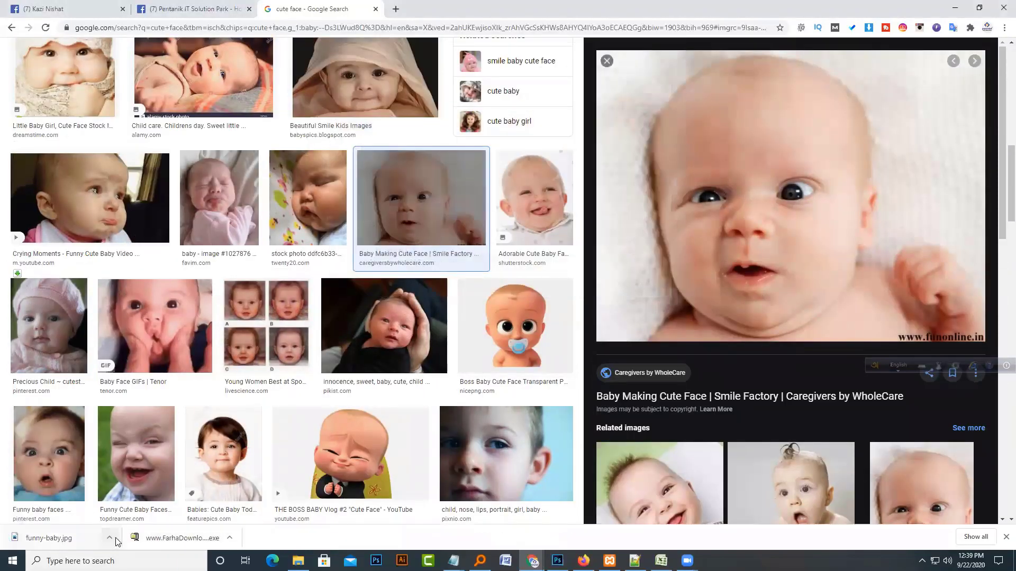
left_click(111, 538)
left_click(138, 503)
left_click_drag(343, 362, 228, 44)
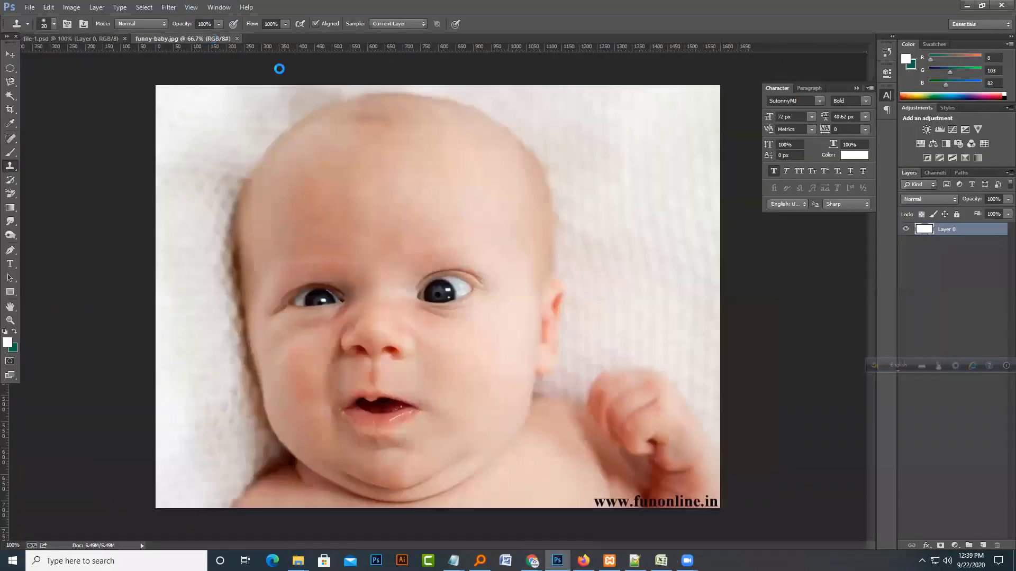
Save the baby picture as funny-baby.psd in Photoshop format in a folder under Graphic Design
left_click(28, 9)
left_click(44, 135)
left_click(54, 142)
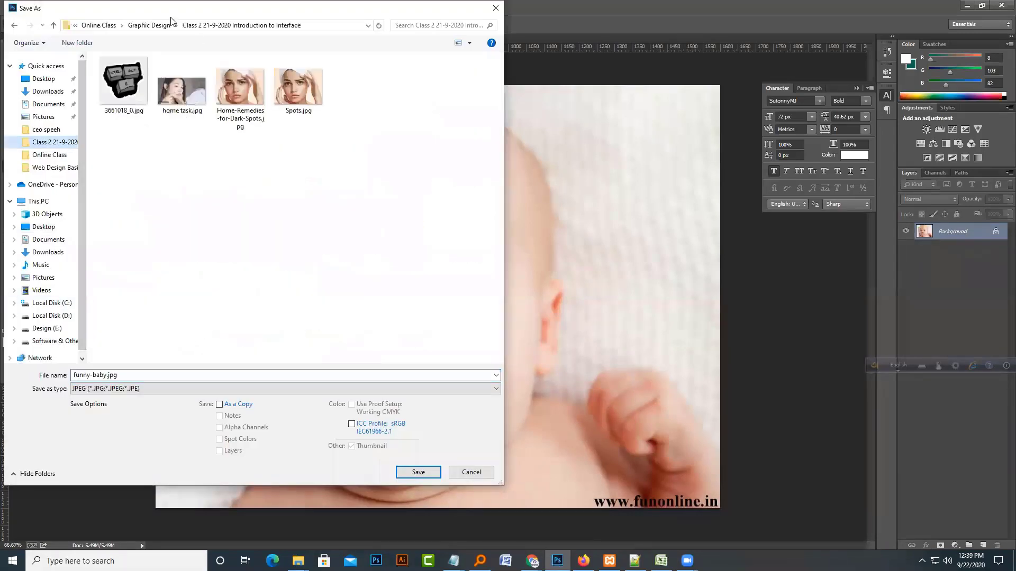
left_click(171, 25)
double_click(133, 96)
left_click(243, 389)
left_click(243, 399)
key("Return")
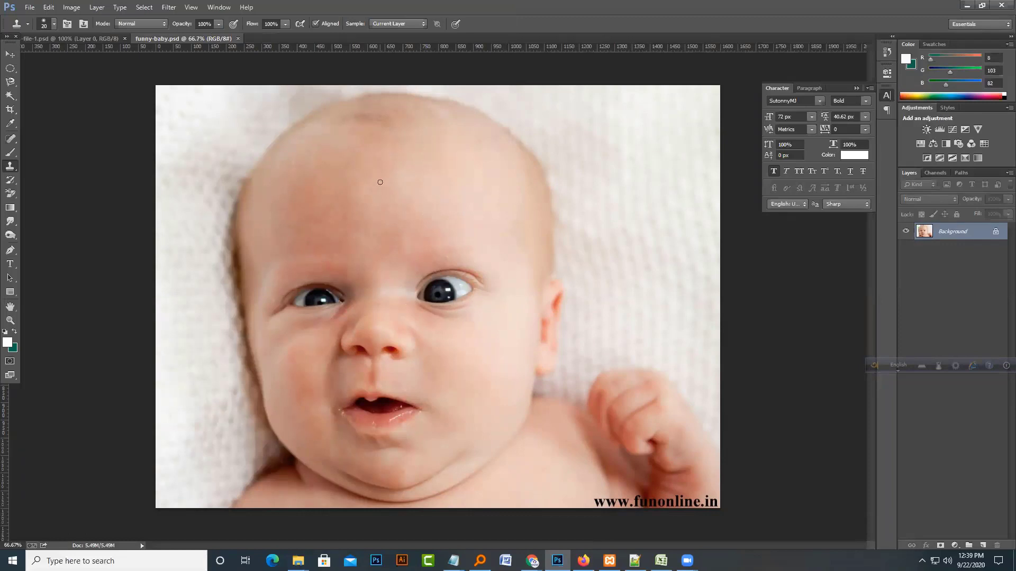
Make a rectangular selection around the baby's eye on the picture's right side and convert the Background into a regular layer
left_click(10, 69)
left_click(34, 67)
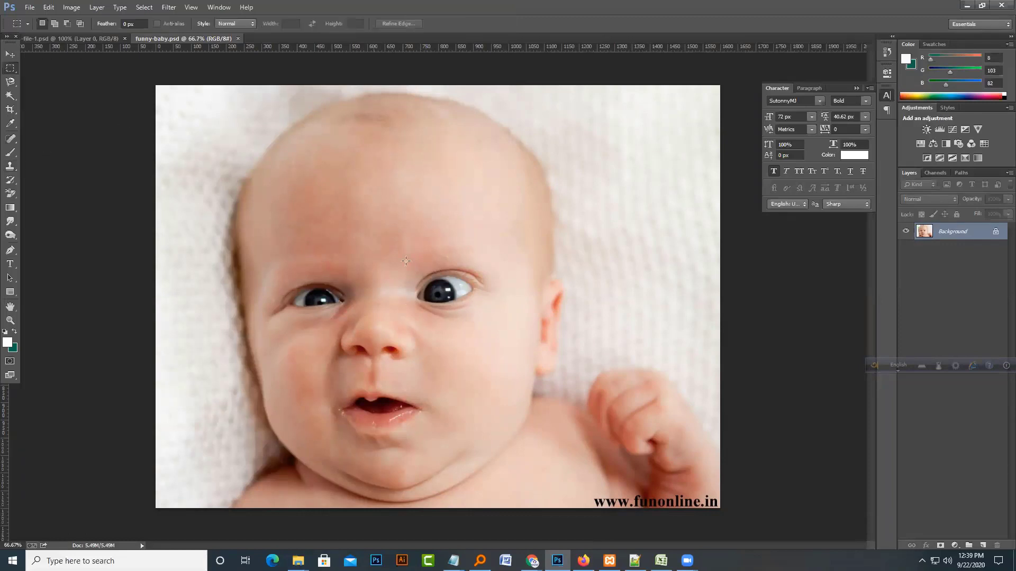
left_click_drag(408, 249, 503, 319)
double_click(952, 231)
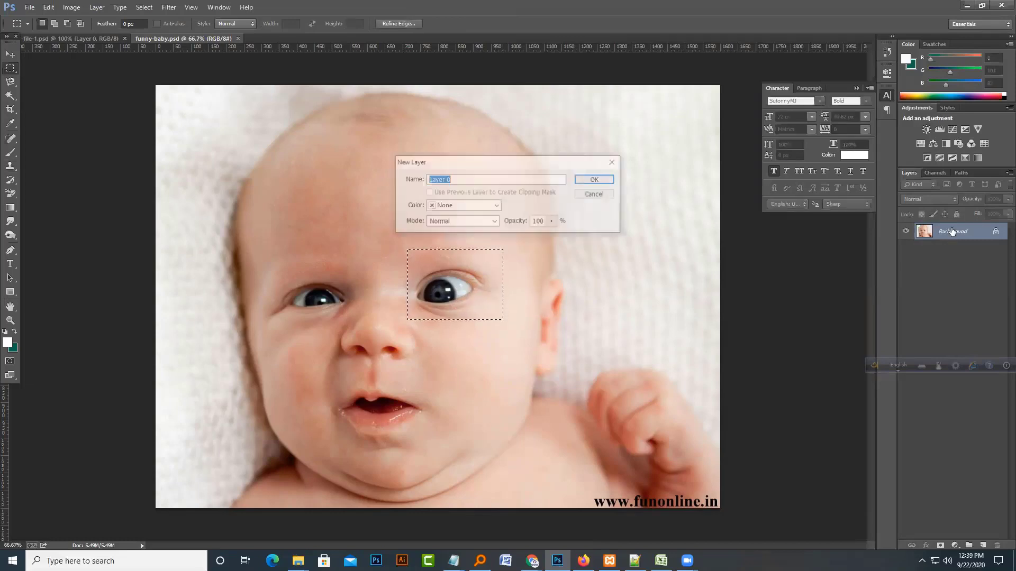
key("Return")
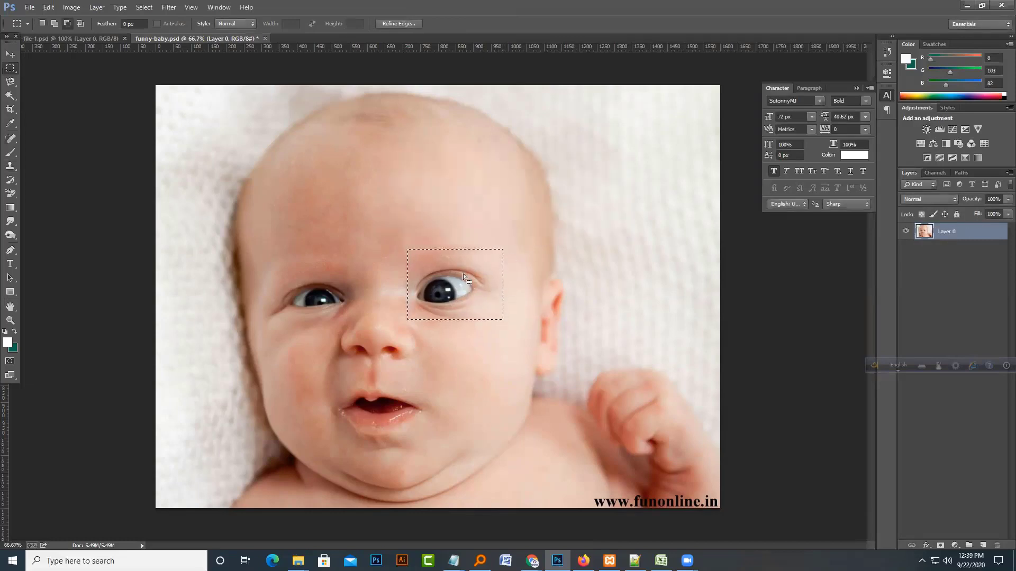
Try moving and copying the selected eye up to the forehead, undoing each attempt
key("v")
left_click_drag(424, 268, 417, 170)
key("ctrl+z")
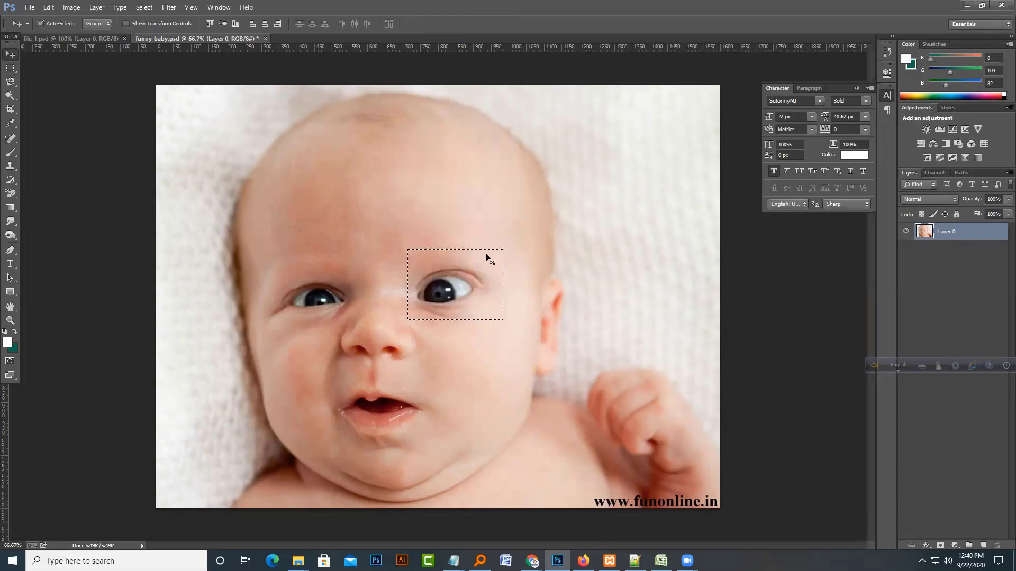
left_click_drag(474, 275, 444, 147)
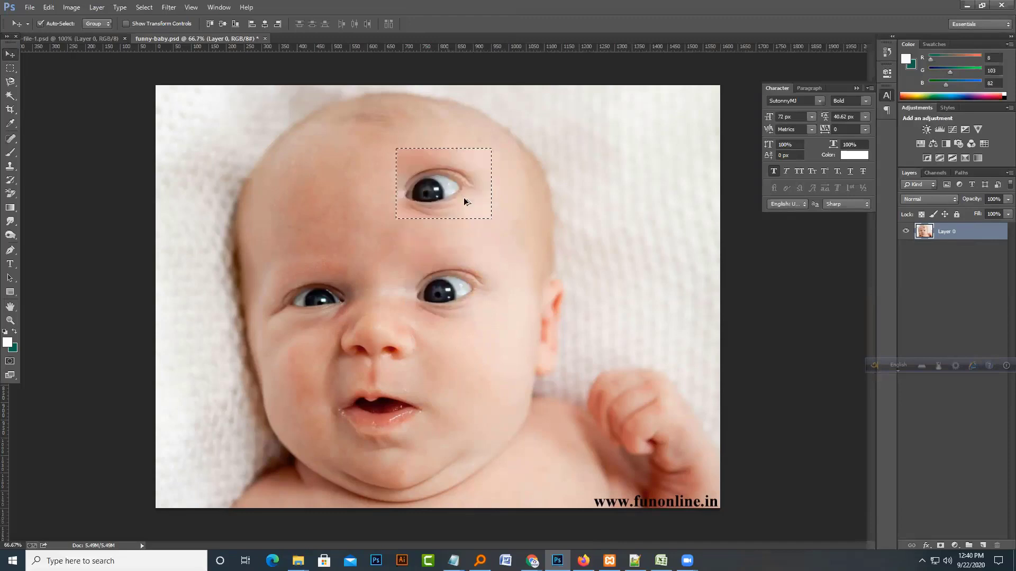
key("ctrl+z")
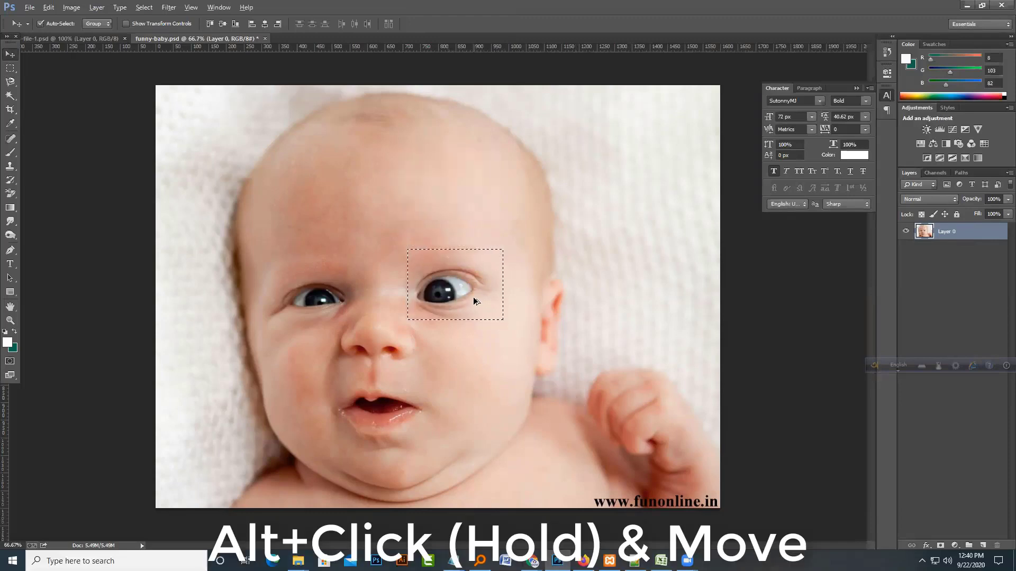
Duplicate the selected eye onto the upper forehead with the Move tool and clear the selection
left_click_drag(465, 281, 451, 205)
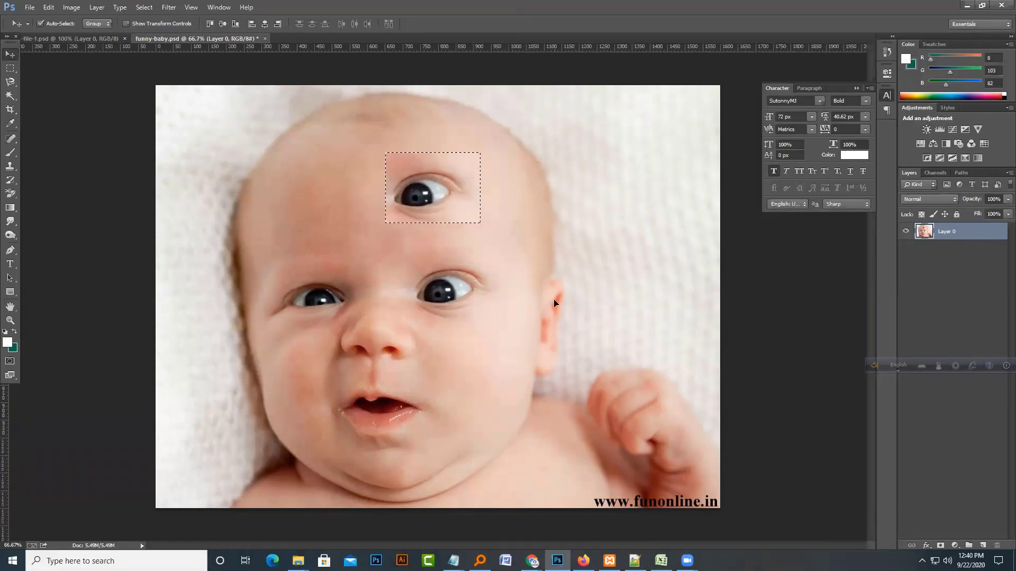
key("ctrl+d")
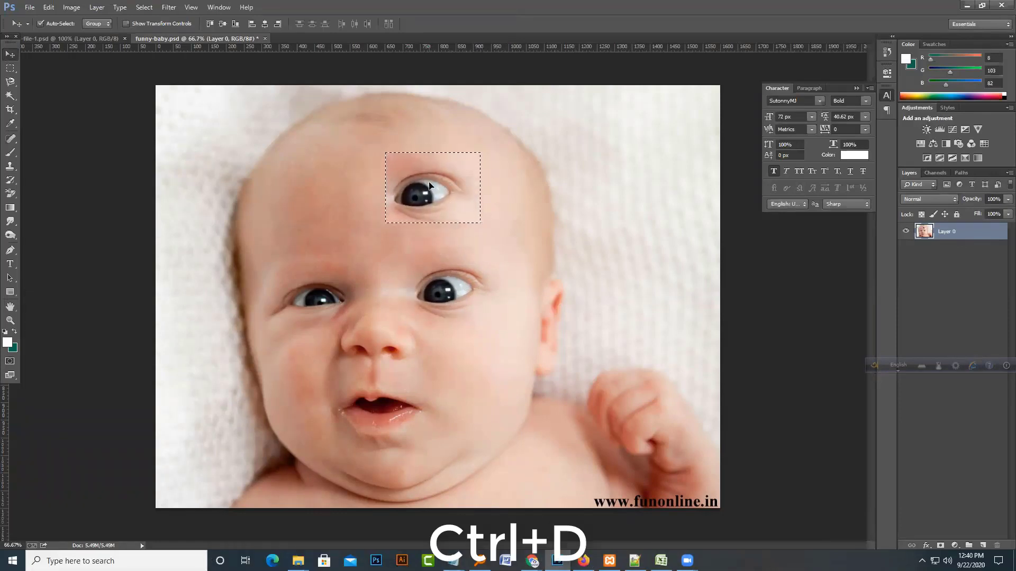
Examine the edges of the duplicated eye patch on the forehead up close and in the whole picture
key("ctrl+minus")
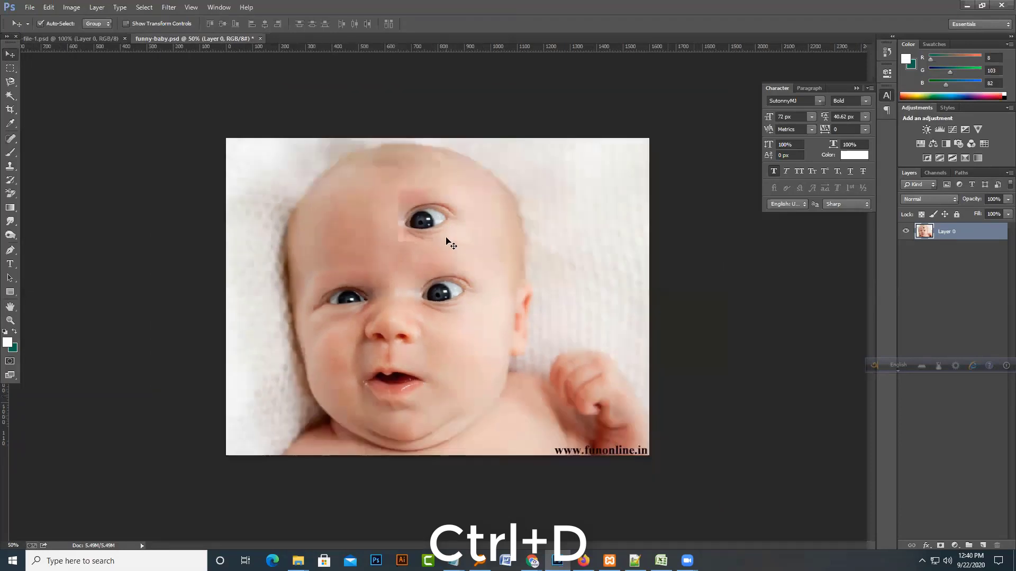
key("ctrl+plus")
key("ctrl+plus")
key("ctrl+plus")
key("ctrl+plus")
left_click_drag(403, 158, 422, 513)
left_click_drag(326, 231, 275, 358)
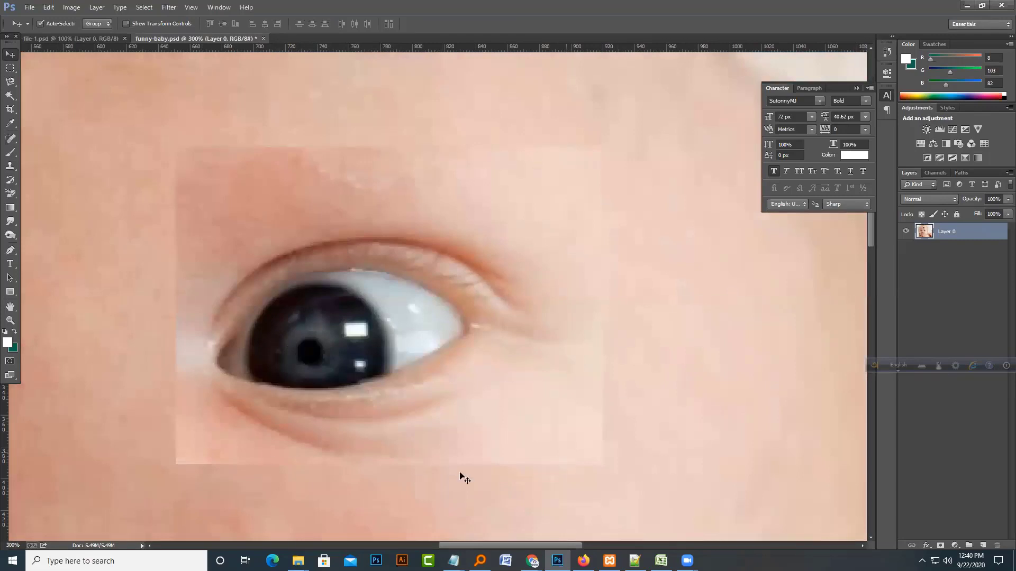
key("ctrl+minus")
key("ctrl+minus")
key("ctrl+minus")
key("ctrl+minus")
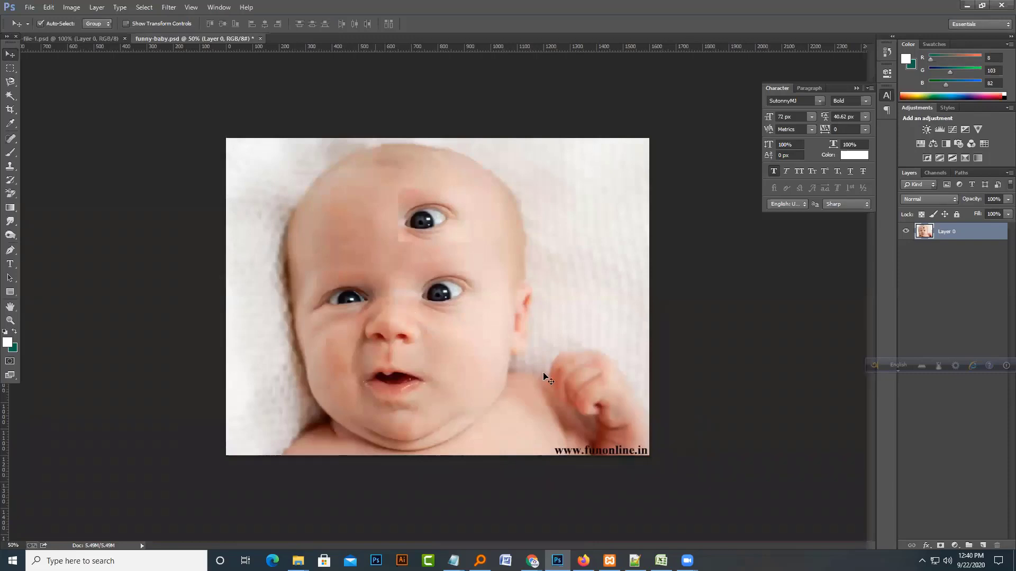
Undo the eye duplication on the forehead and clear the rectangular selection
key("ctrl+alt+z")
key("ctrl+alt+z")
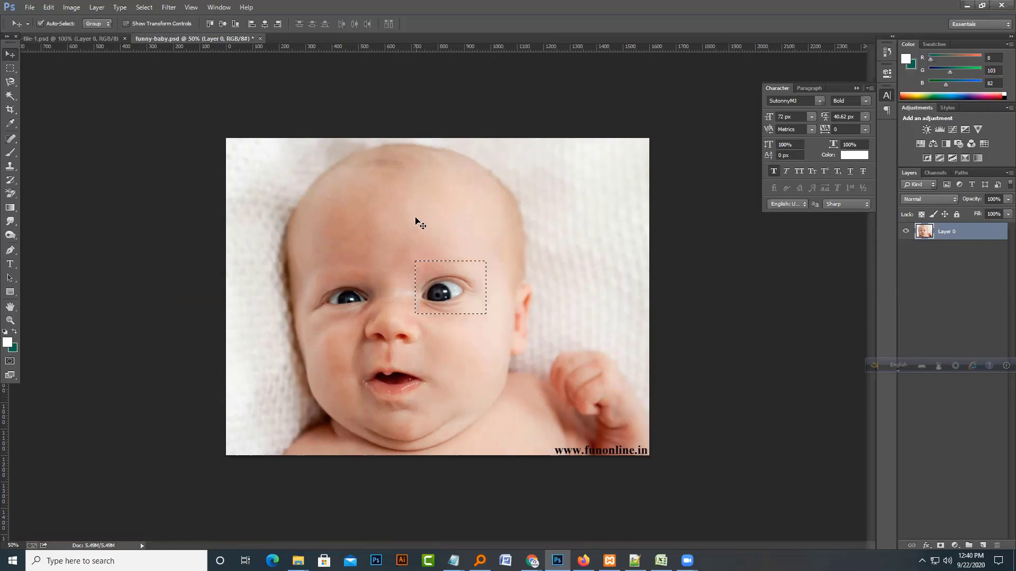
key("ctrl+d")
Activate the Clone Stamp tool and set its soft brush size to 296 px
left_click(9, 168)
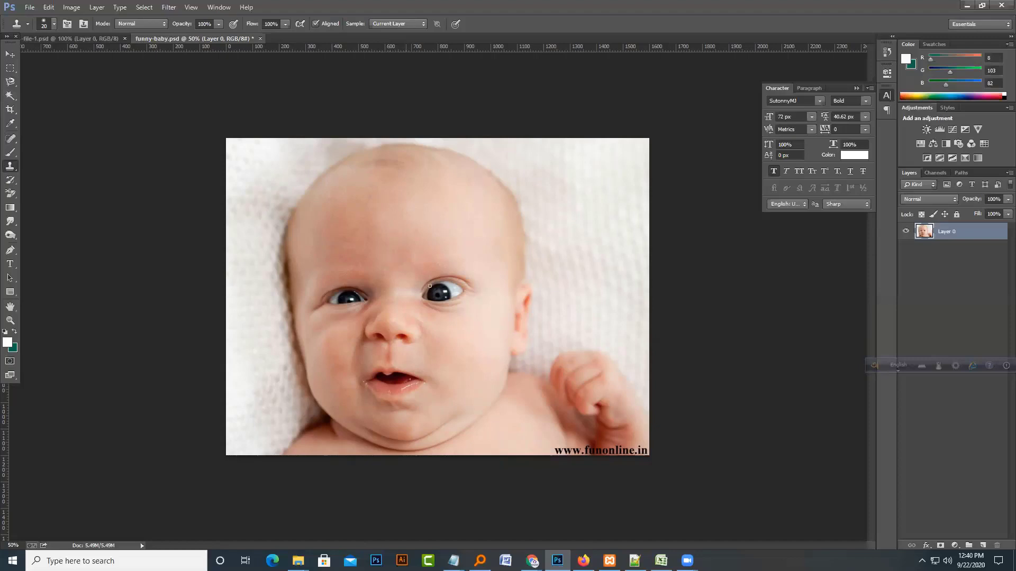
left_click(54, 24)
left_click_drag(68, 56, 79, 57)
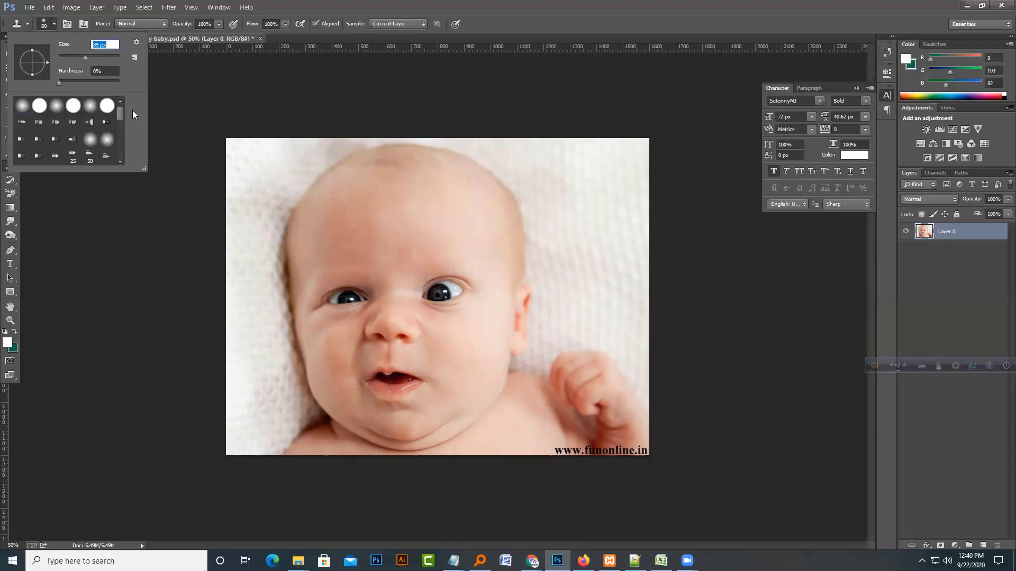
left_click(107, 61)
left_click(50, 22)
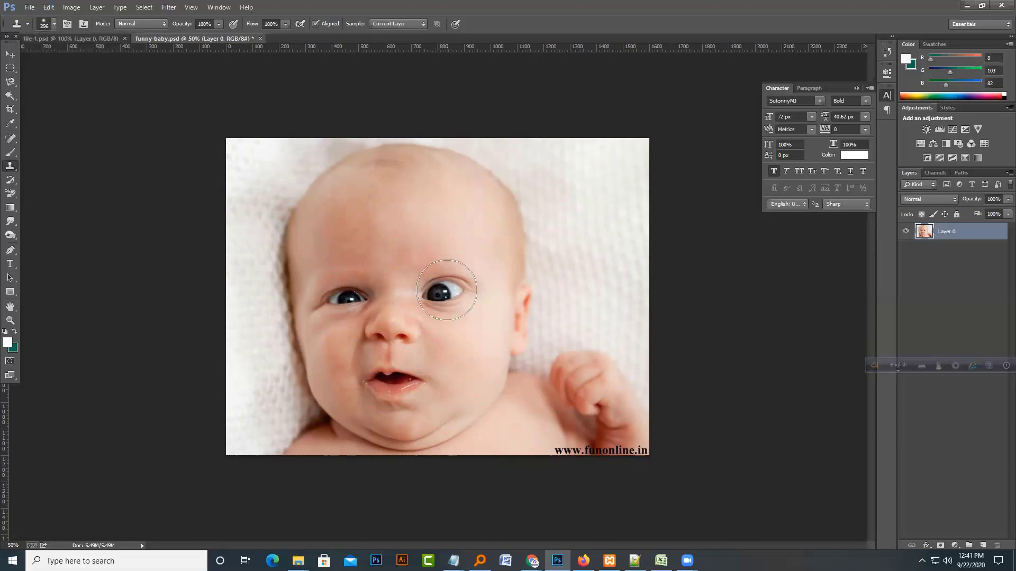
Sample the eye on the picture's right, undo a trial clone at mid-forehead, and clone the eye onto the forehead directly above the original
left_click(447, 290, "alt")
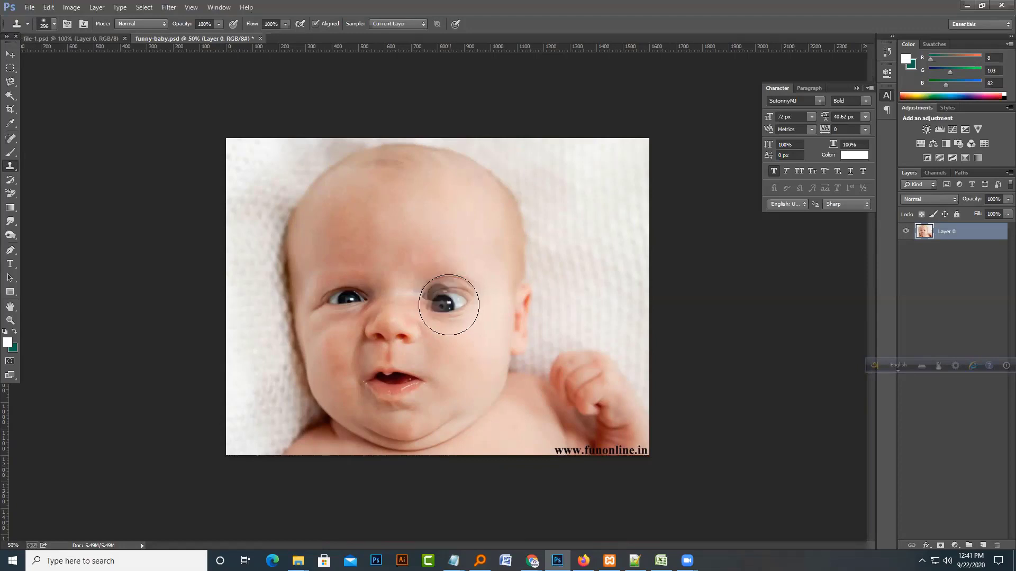
left_click_drag(476, 365, 506, 355)
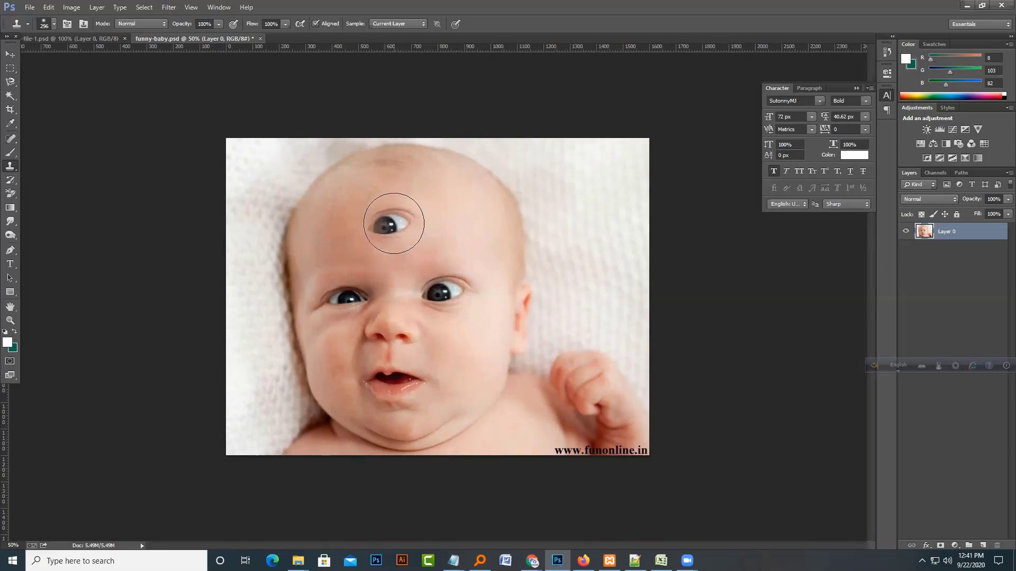
mouse_move(397, 220)
left_mouse_down()
mouse_move(408, 208)
mouse_move(381, 204)
mouse_move(367, 220)
mouse_move(378, 235)
left_mouse_up()
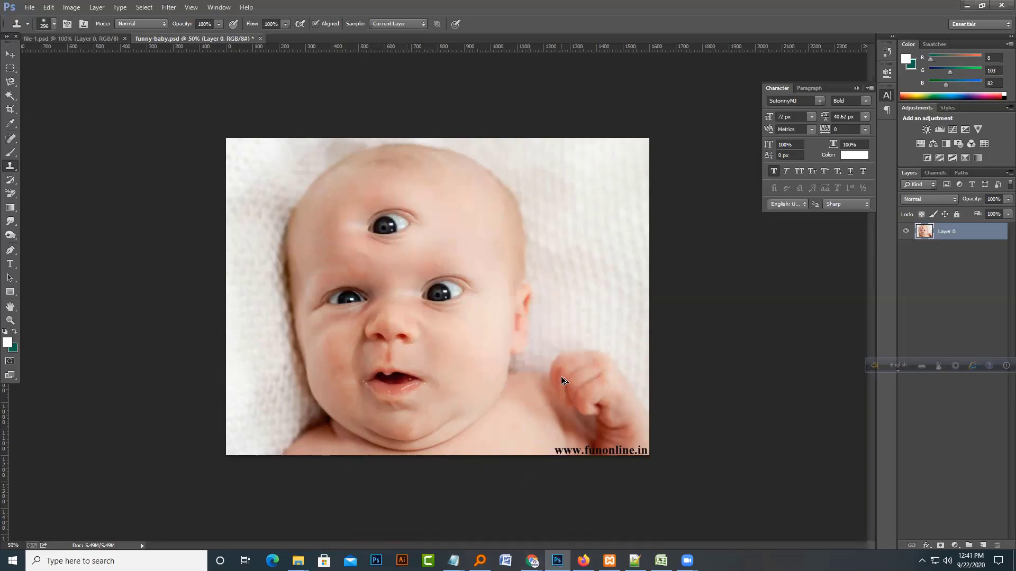
key("ctrl+z")
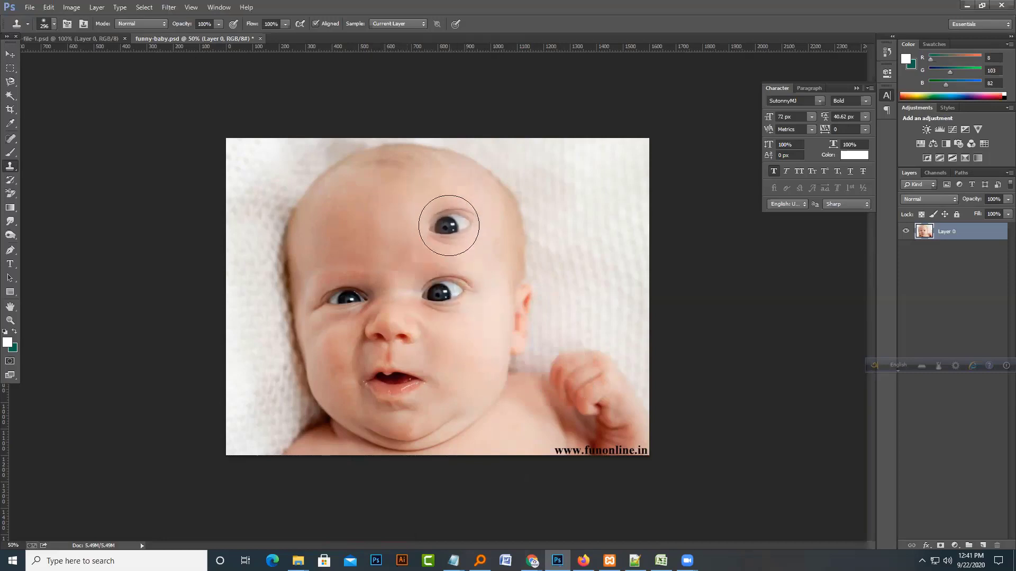
left_click_drag(448, 225, 450, 236)
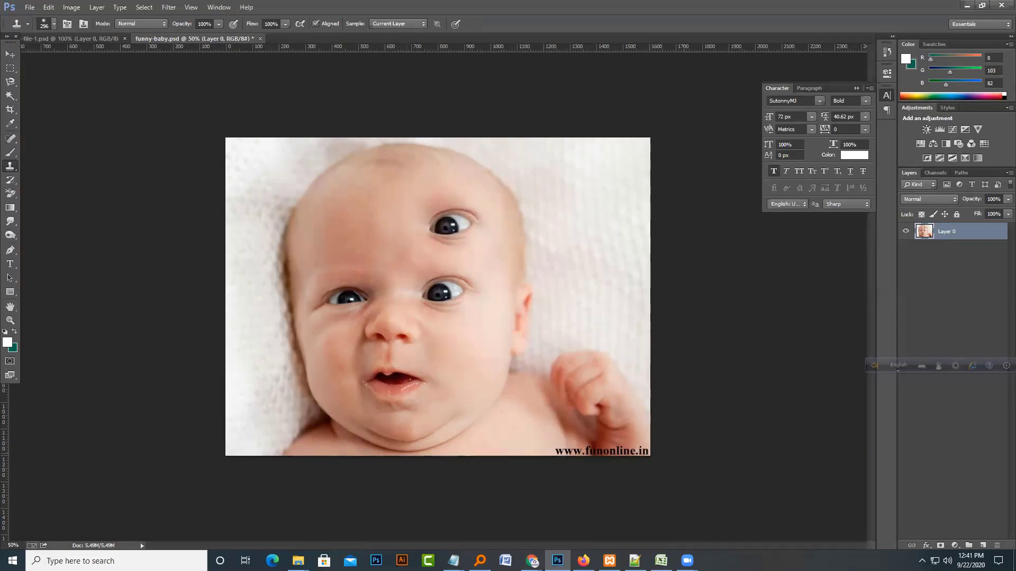
Examine up close how the cloned forehead eye blends with the surrounding skin compared with the original eye
key("ctrl+plus")
key("ctrl+plus")
key("ctrl+plus")
scroll(538, 304, "up", 3)
scroll(578, 382, "up", 1)
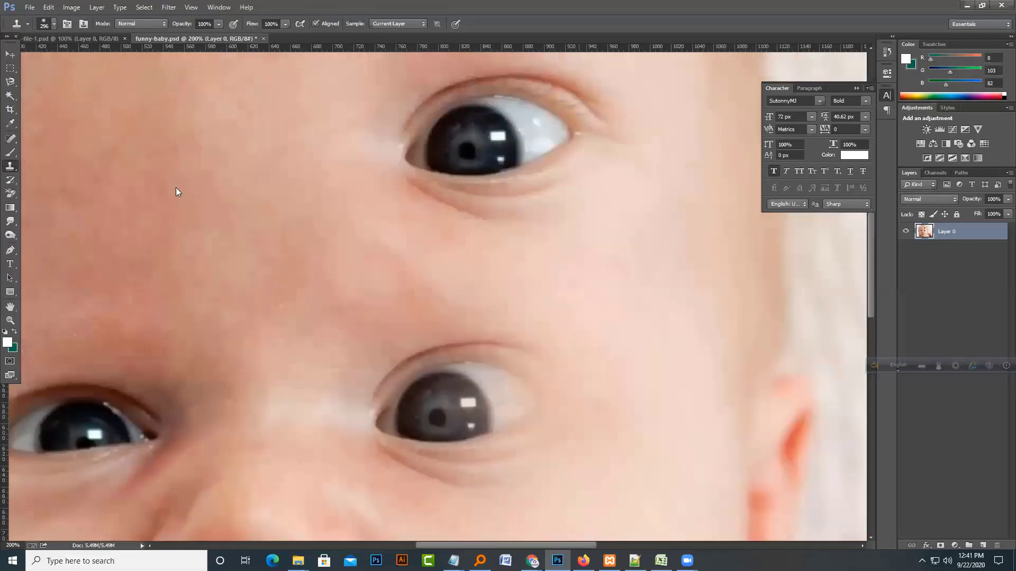
left_click(11, 55)
scroll(612, 234, "up", 2)
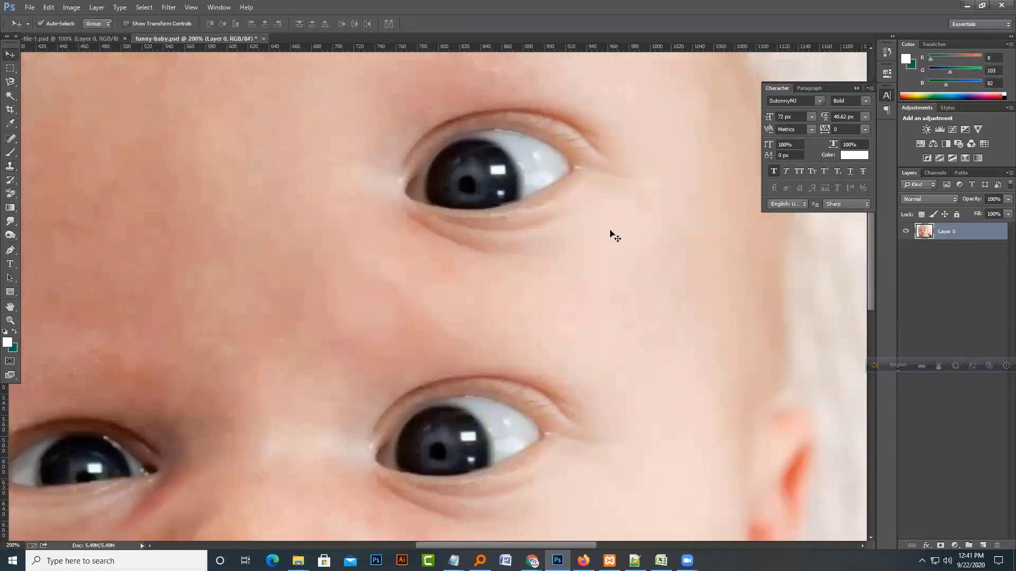
key("ctrl+minus")
key("ctrl+minus")
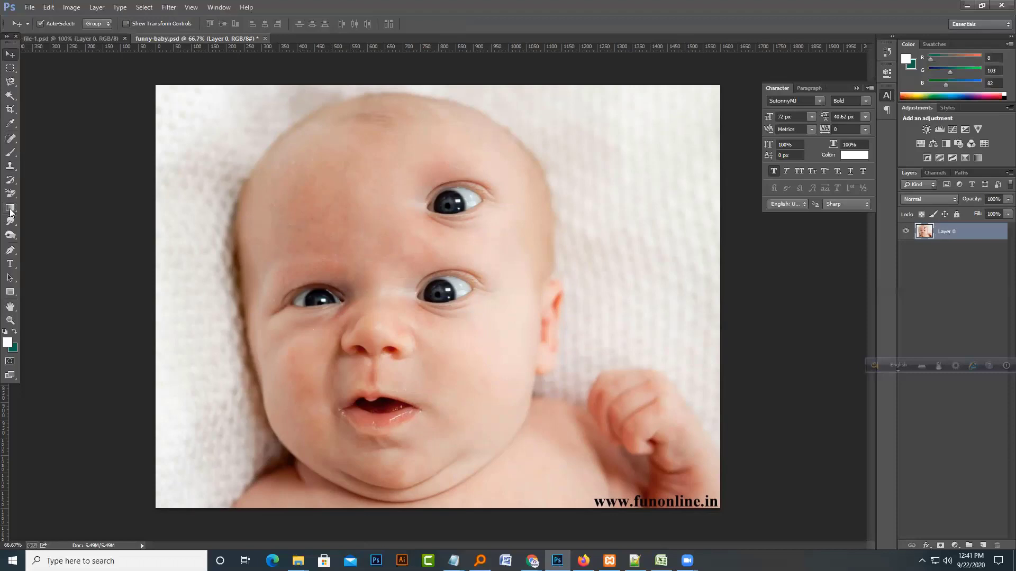
Select the Eraser tool and set its brush size to 89 px
left_click(10, 168)
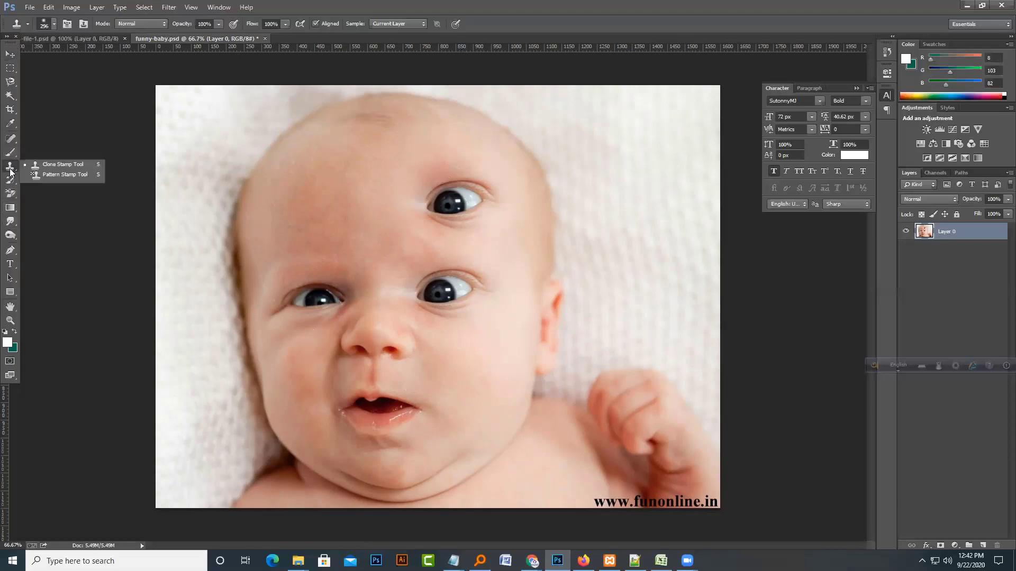
left_click(9, 183)
left_click(8, 195)
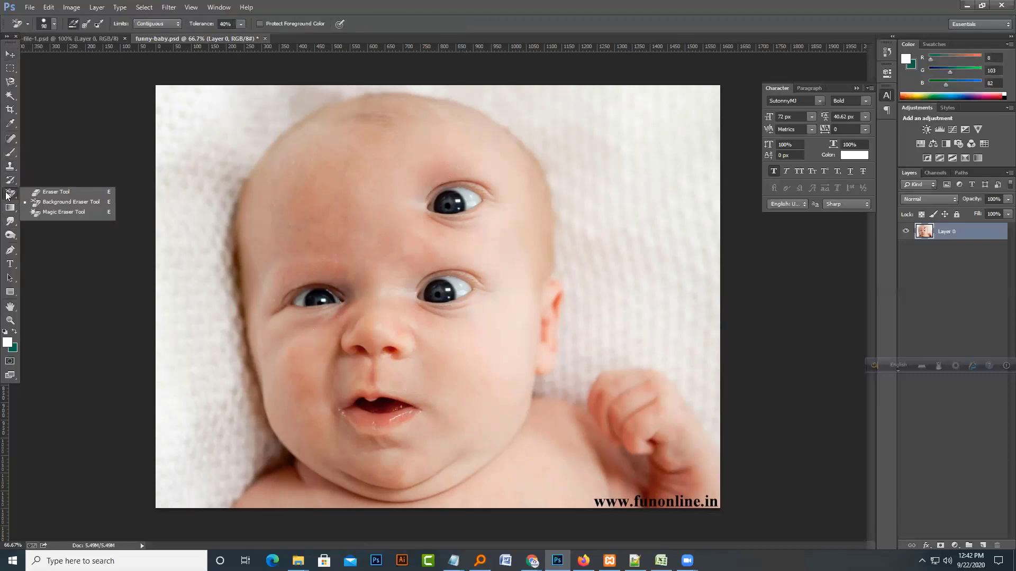
left_click(40, 193)
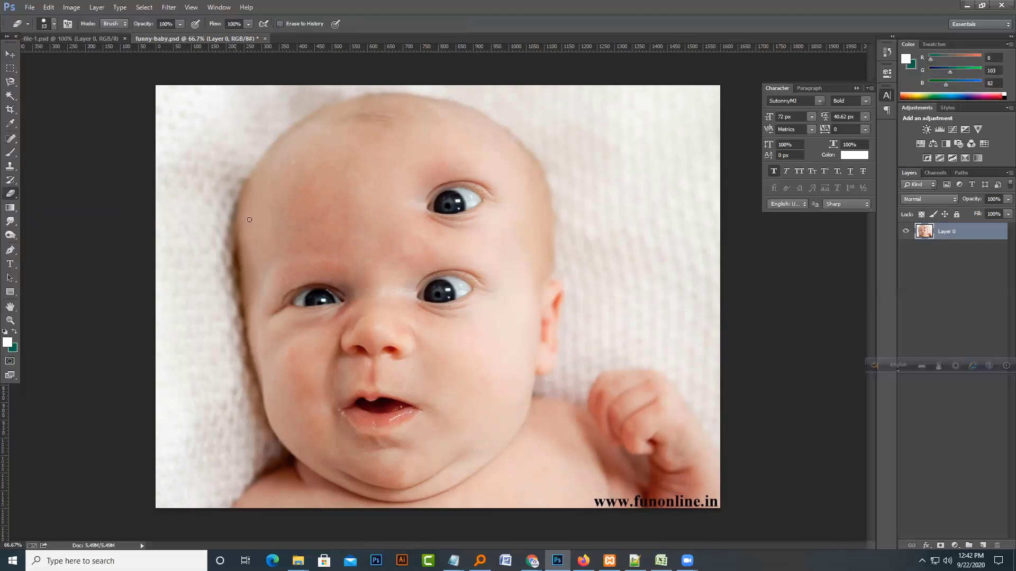
left_click(53, 24)
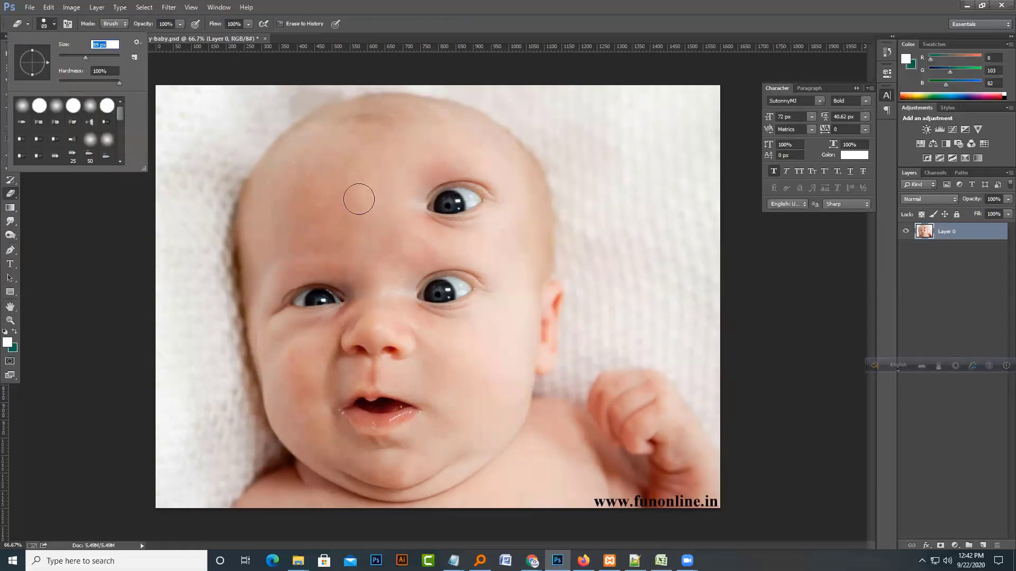
Try the Eraser on a patch of the baby's forehead beside the cloned eye, and undo the erasure
mouse_move(356, 200)
left_mouse_down()
mouse_move(346, 224)
mouse_move(367, 202)
mouse_move(337, 187)
mouse_move(303, 227)
mouse_move(320, 233)
mouse_move(333, 193)
mouse_move(322, 220)
left_mouse_up()
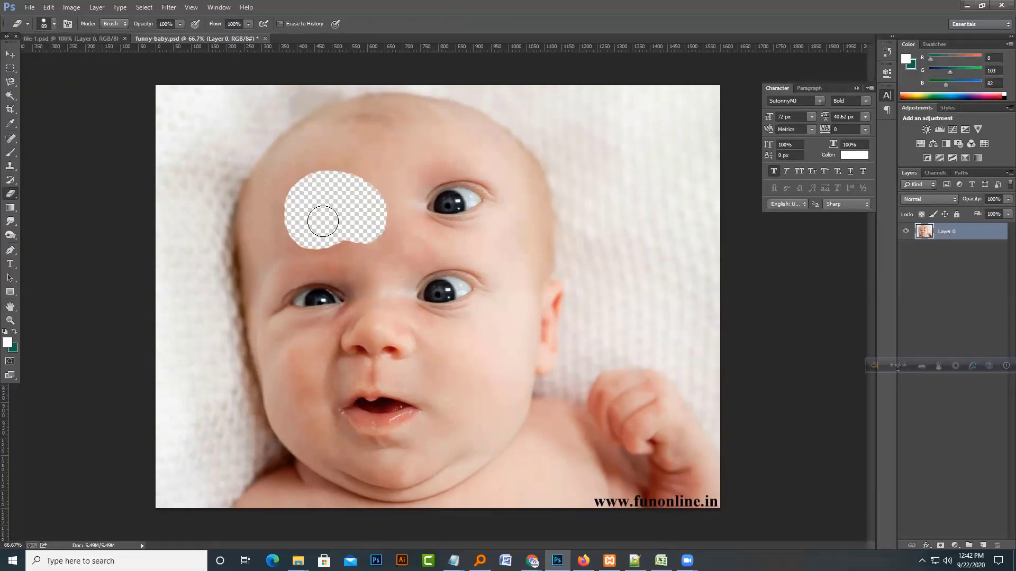
key("ctrl+z")
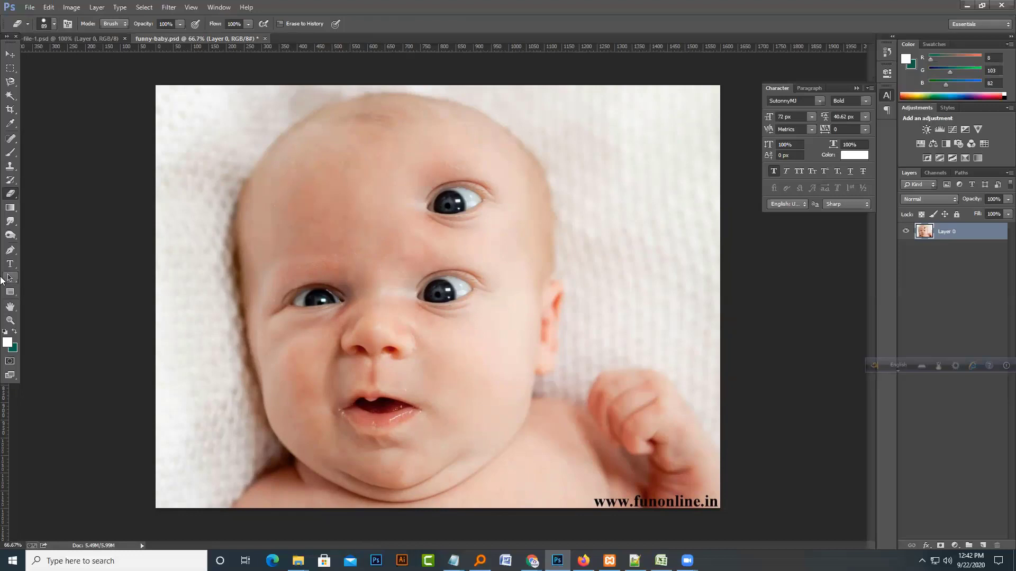
Try the Background Eraser tool on the blanket along the edge of the baby's head, from eye level up to the forehead
right_click(12, 195)
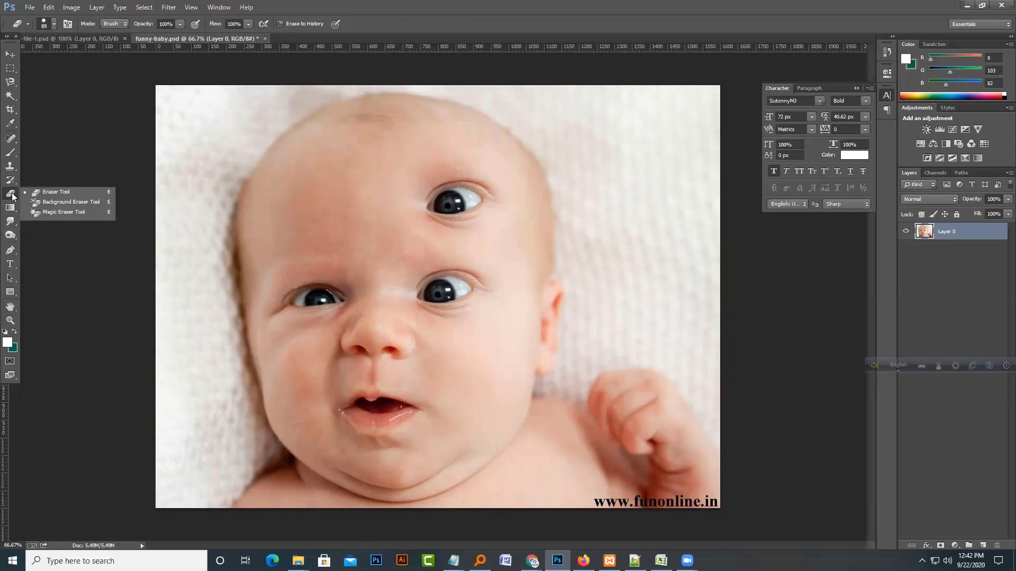
left_click(52, 206)
left_click_drag(222, 295, 227, 289)
left_click(225, 257)
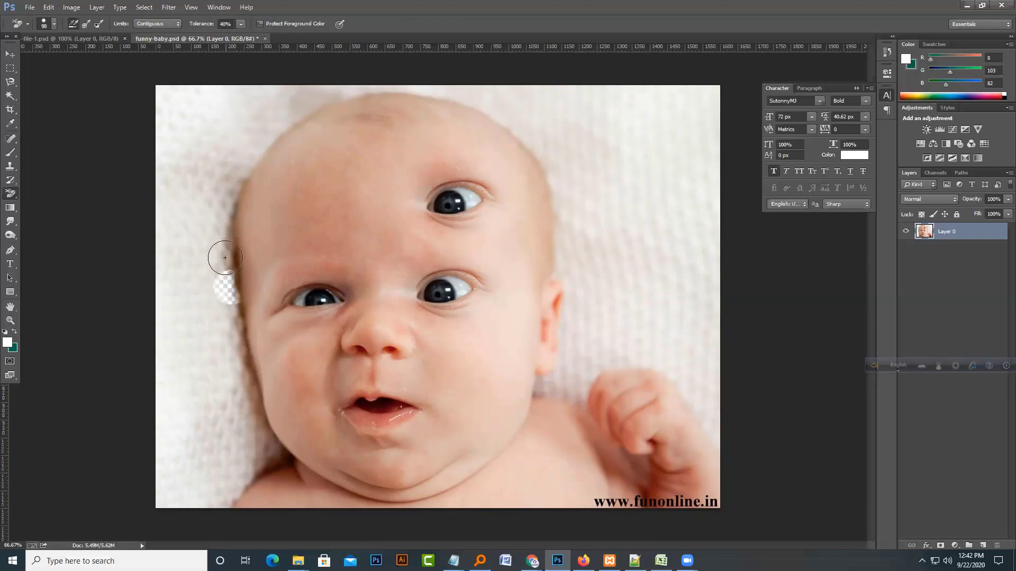
left_click(228, 232)
left_click(229, 198)
left_click(242, 182)
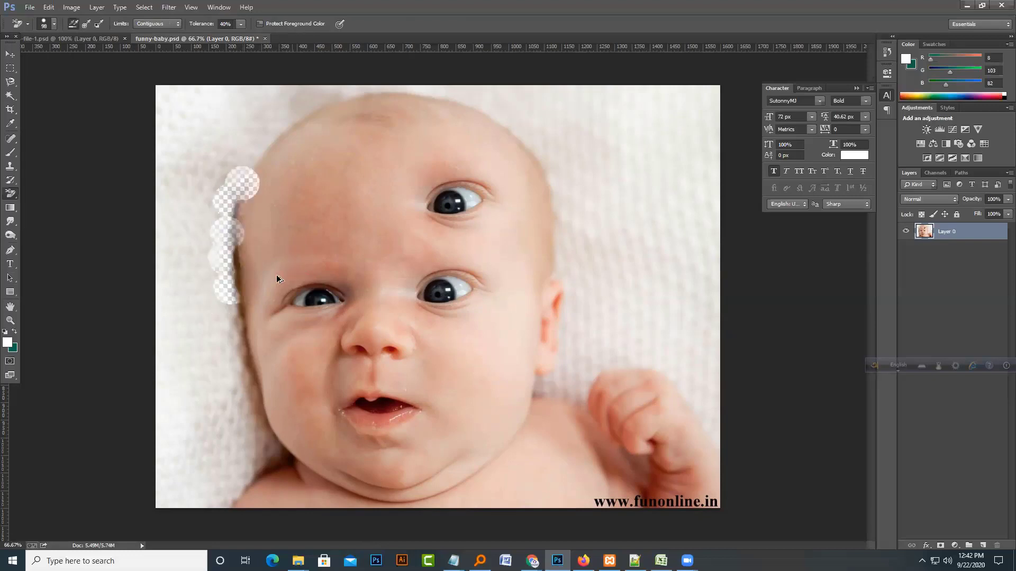
Undo all the Background Eraser marks beside the baby's head
key("ctrl+alt+z")
key("ctrl+alt+z")
key("ctrl+alt+z")
key("ctrl+alt+z")
key("ctrl+alt+z")
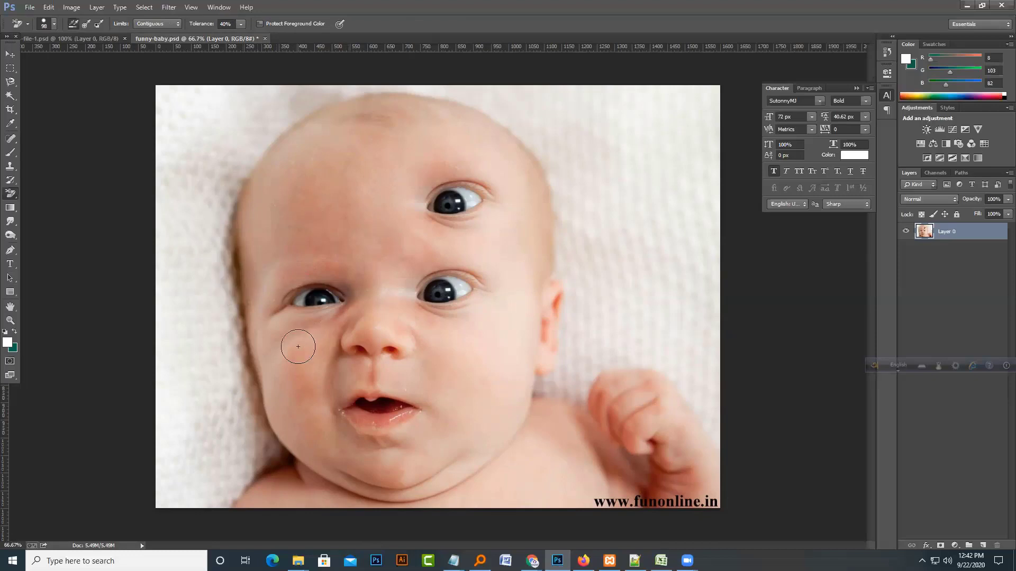
Try the Magic Eraser tool on the lower eye on the picture's left, and undo it
right_click(11, 195)
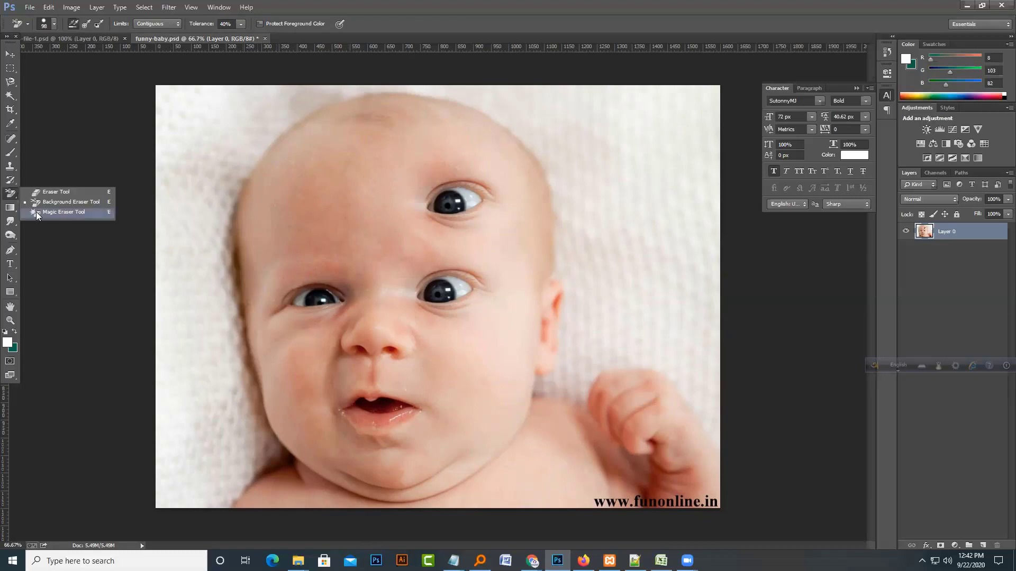
left_click(37, 213)
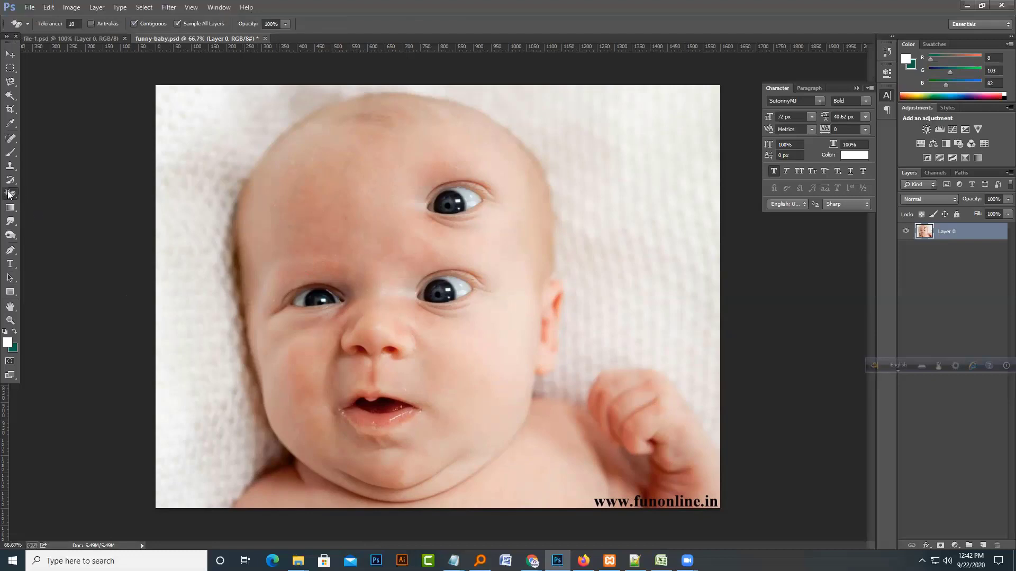
left_click(320, 297)
key("ctrl+z")
Save funny-baby.psd with Maximize Compatibility enabled
right_click(13, 195)
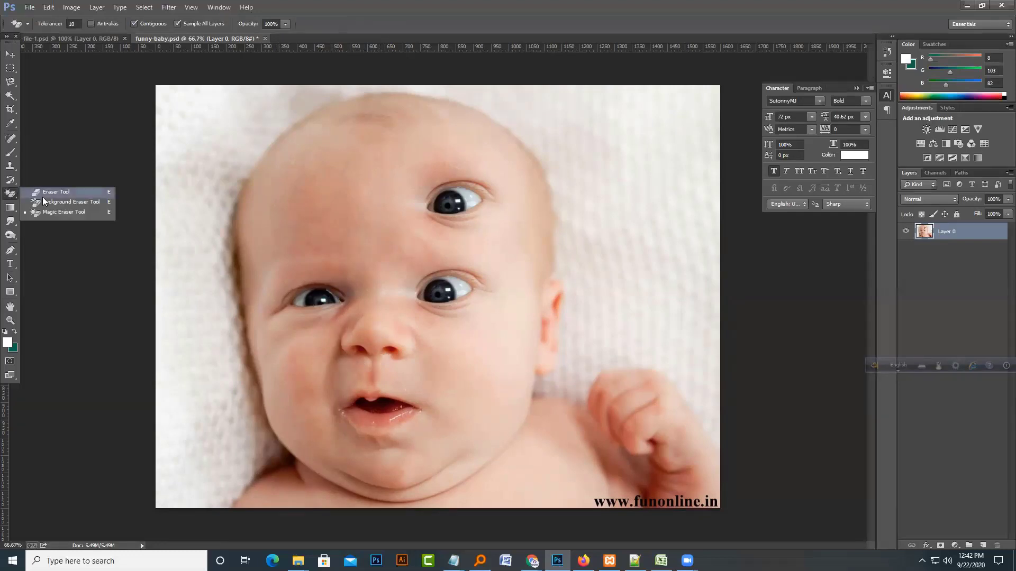
key("ctrl+s")
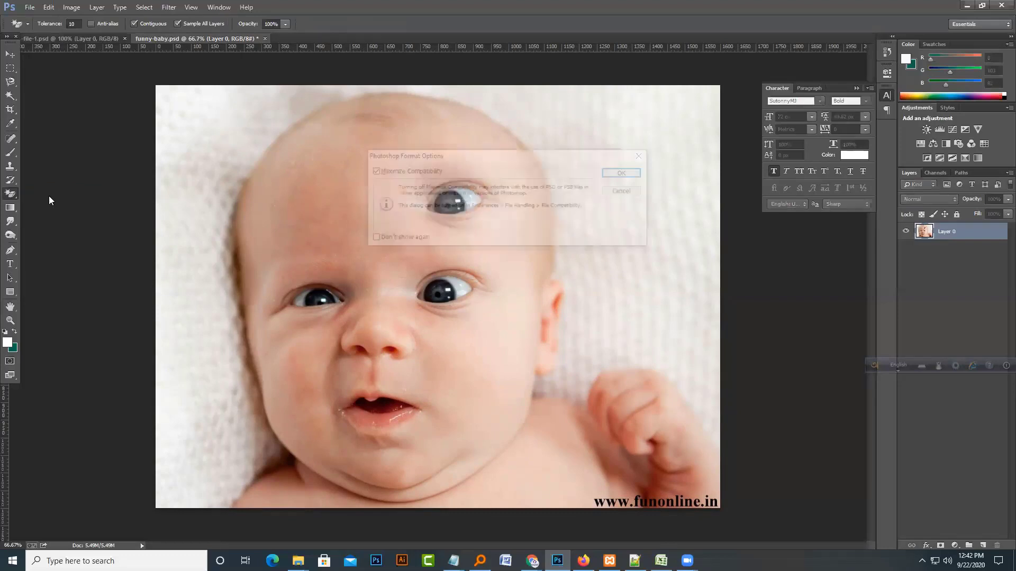
key("Return")
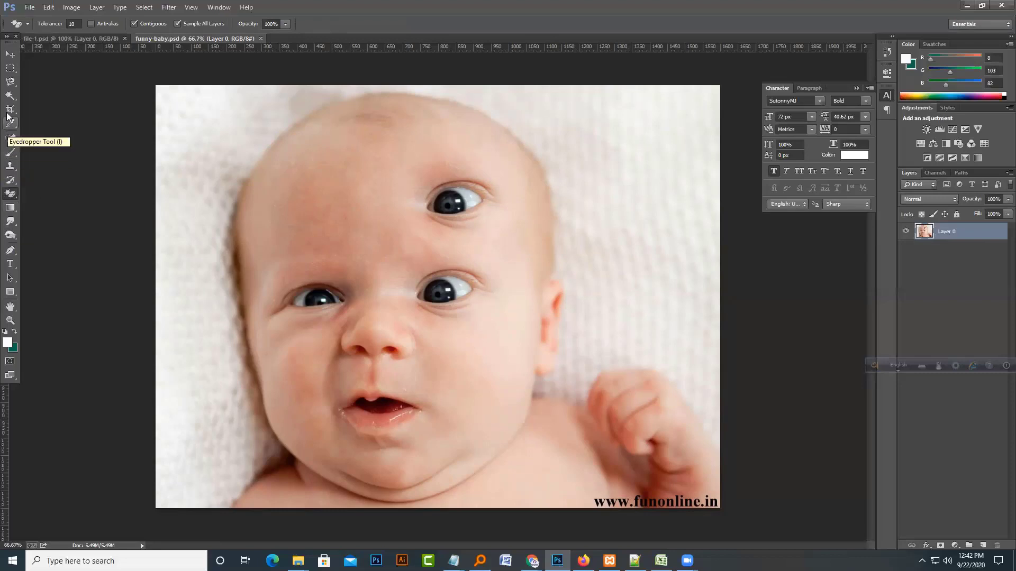
Activate the Magic Wand tool
left_click_drag(10, 96, 33, 95)
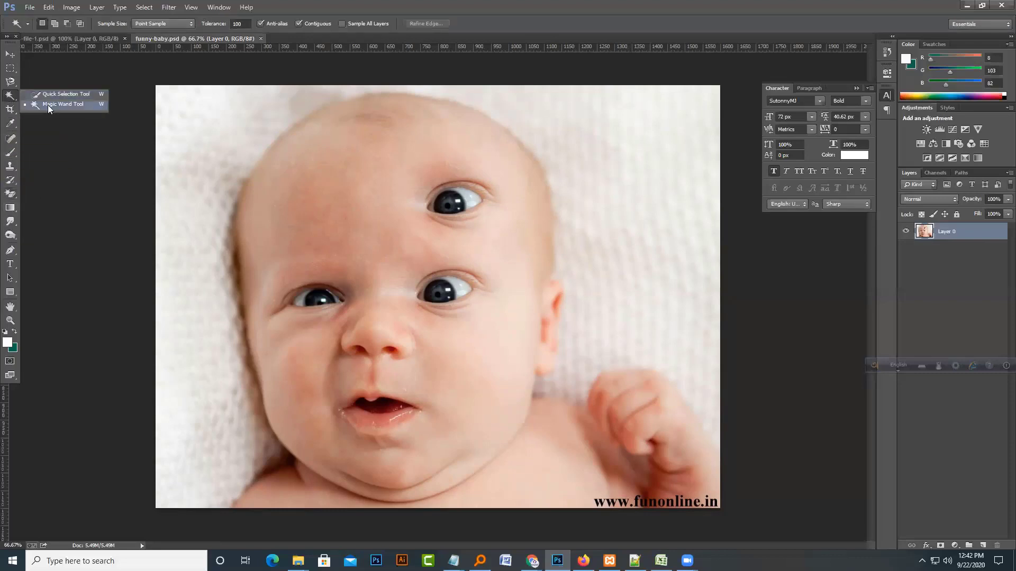
left_click(51, 105)
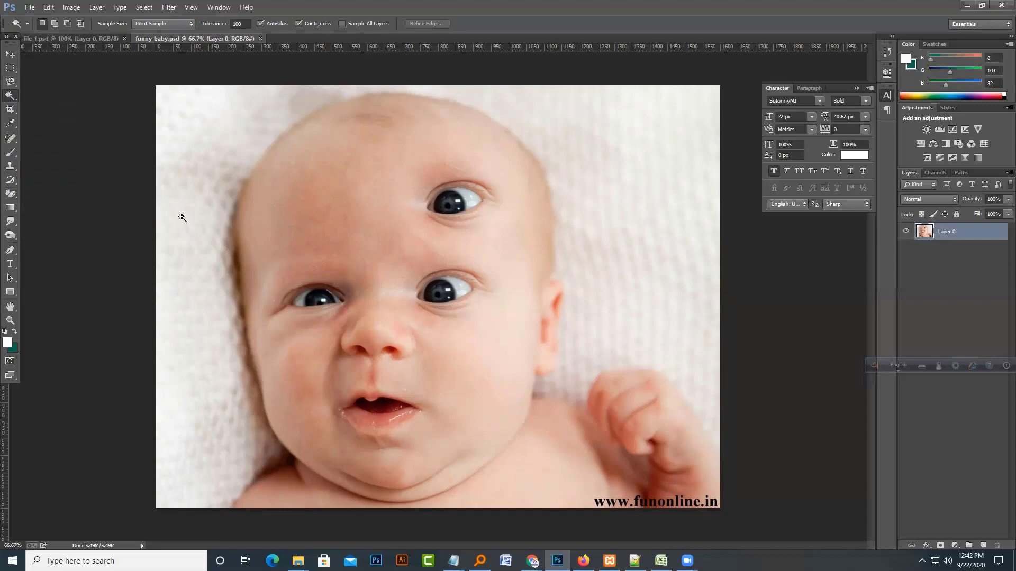
Switch to Chrome, open Google in a new tab and run an image search for "2d cartoon"
left_click(532, 560)
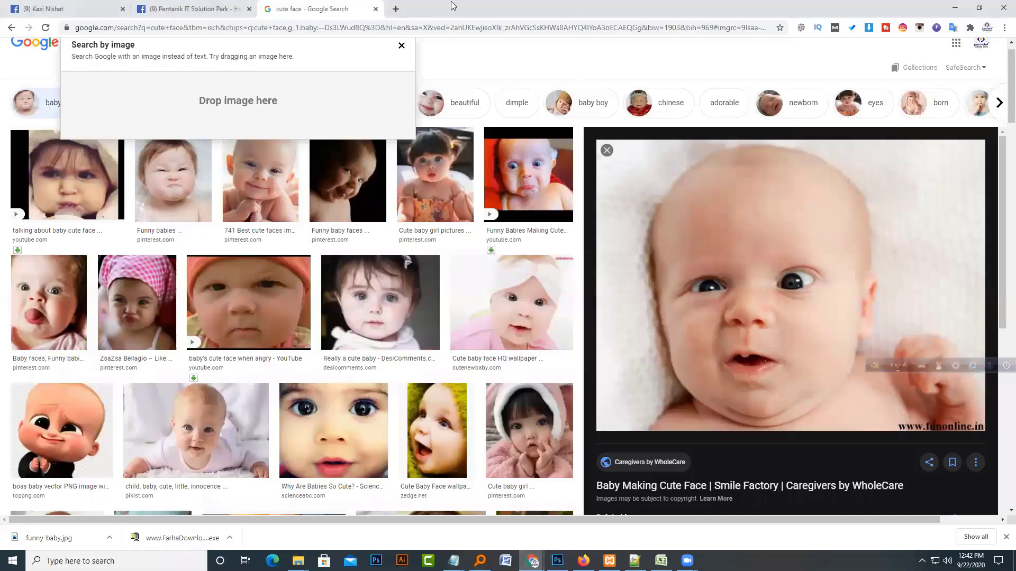
left_click(399, 9)
type("google.com")
key("Return")
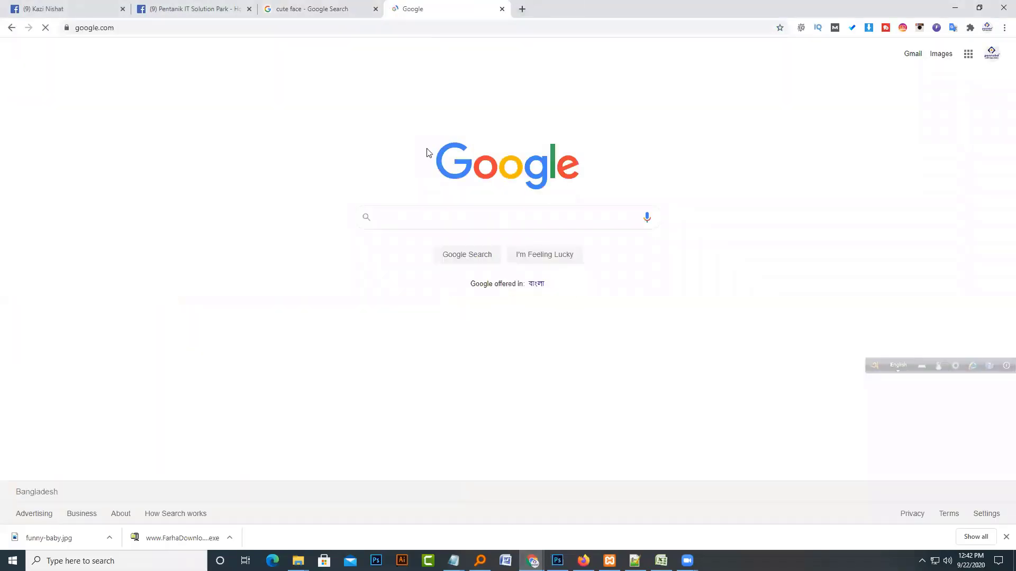
type("2d cartoon")
key("Return")
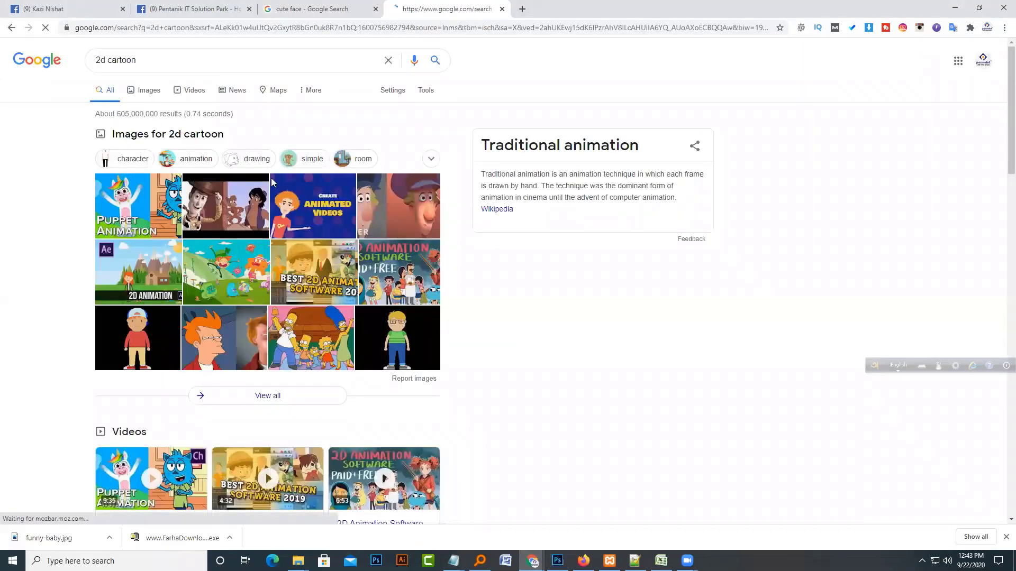
left_click(271, 178)
Open the cartoon of three children under a tree and save the image to the computer
left_click(600, 208)
right_click(651, 185)
left_click(688, 294)
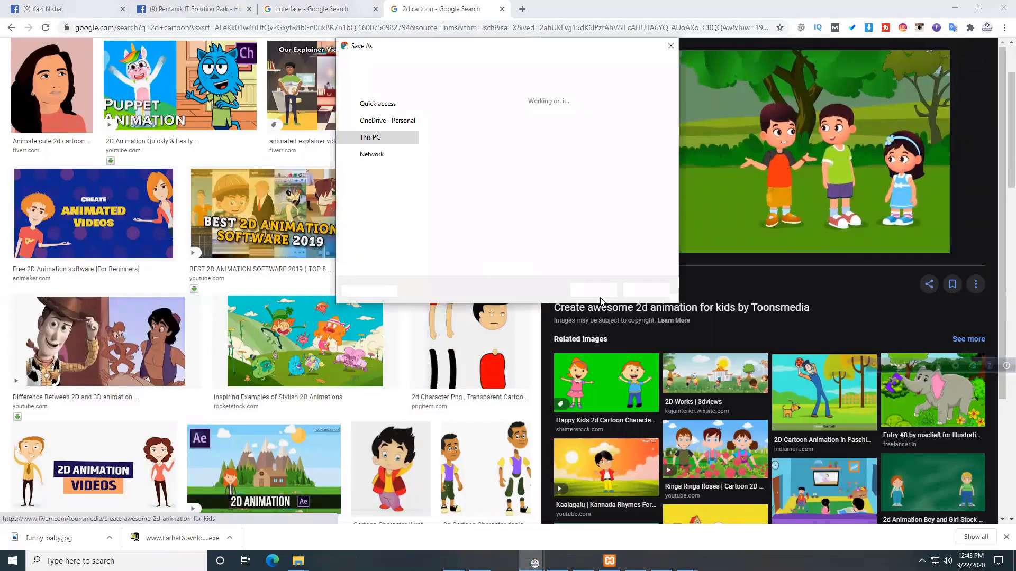
key("Return")
Show the downloaded create-awesome-2d-animation-for-kids.jpg in its folder and open it in Photoshop
left_click(109, 538)
left_click(138, 504)
left_click_drag(291, 329, 306, 39)
Save the cartoon as create-awesome-2d-animation-for-kids.psd in Photoshop format in the Class 3 22-9-2020 folder
left_click(29, 6)
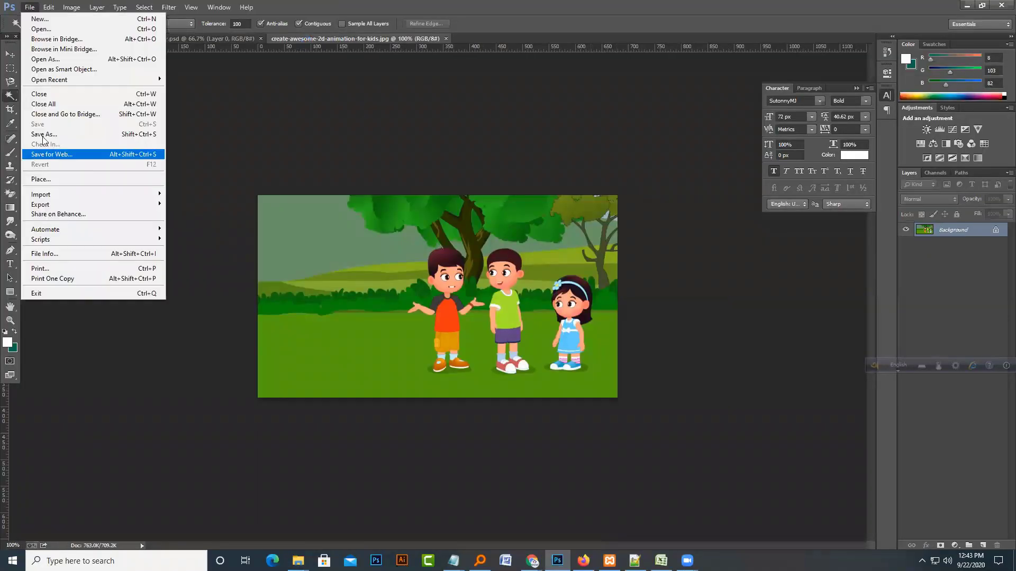
left_click(135, 141)
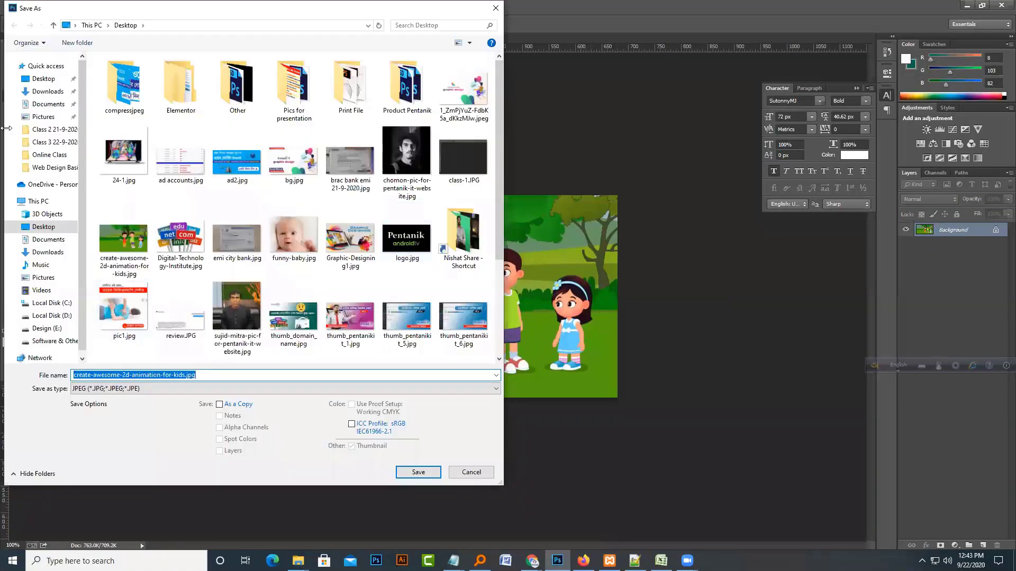
left_click(53, 141)
left_click(149, 388)
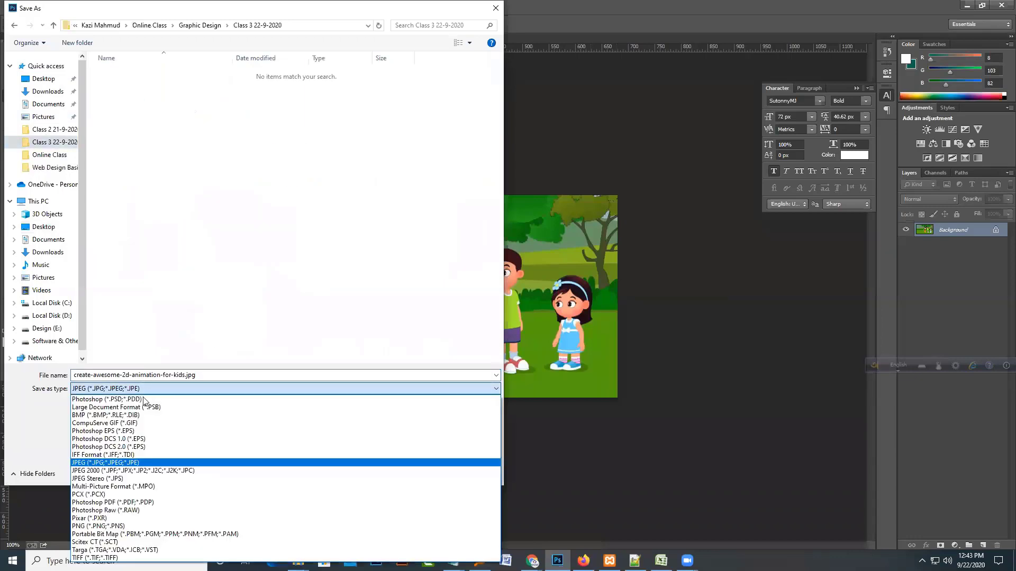
left_click(143, 398)
key("Return")
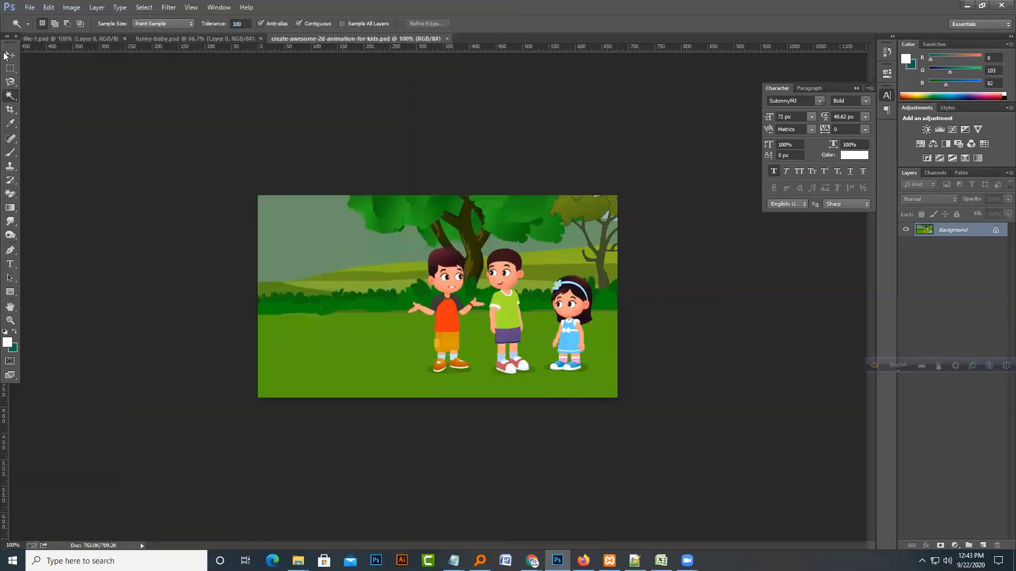
Try a Magic Wand selection on the bush beside the boy in the orange shirt, and clear the selection
key("v")
key("ctrl+plus")
key("ctrl+plus")
key("ctrl+plus")
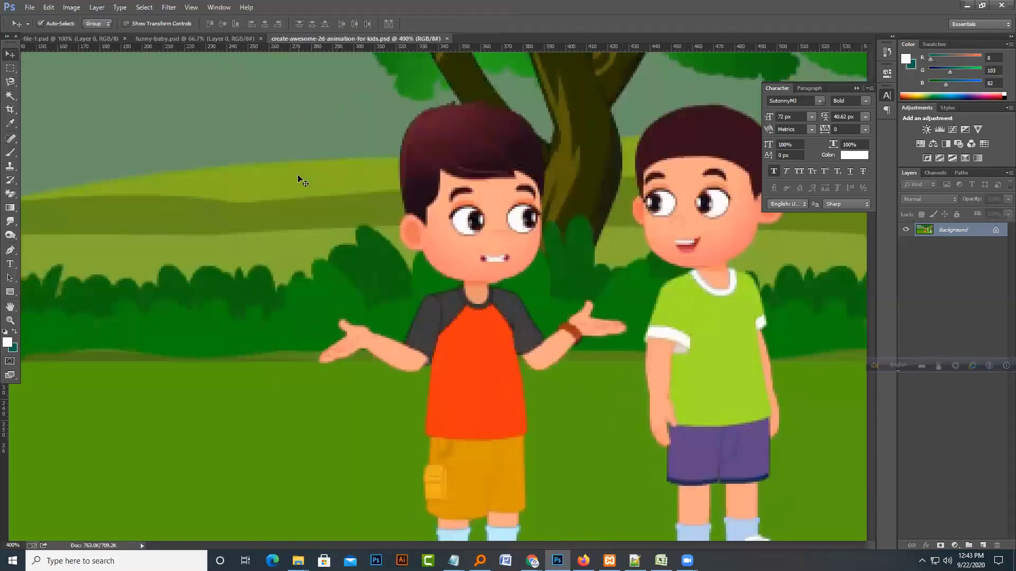
key("ctrl+minus")
key("ctrl+minus")
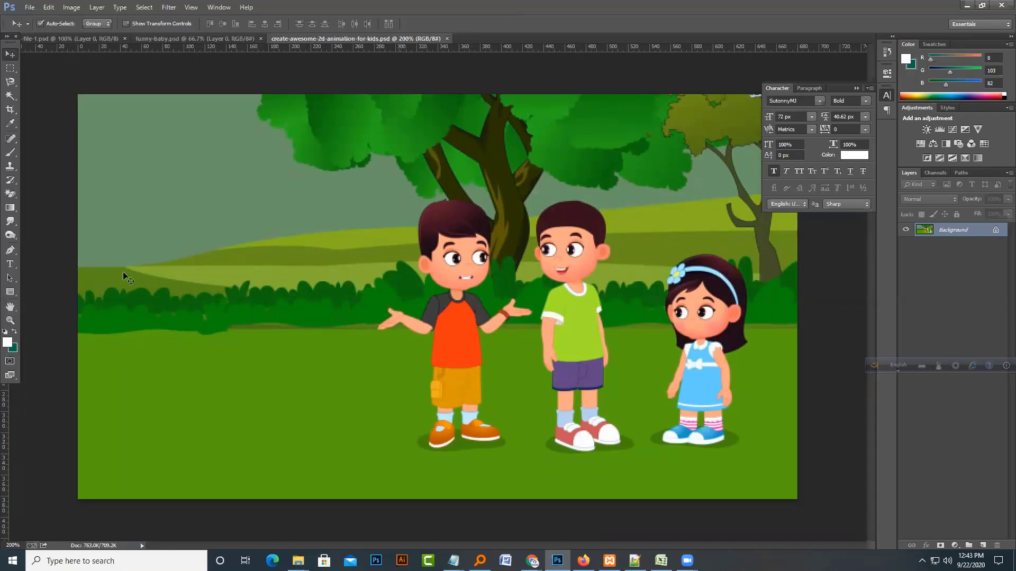
left_click(10, 96)
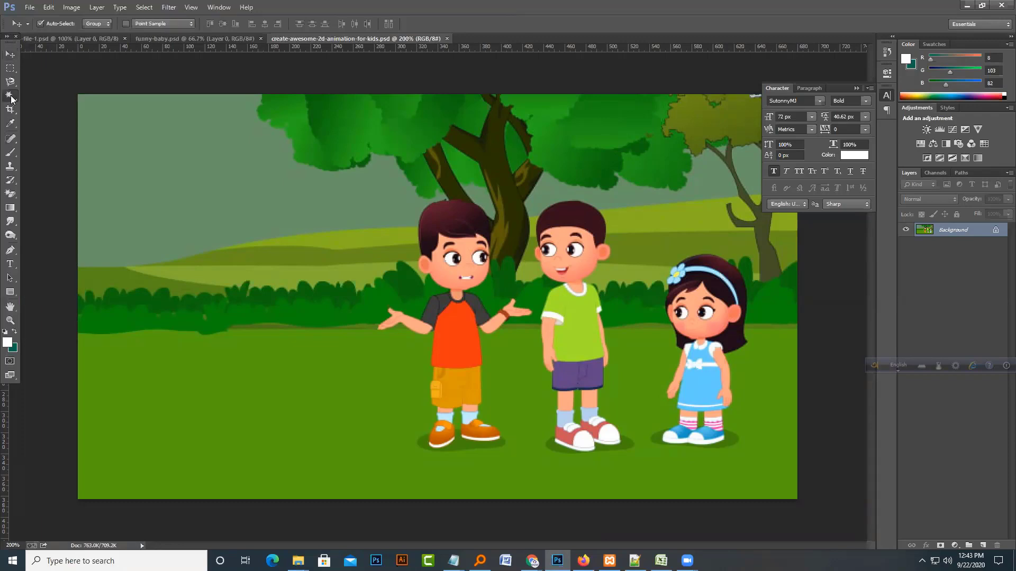
left_click(414, 278)
key("ctrl+d")
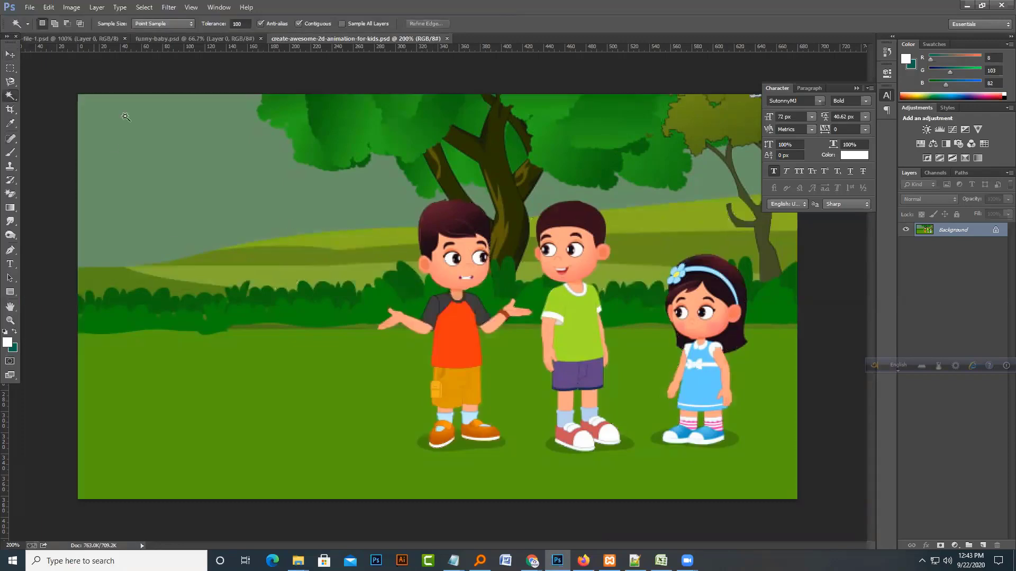
Set the Magic Wand tolerance to 10, select the bush beside the orange-shirted boy and fill it with the teal background color
left_click(243, 23)
key("Return")
left_click(412, 282)
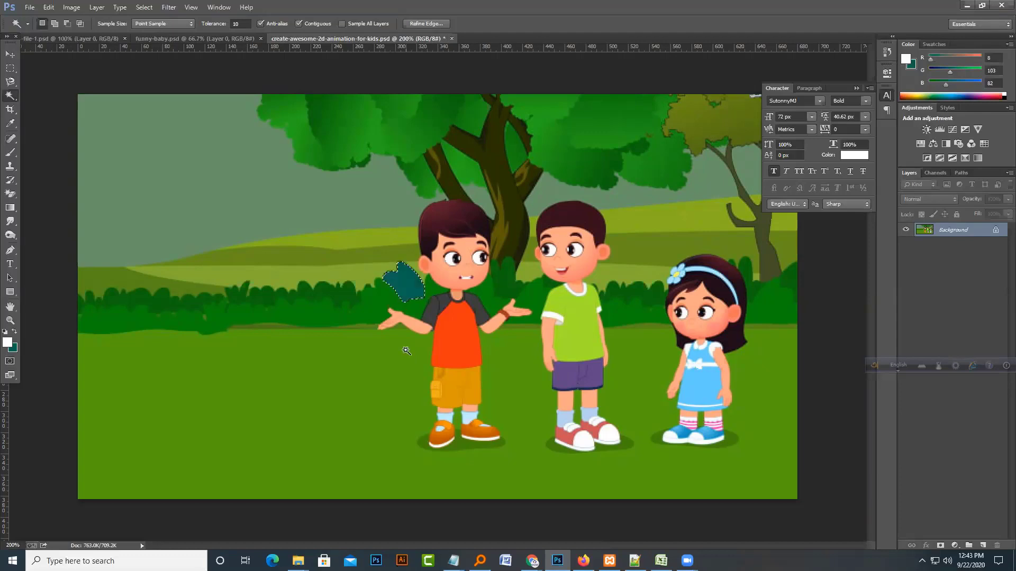
Try filling the selected bush with the white foreground color, and undo the fill and deselection
key("alt+BackSpace")
key("ctrl+d")
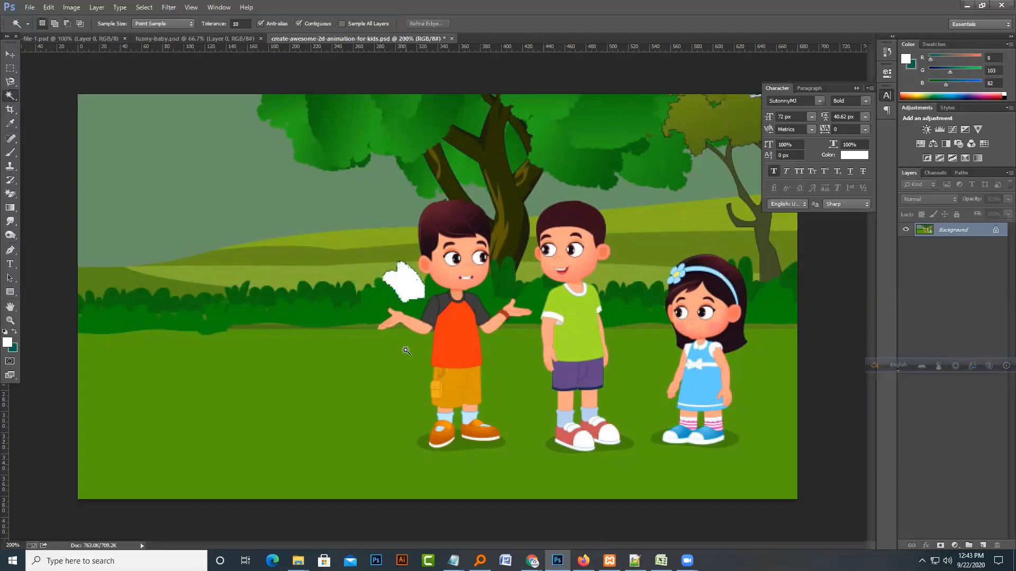
key("ctrl+alt+z")
key("ctrl+alt+z")
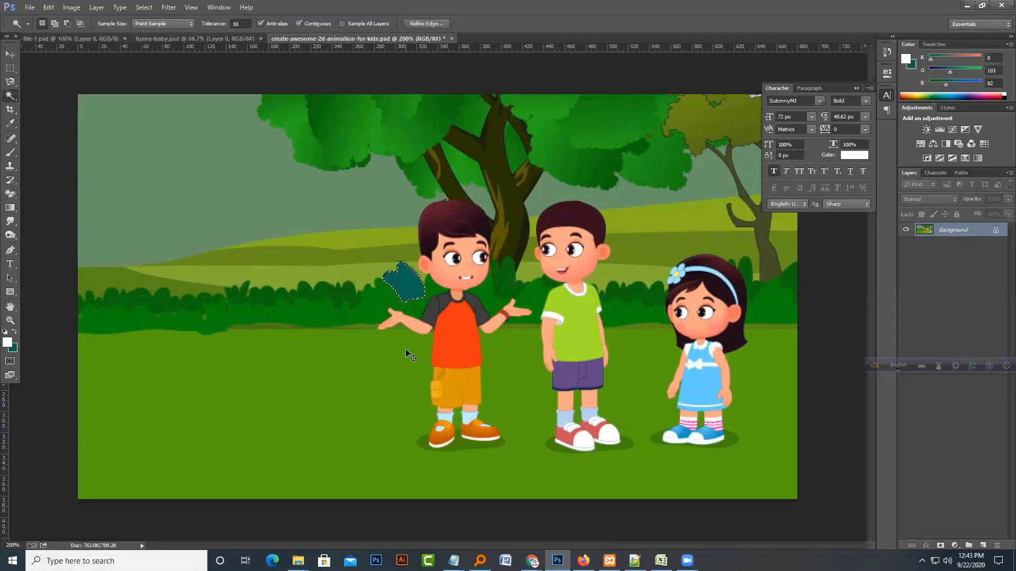
Deselect the bush and close the three-children cartoon document without saving the changes
key("ctrl+d")
left_click(452, 38)
left_click(470, 213)
Switch back to the "2d cartoon" image search in Chrome and filter the images to Large size
left_click(532, 561)
left_click(473, 513)
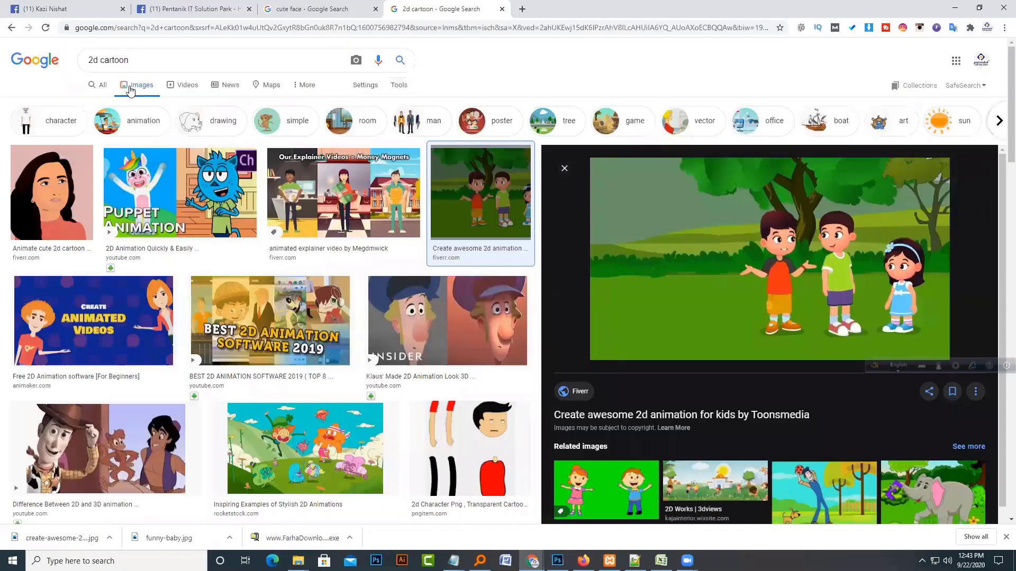
left_click(399, 85)
left_click(97, 106)
left_click(97, 135)
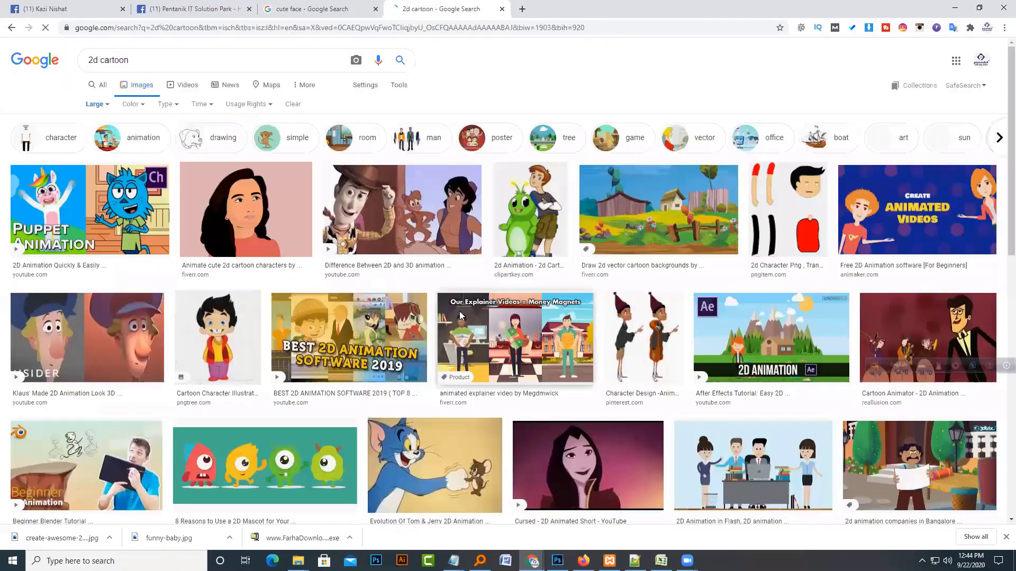
Save the "Difference Between 2D and 3D animation" image as maxresdefault.jpg and open it in Photoshop
left_click(415, 252)
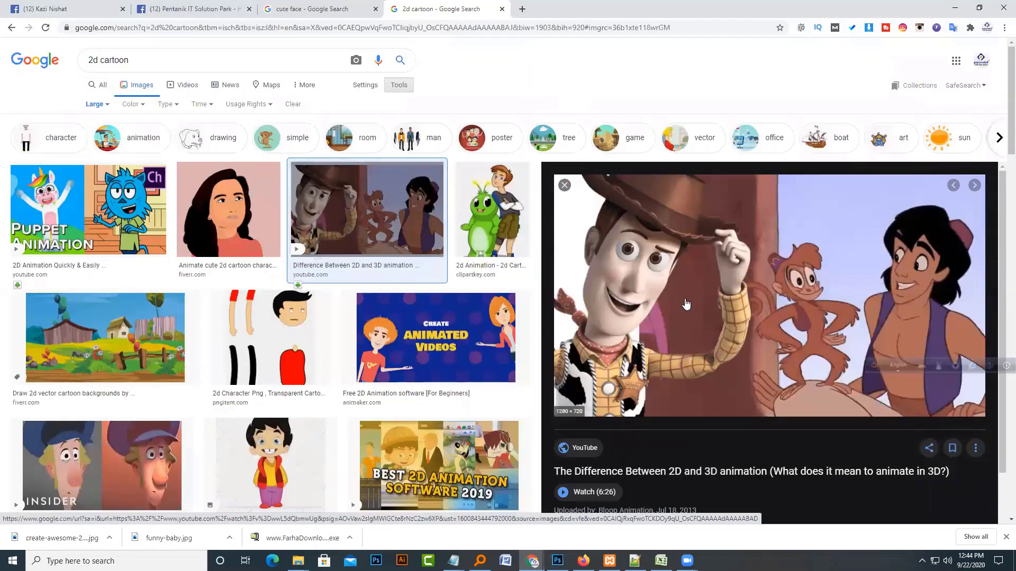
right_click(686, 304)
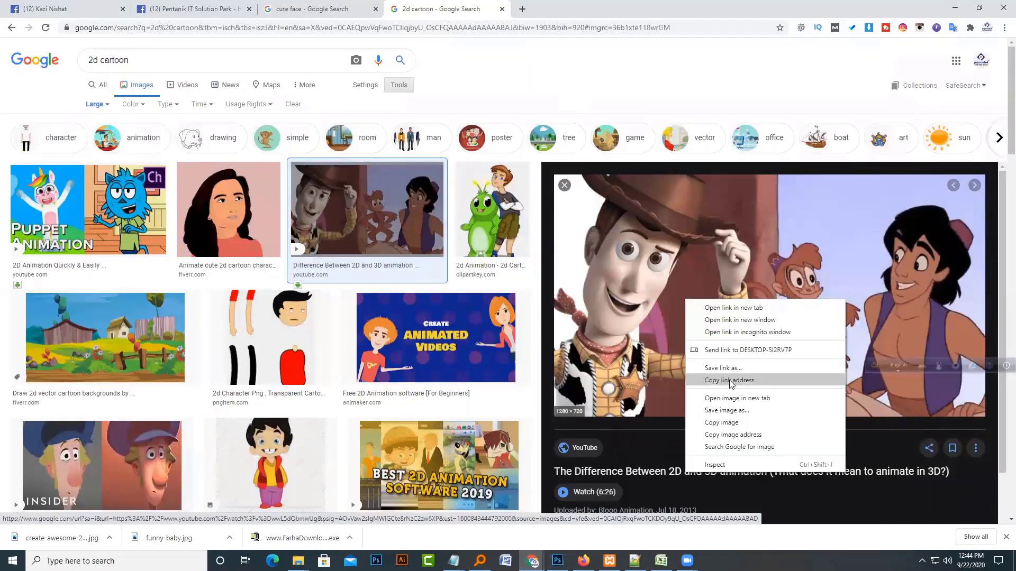
left_click(720, 413)
left_click(109, 538)
left_click(137, 502)
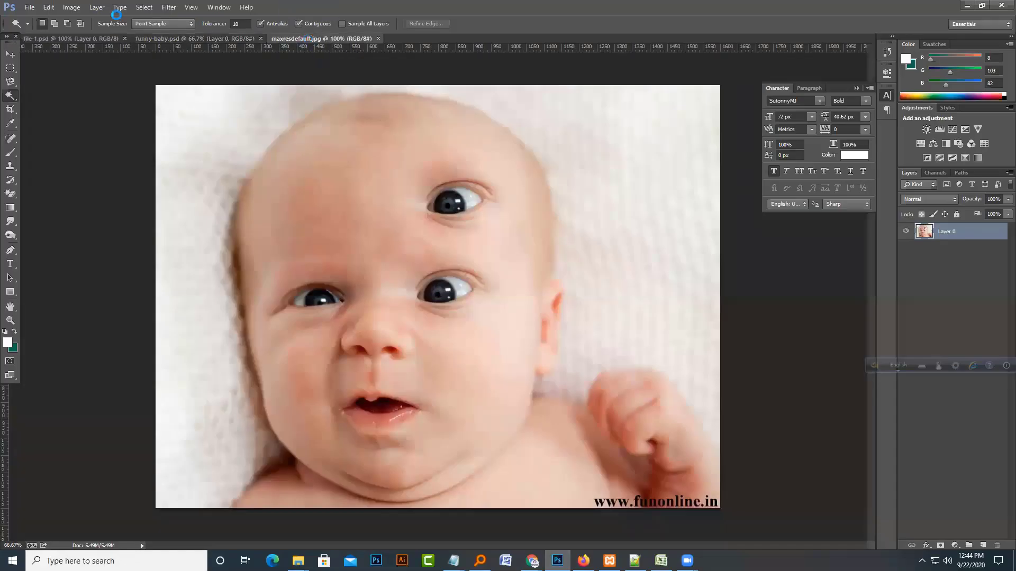
Save the opened cartoon image in Photoshop format as maxresdefault.psd
left_click(30, 7)
left_click(56, 135)
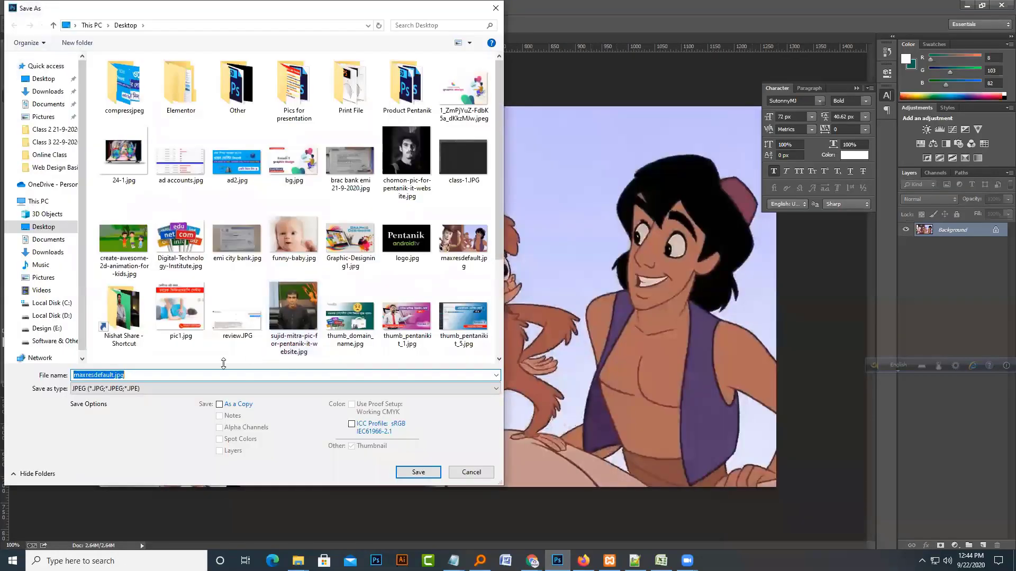
left_click(212, 388)
left_click(181, 399)
key("Return")
key("Return")
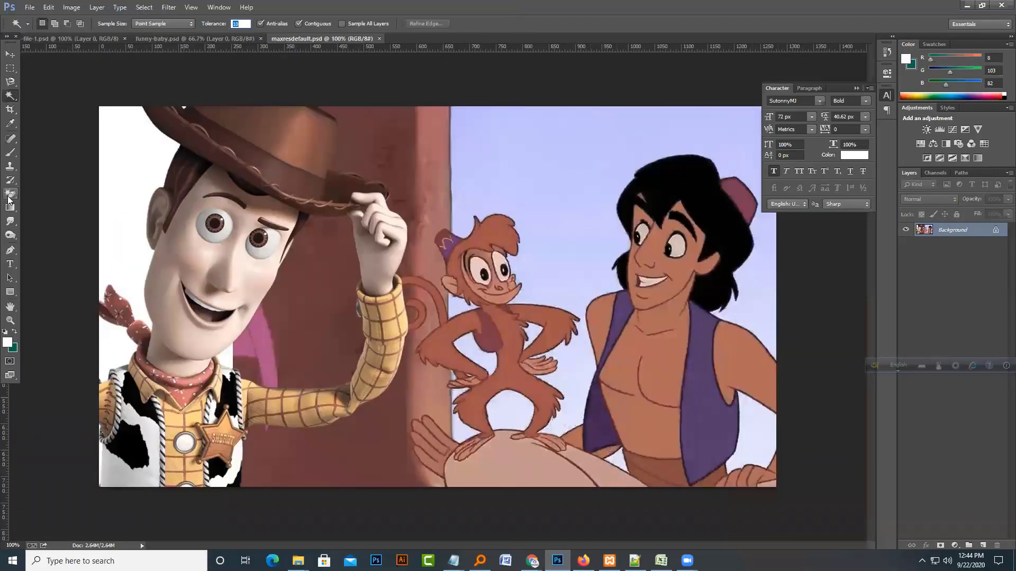
Select Aladdin's black hair with the Magic Wand at tolerance 10 and try a Content-Aware fill on it
left_click(679, 182)
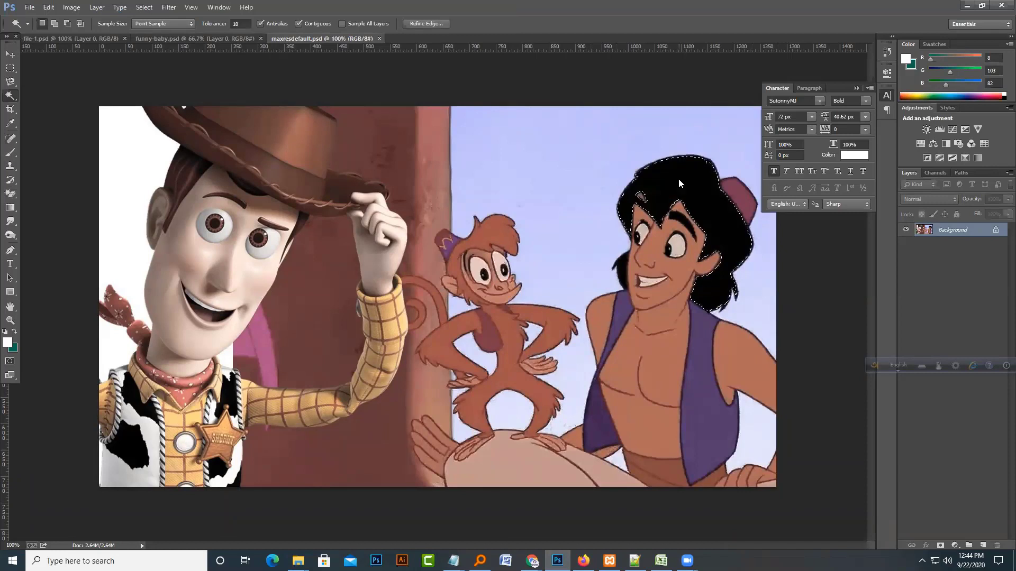
left_click(707, 195)
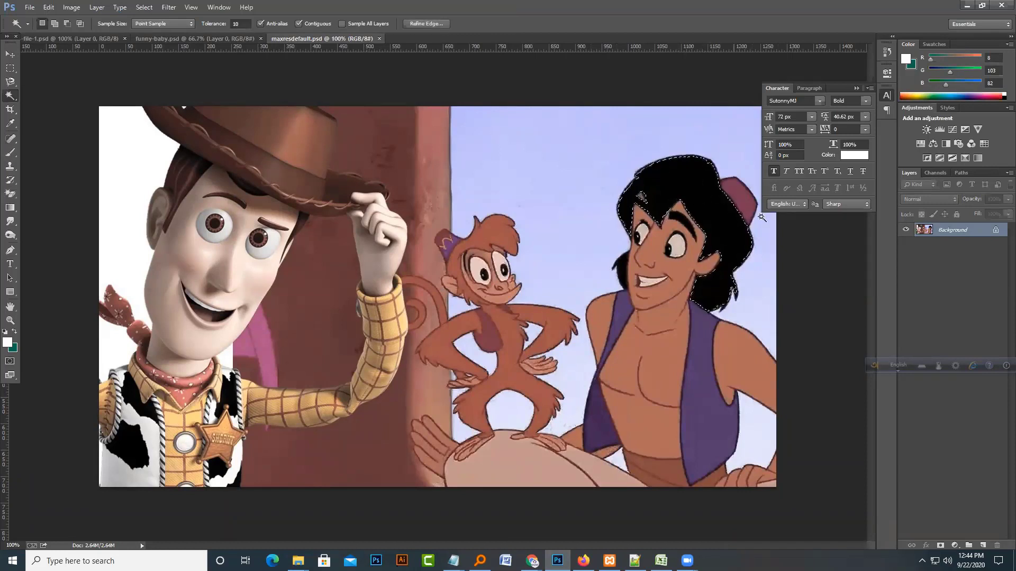
key("shift+F5")
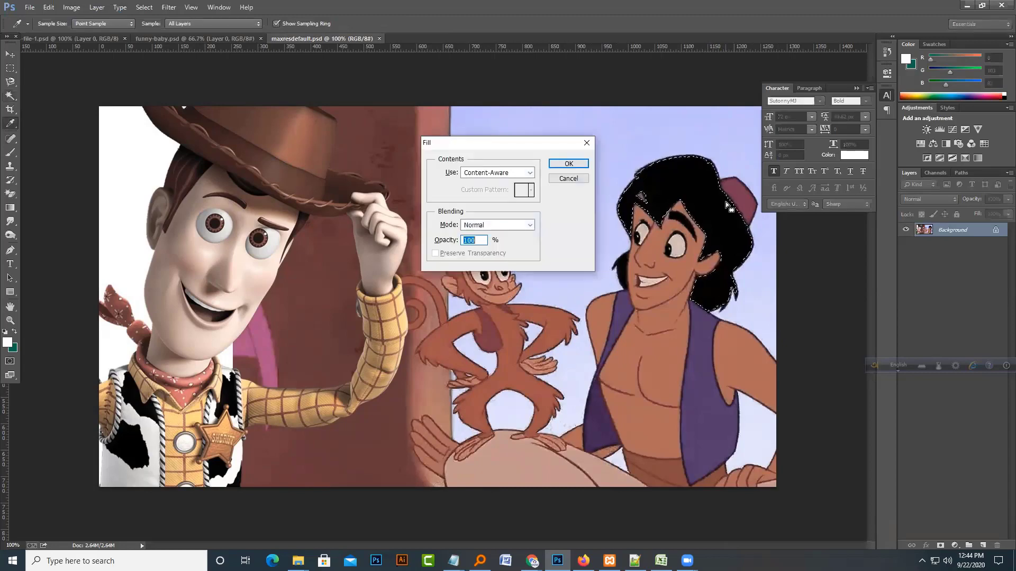
key("Return")
key("ctrl+z")
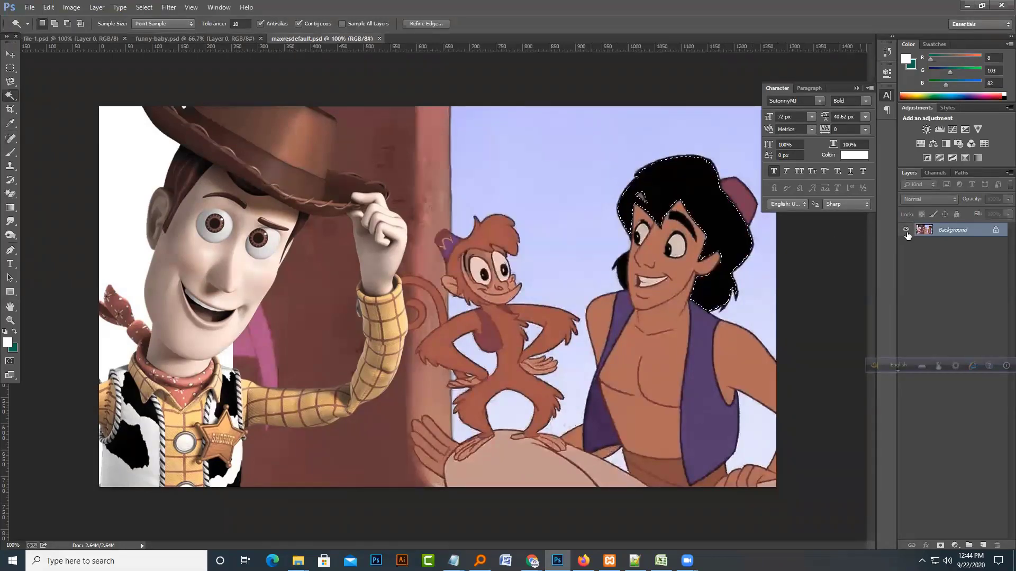
Convert the locked Background into a regular layer named Layer 0
double_click(929, 231)
key("Return")
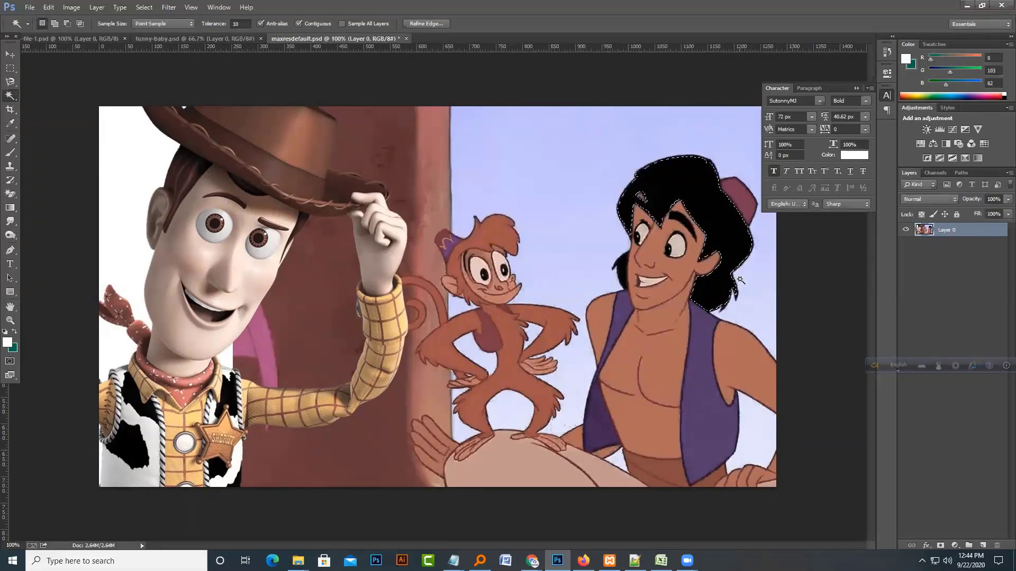
Try deleting the selected hair, undo the deletion and clear the selection
key("Delete")
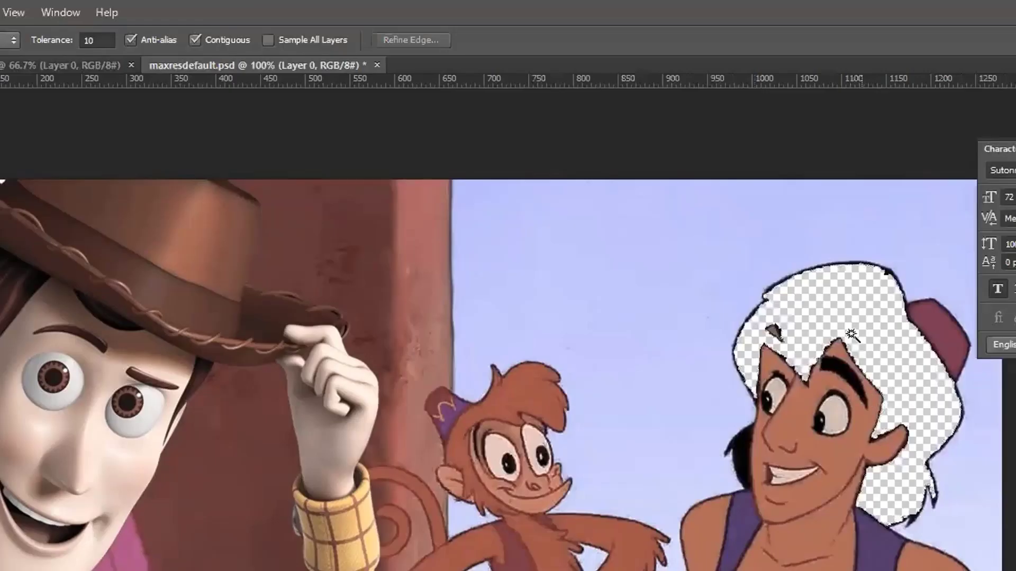
left_click(861, 387)
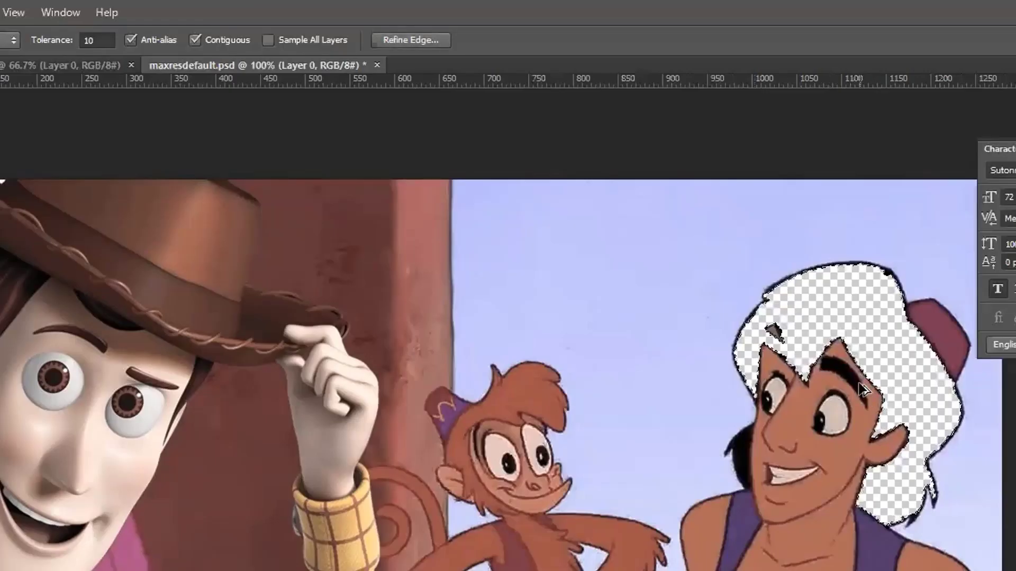
key("alt+BackSpace")
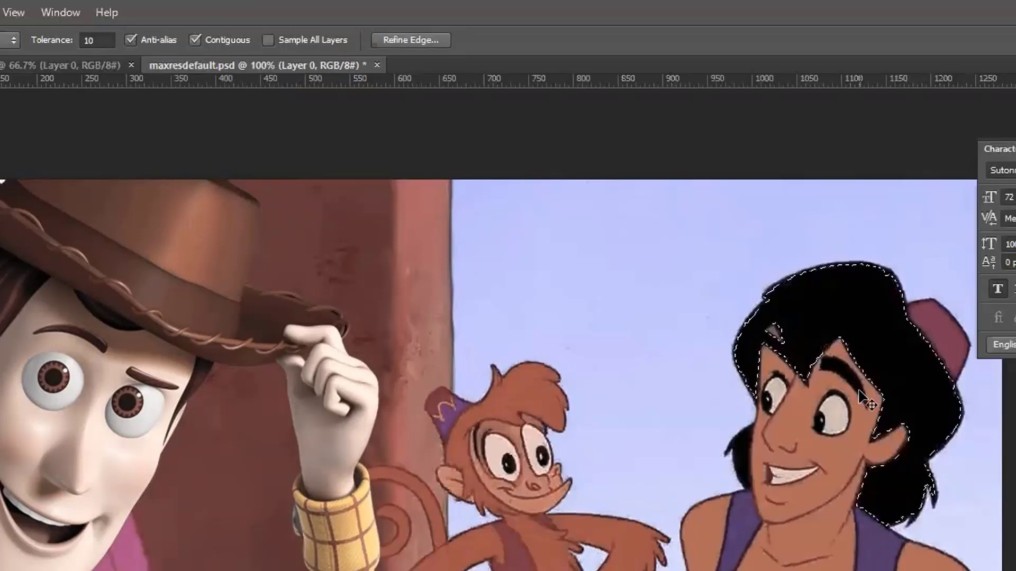
key("ctrl+d")
Test deleting the hair with the Magic Wand tolerance at 20, undo the deletion and deselect
left_click(95, 41)
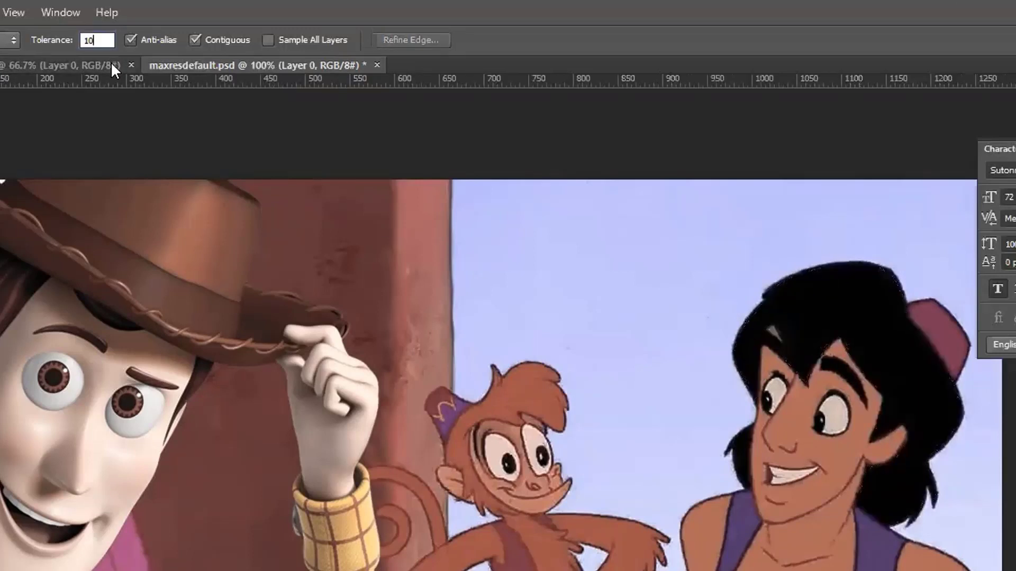
key("BackSpace")
key("BackSpace")
type("20")
left_click(831, 321)
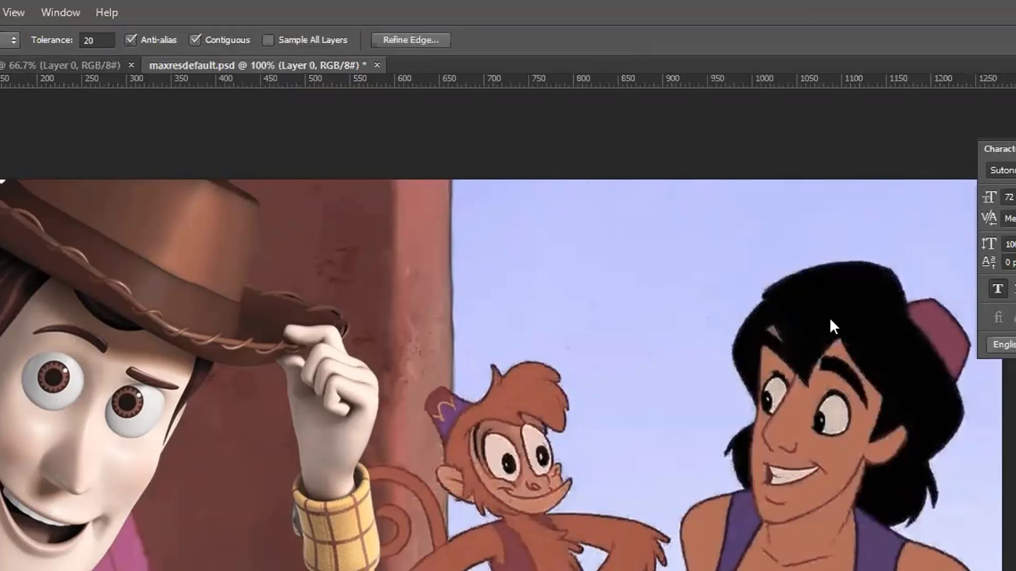
key("Delete")
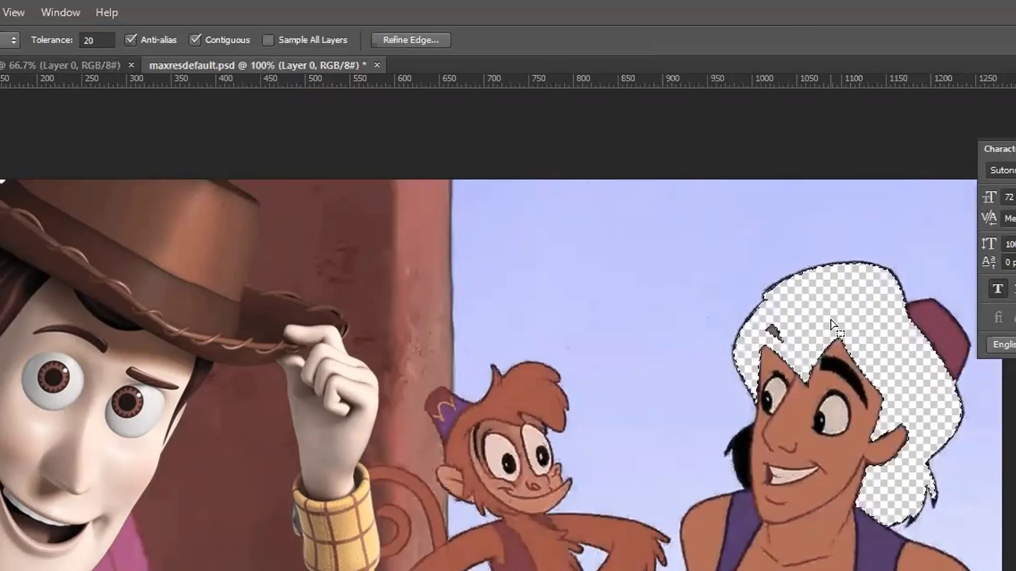
key("ctrl+z")
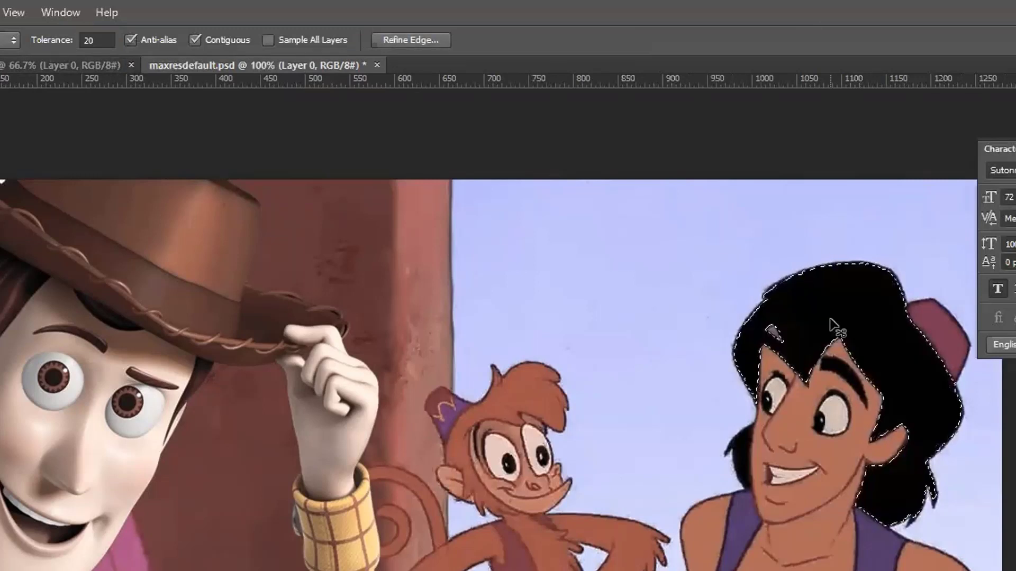
key("ctrl+d")
Test deleting the hair with the Magic Wand tolerance at 50, undo the deletion and deselect
left_click(104, 37)
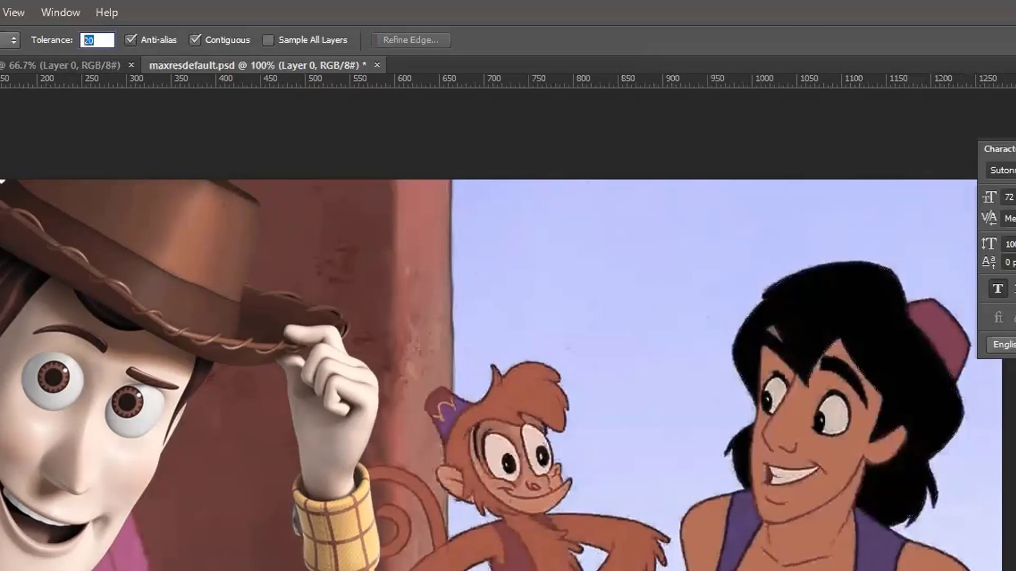
type("50")
left_click(834, 297)
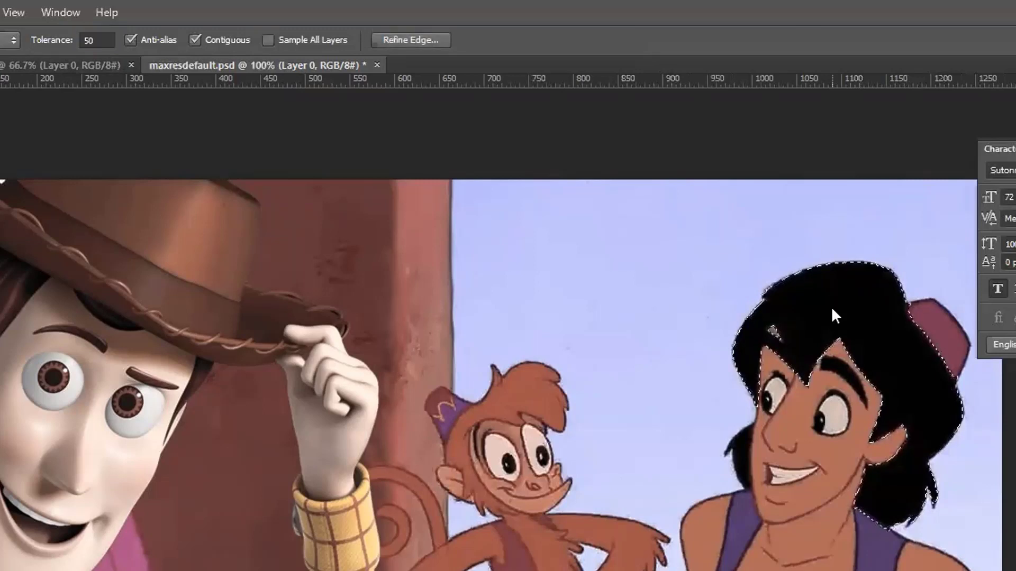
key("Delete")
left_click(837, 412)
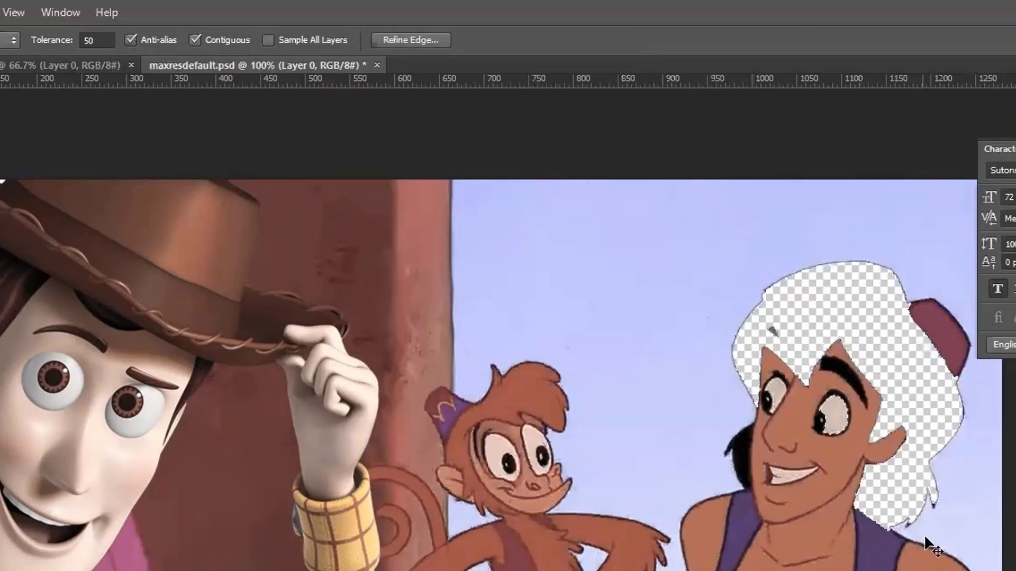
key("ctrl+alt+z")
key("ctrl+alt+z")
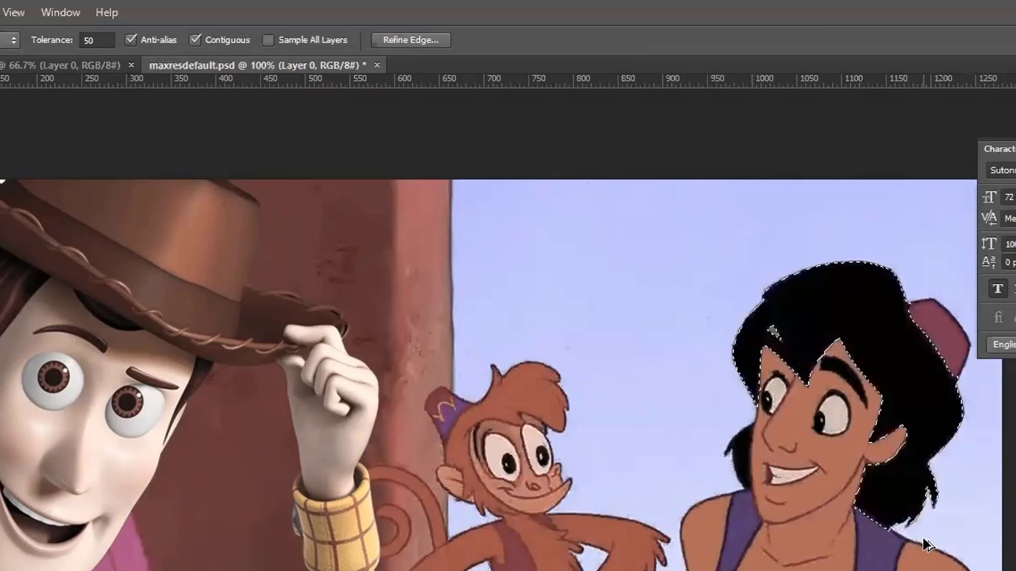
key("ctrl+d")
Select the hair at tolerance 100, inspect the selection edges around the face and vest up close, and deselect
left_click_drag(101, 42, 45, 42)
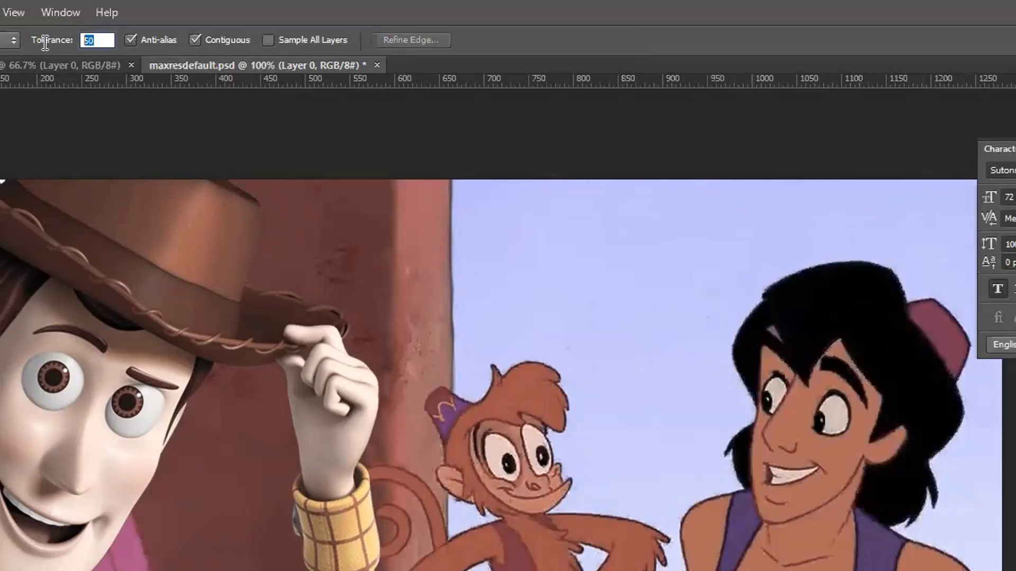
type("1-")
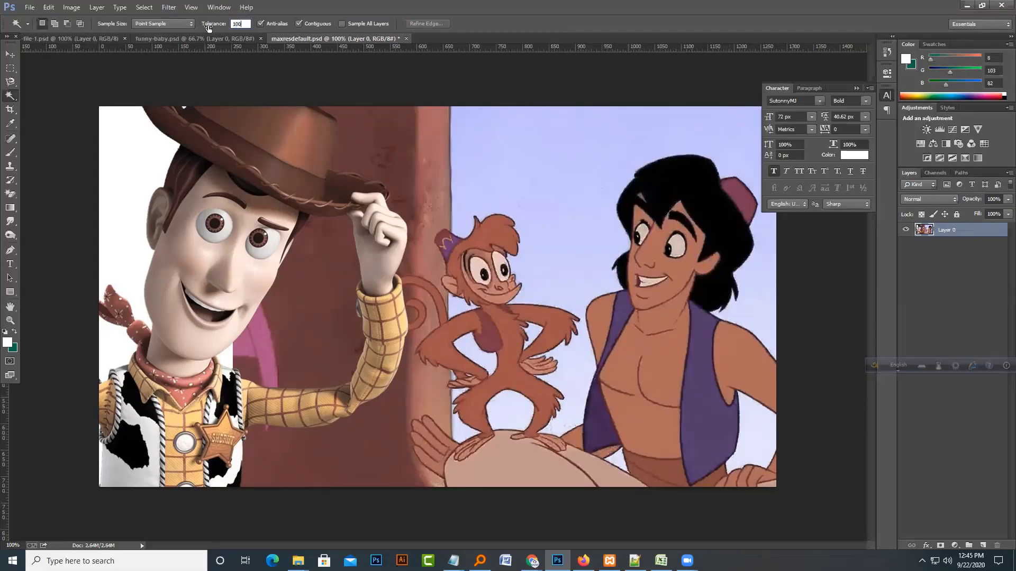
left_click(722, 262)
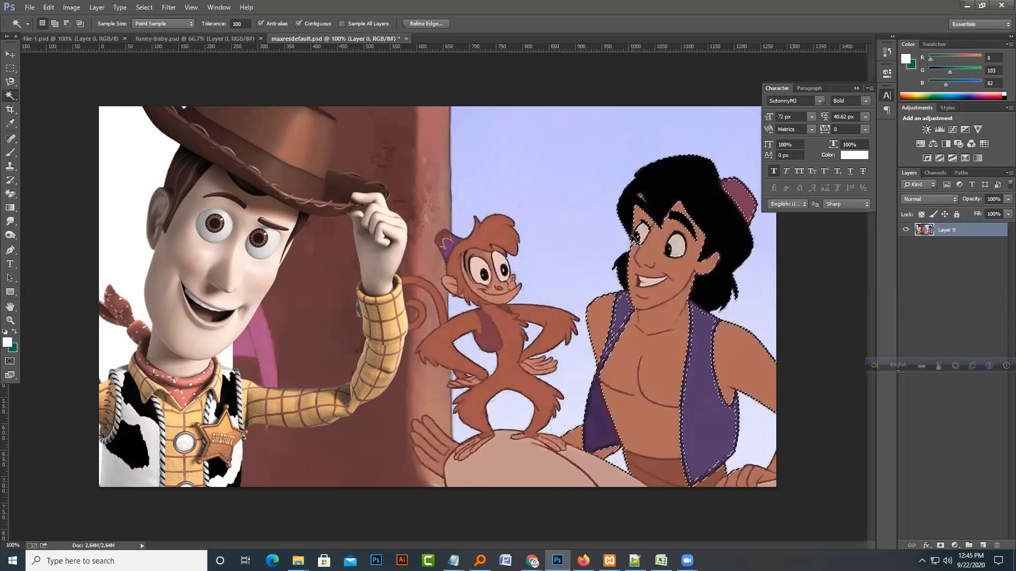
key("ctrl+plus")
key("ctrl+plus")
left_click_drag(633, 236, 177, 318)
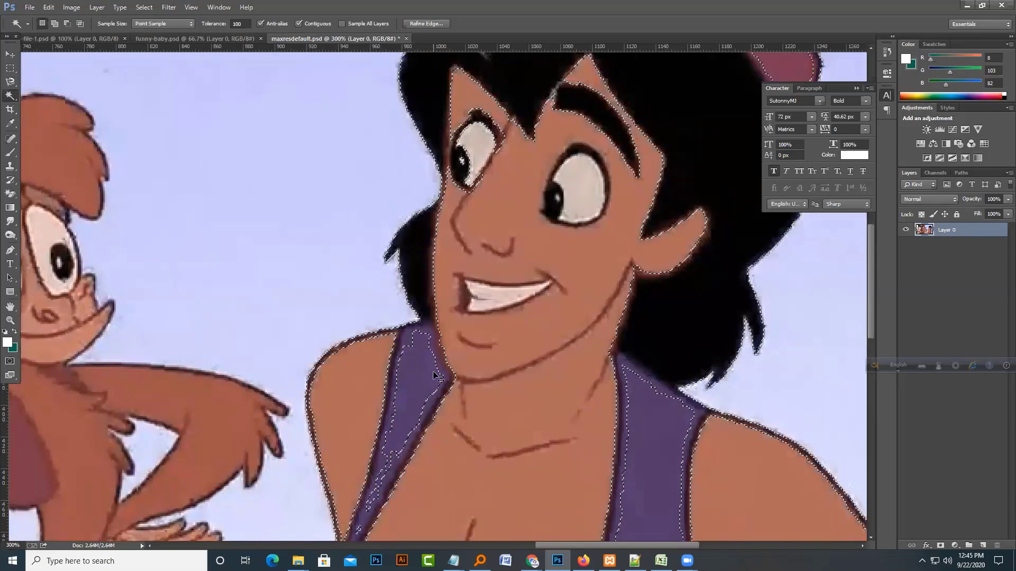
key("ctrl+d")
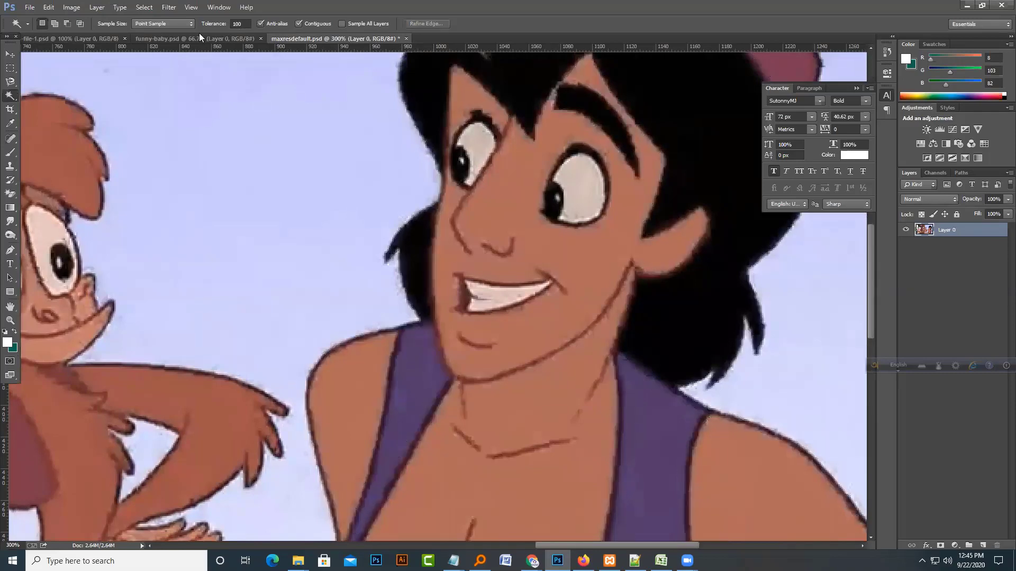
Select the hair again with the Magic Wand tolerance at 80, and once more at 60
double_click(236, 24)
type("80")
left_click(439, 139)
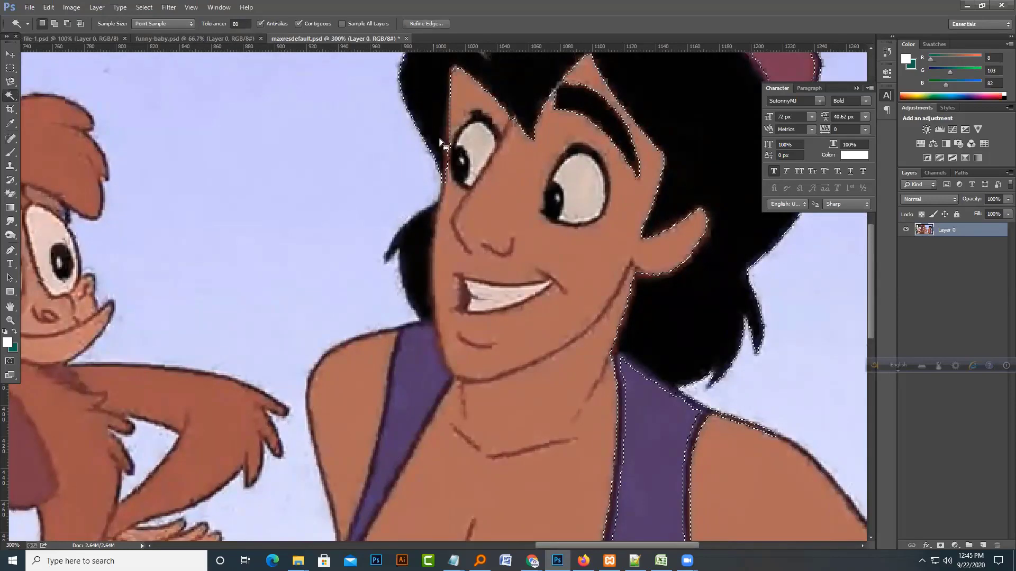
scroll(440, 138, "up", 2)
key("ctrl+minus")
key("ctrl+minus")
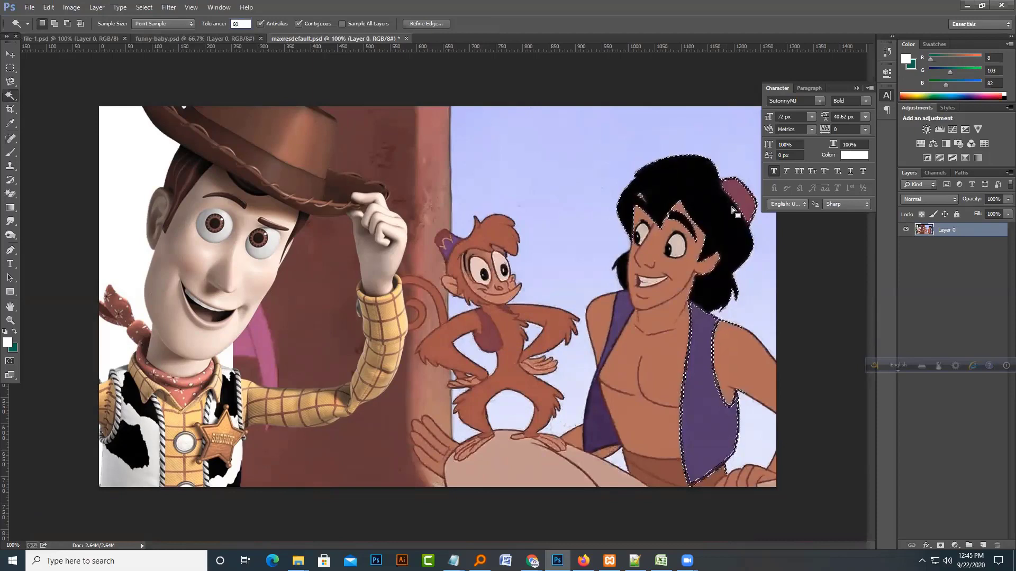
left_click(668, 180)
left_click(668, 179)
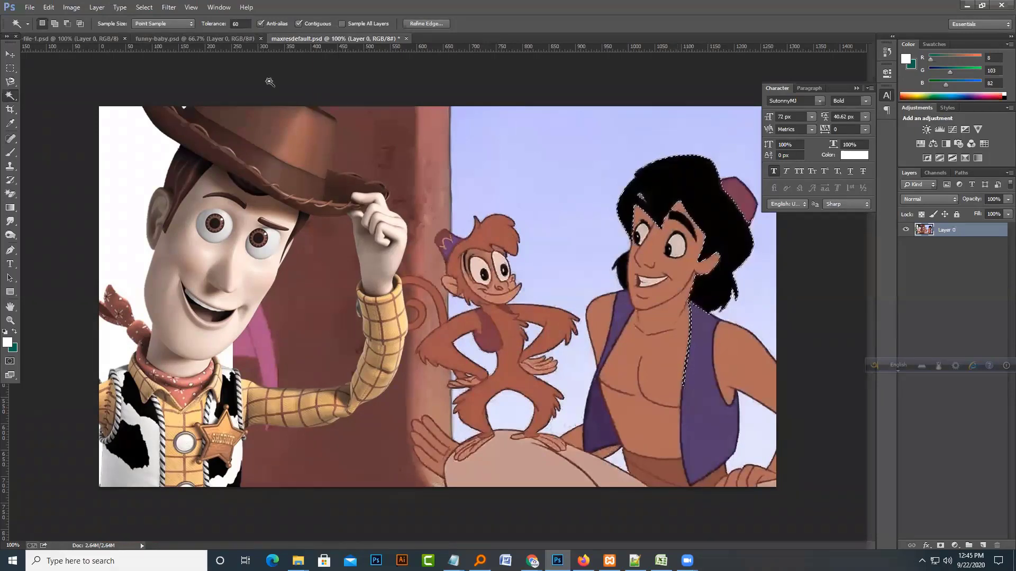
Select Aladdin's hair with the Magic Wand at tolerance 55, test deleting it and undo the deletion
left_click_drag(241, 24, 222, 27)
type("55")
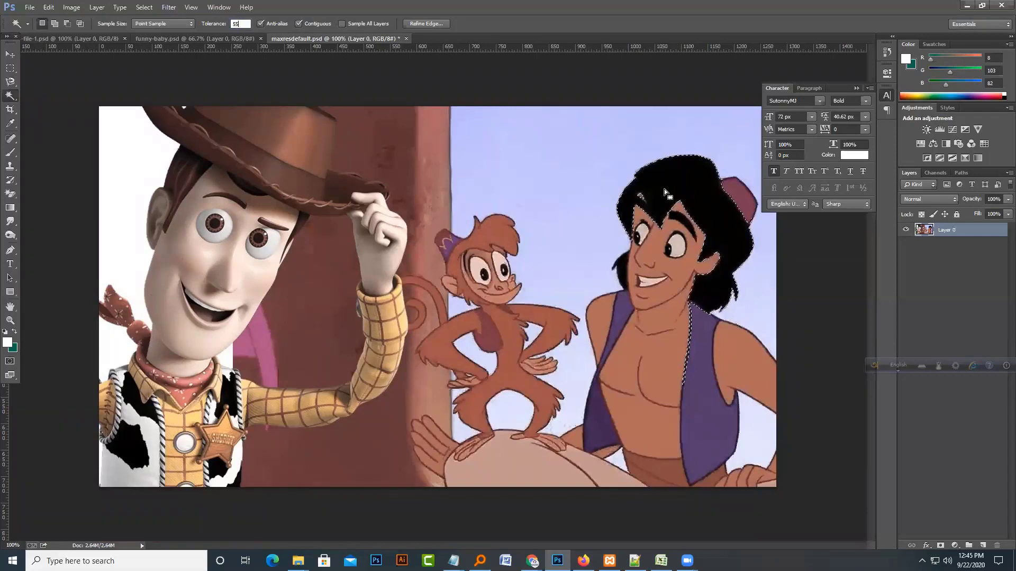
left_click(665, 182)
key("Delete")
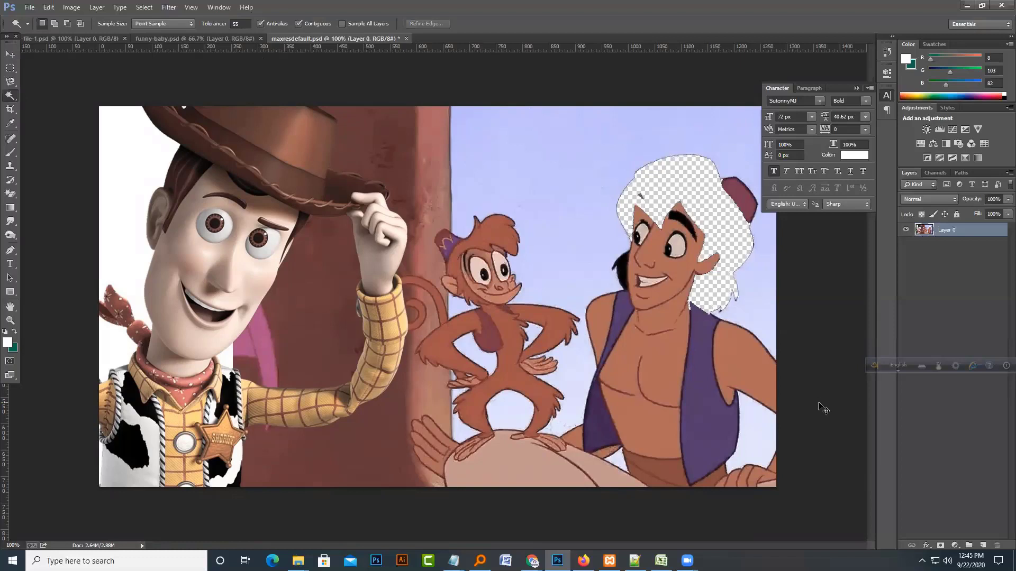
key("ctrl+z")
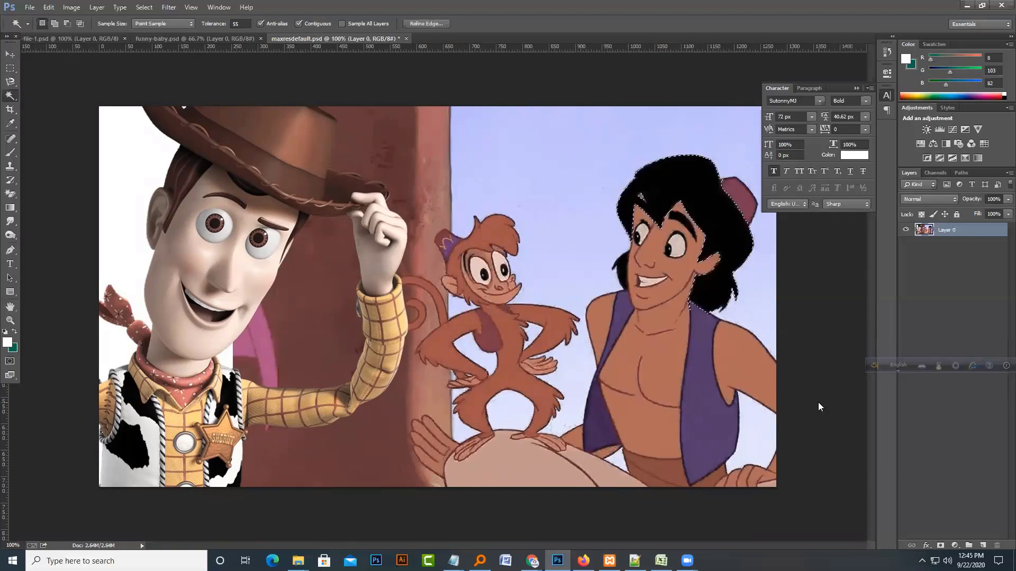
Fill the selected hair with the teal background colour, deselect it and save the document with Maximize Compatibility on
key("ctrl+BackSpace")
key("alt+BackSpace")
key("ctrl+z")
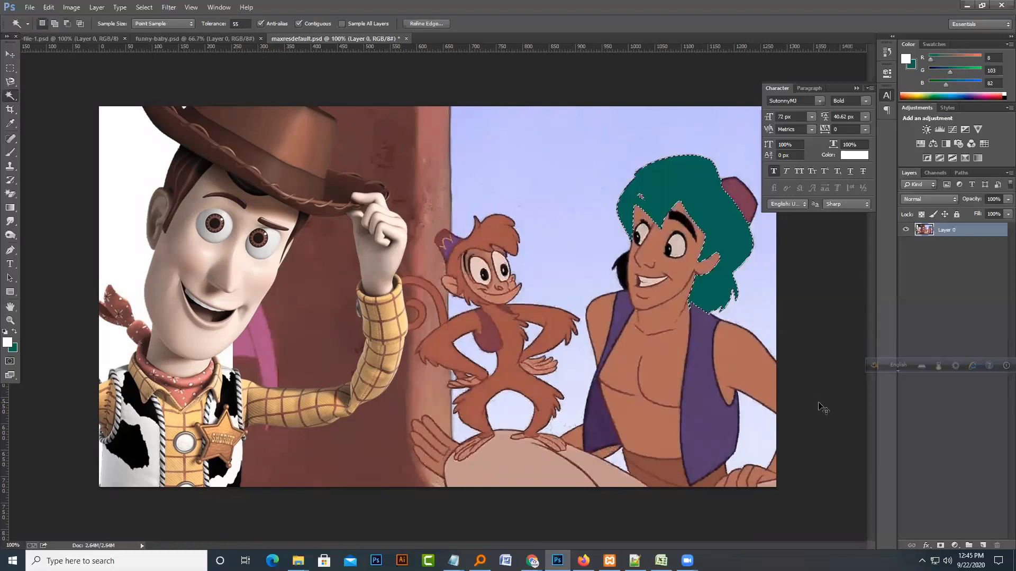
key("ctrl+d")
key("ctrl+s")
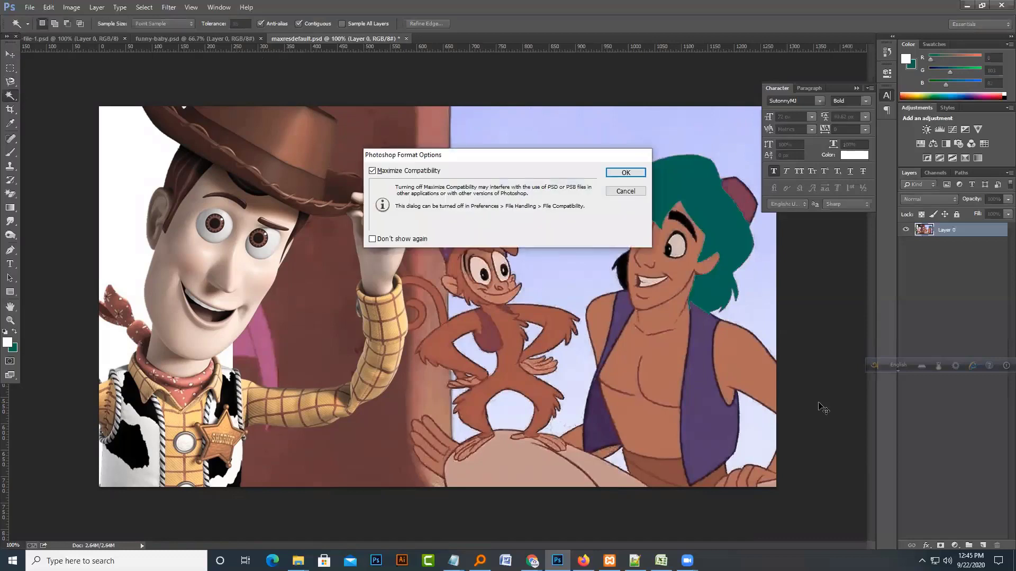
key("Return")
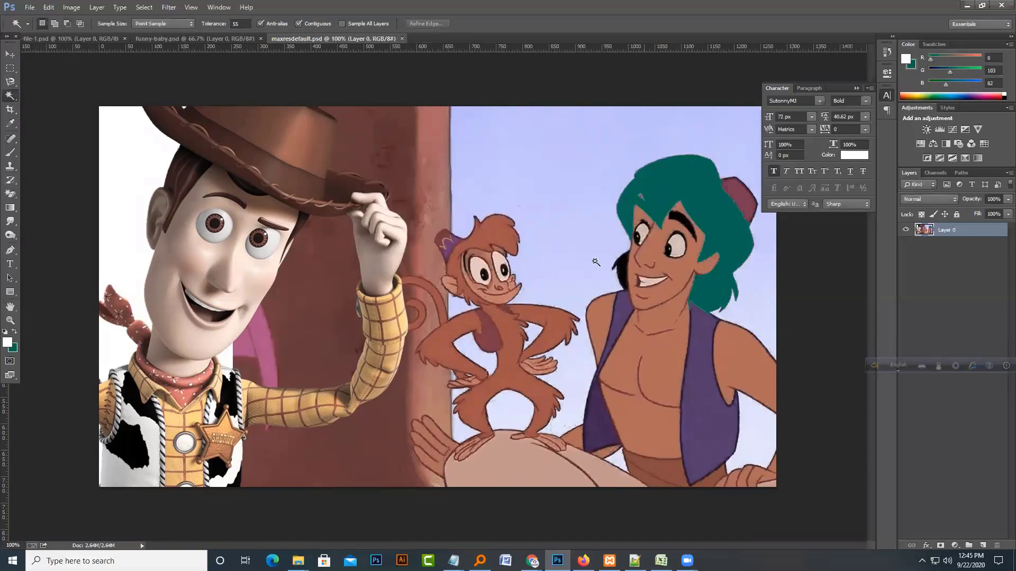
Fill the remaining black lock of hair beside the face with the same teal, deselect and save
left_click(645, 336)
key("ctrl+BackSpace")
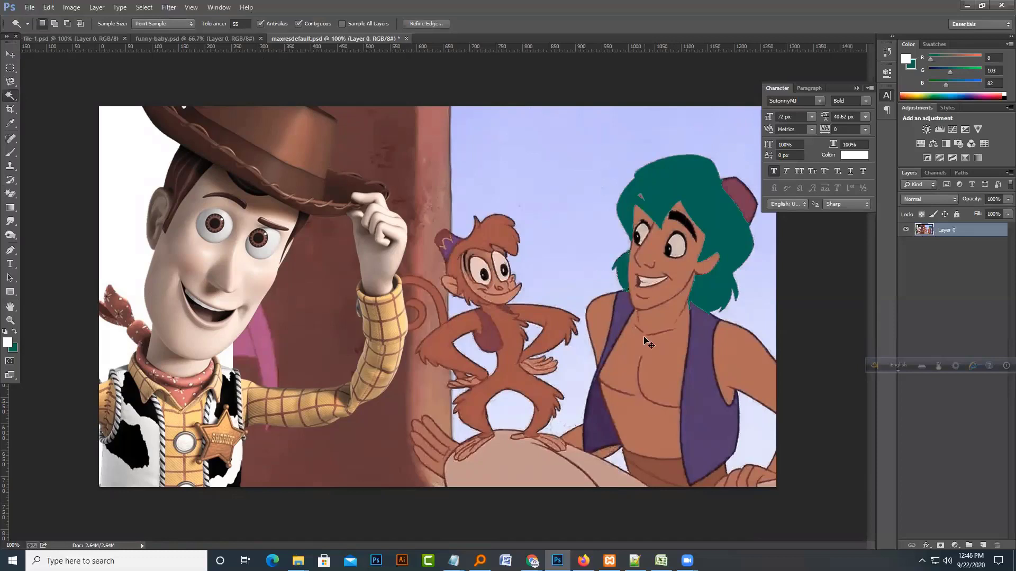
key("ctrl+d")
key("ctrl+s")
Select both purple panels of Aladdin's vest in turn, fill each with the white foreground colour and deselect
left_click(690, 381)
key("alt+BackSpace")
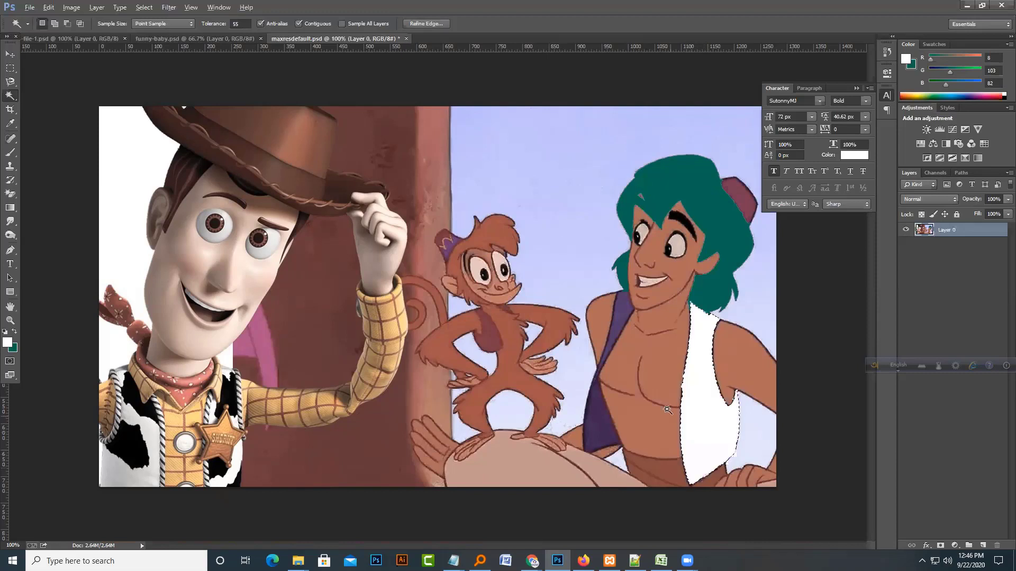
left_click(618, 323)
key("alt+BackSpace")
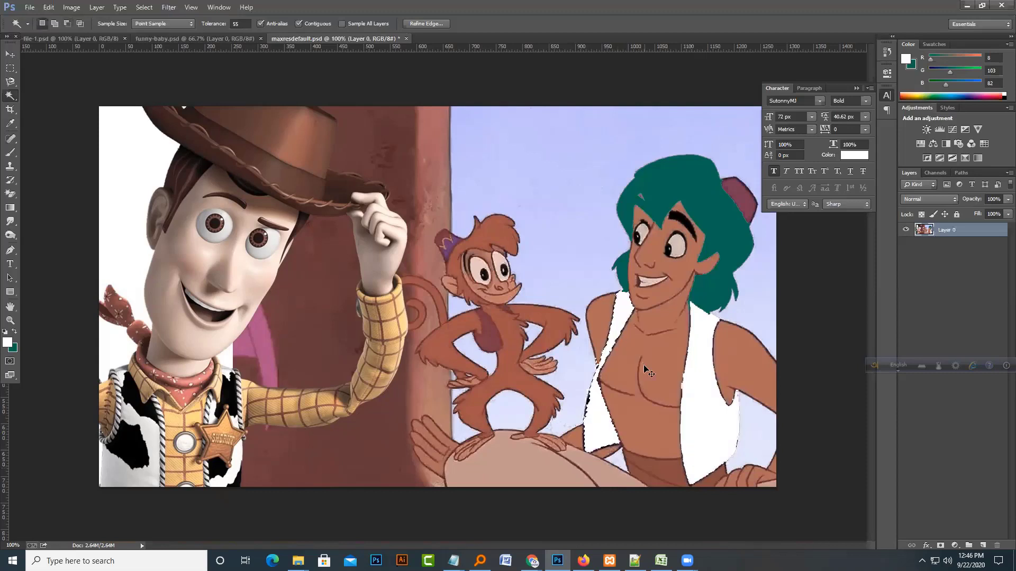
key("ctrl+d")
Try selecting areas of the cowboy's brown hat with the Magic Wand at tolerance 55, and clear the selections
key("ctrl+plus")
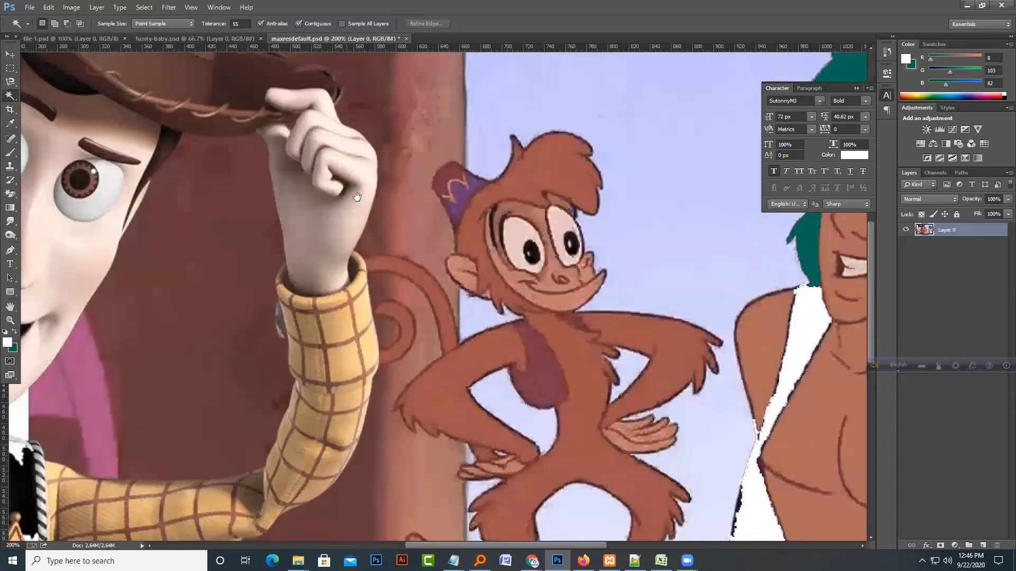
left_click_drag(353, 191, 687, 434)
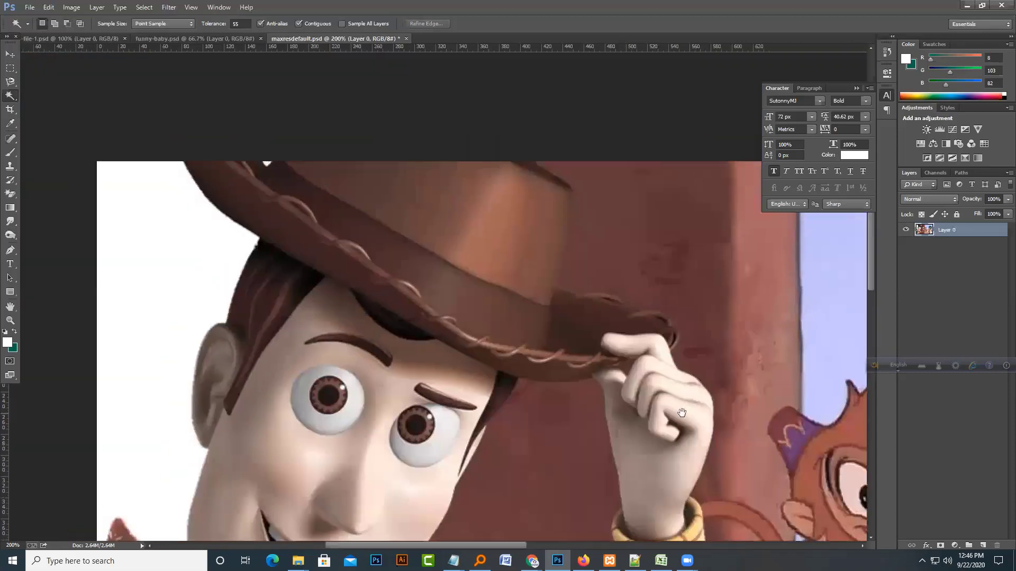
left_click(486, 232)
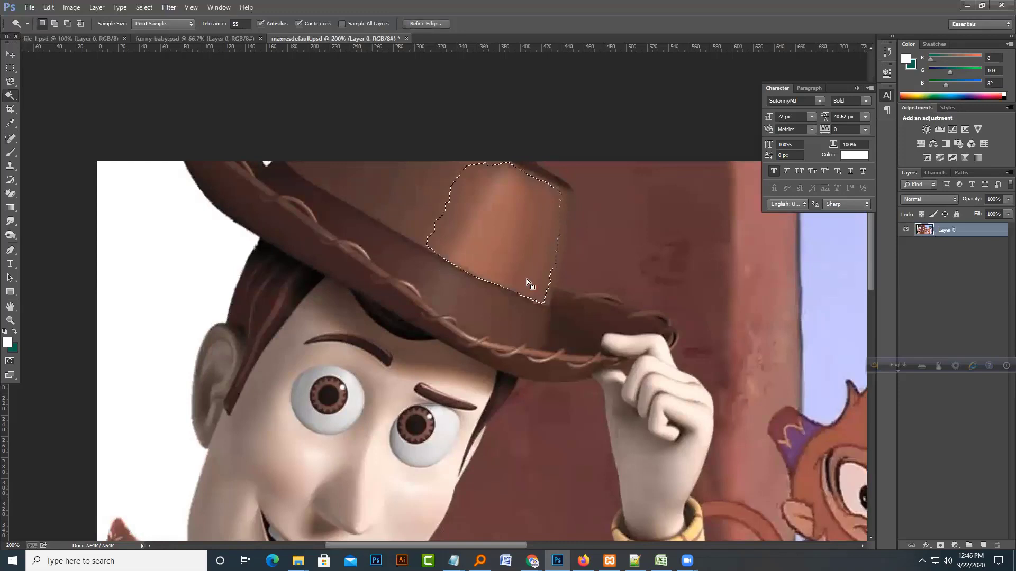
left_click(402, 228)
key("ctrl+d")
scroll(397, 326, "down", 1)
scroll(397, 333, "up", 2)
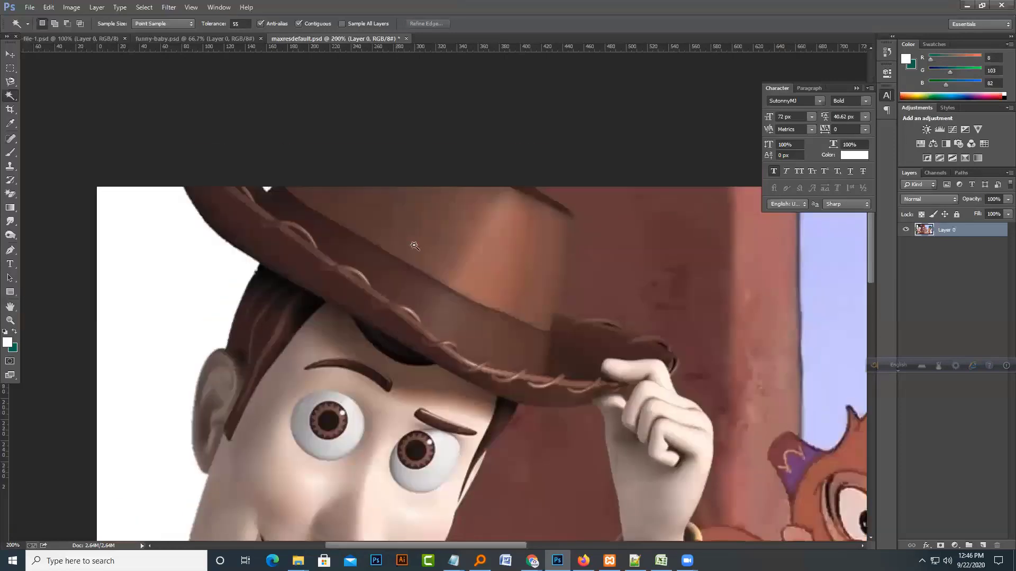
left_click(414, 246)
key("ctrl+d")
scroll(493, 295, "down", 5)
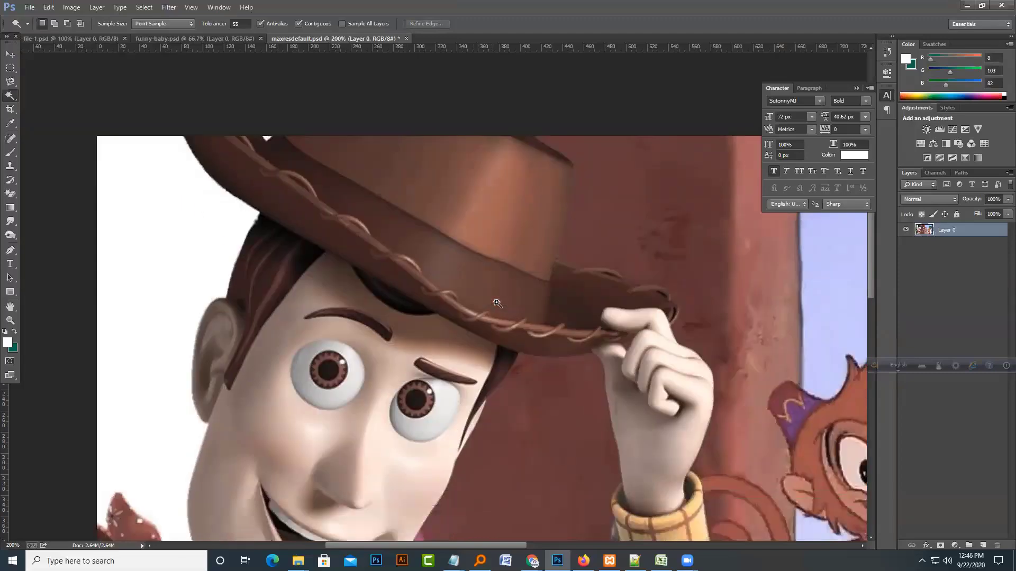
scroll(495, 309, "up", 2)
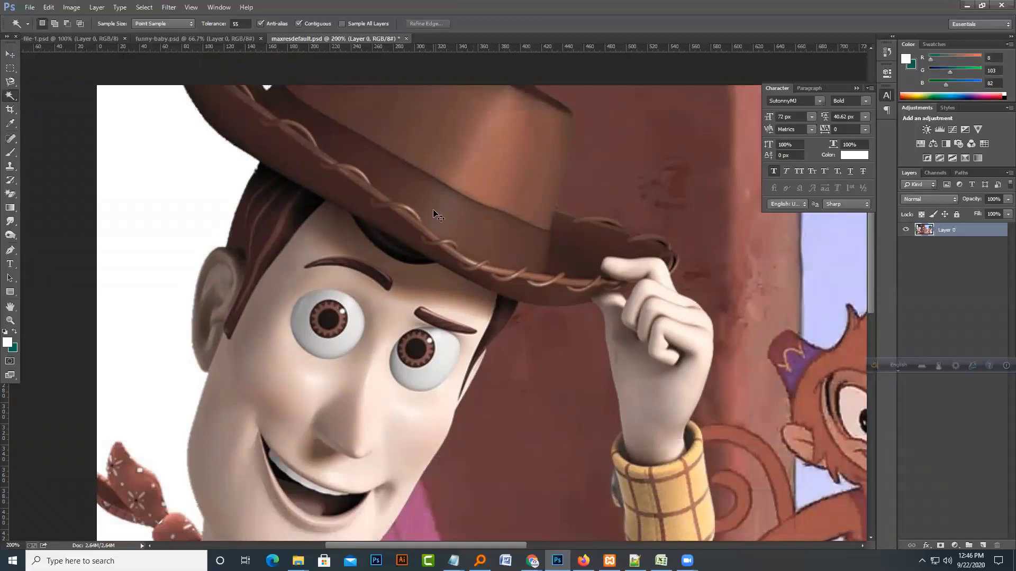
key("ctrl+minus")
key("ctrl+minus")
key("ctrl+minus")
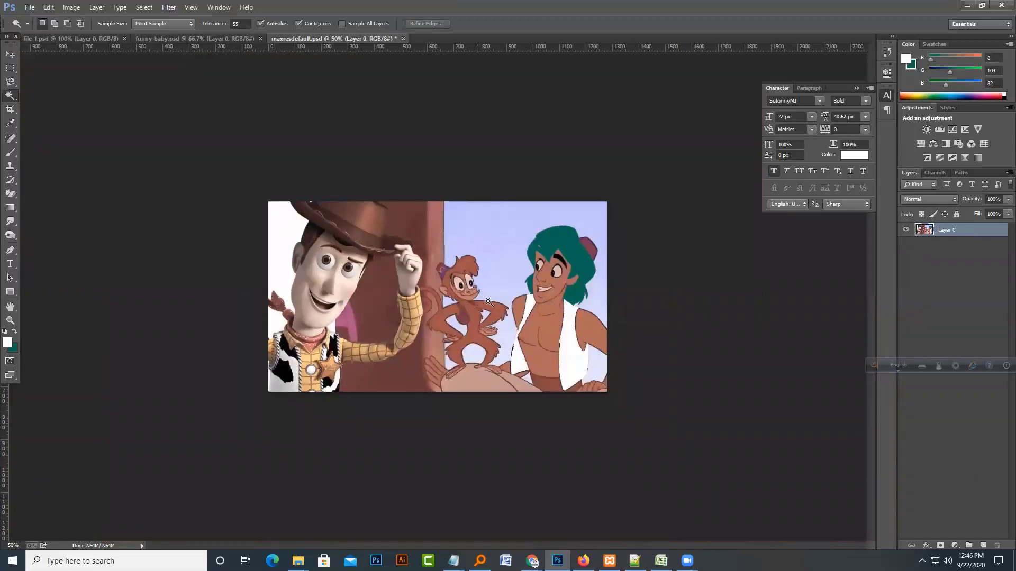
Try selecting the monkey's body with the Magic Wand at tolerance 55, and deselect it
right_click(10, 96)
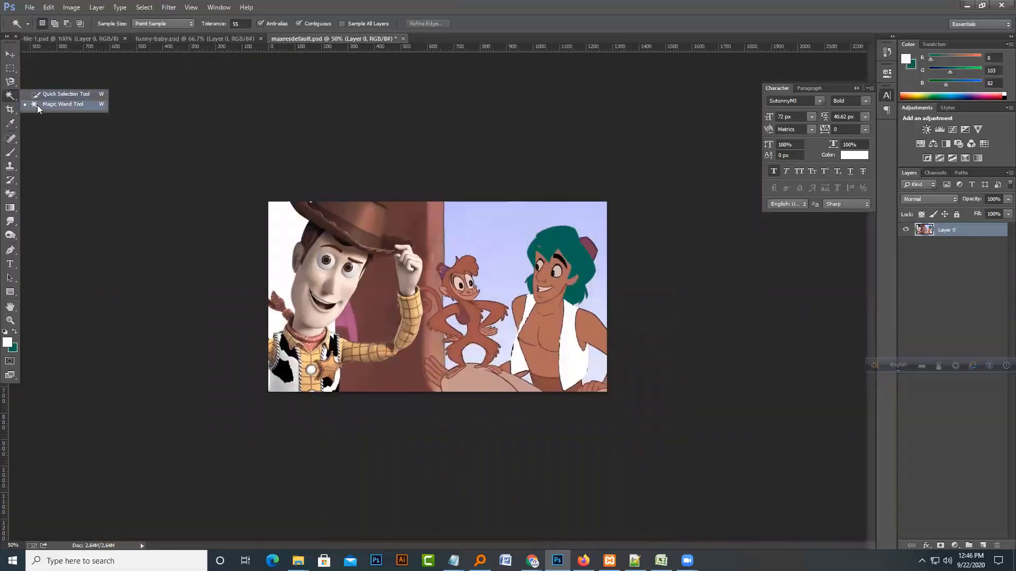
left_click(37, 104)
left_click(464, 318)
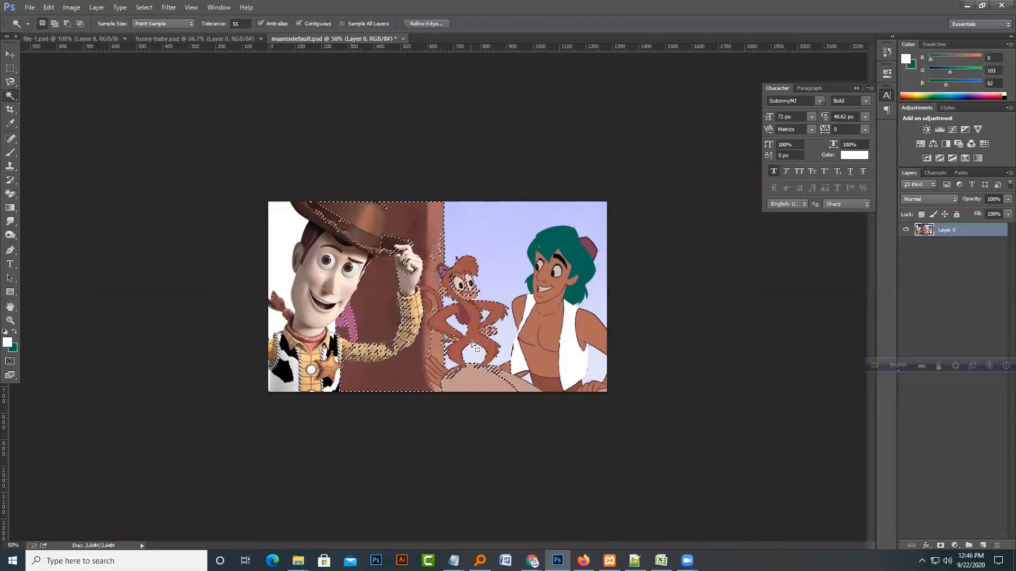
key("ctrl+d")
Set the Magic Wand tolerance to 40, test a selection on the monkey's body and deselect it
double_click(244, 24)
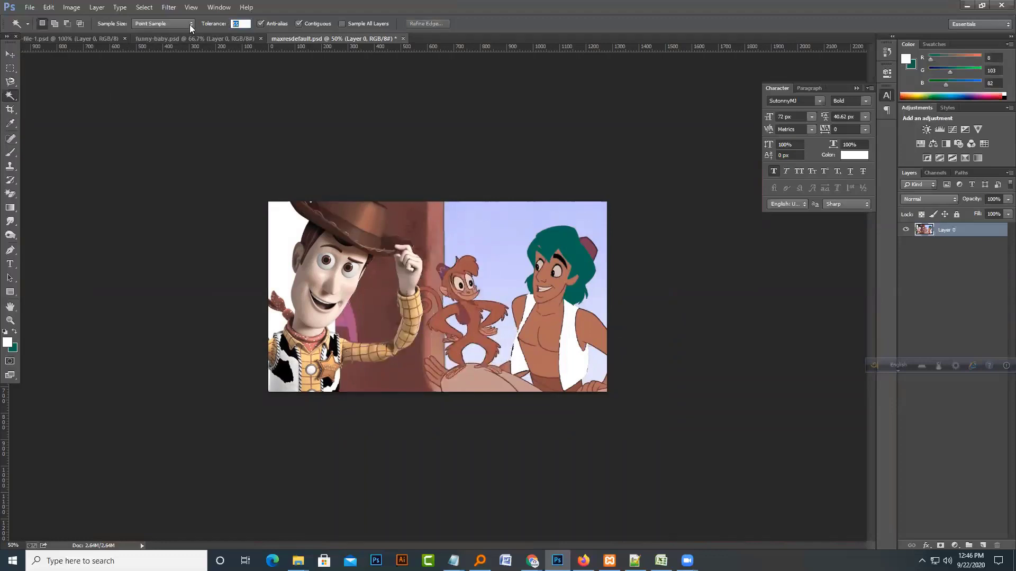
type("40")
left_click(462, 314)
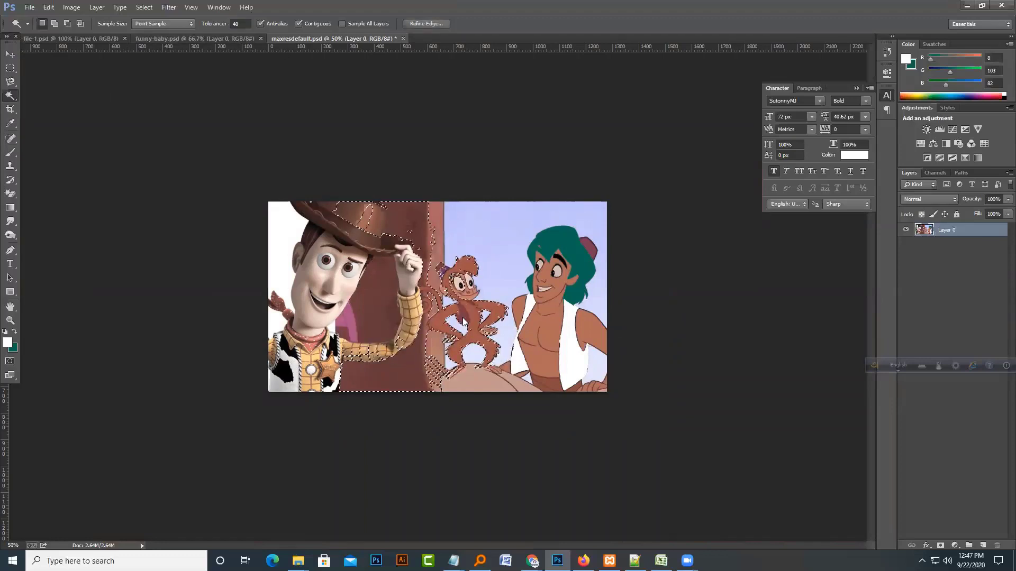
key("ctrl+d")
Lower the Magic Wand tolerance to 30, test the selection on the monkey's body again and deselect it
double_click(247, 24)
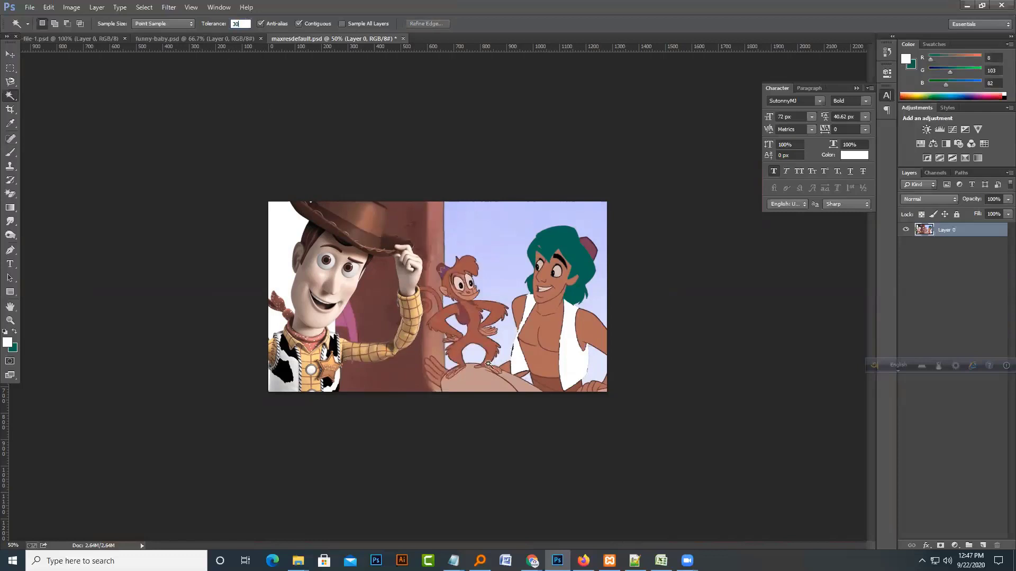
type("30")
left_click(467, 321)
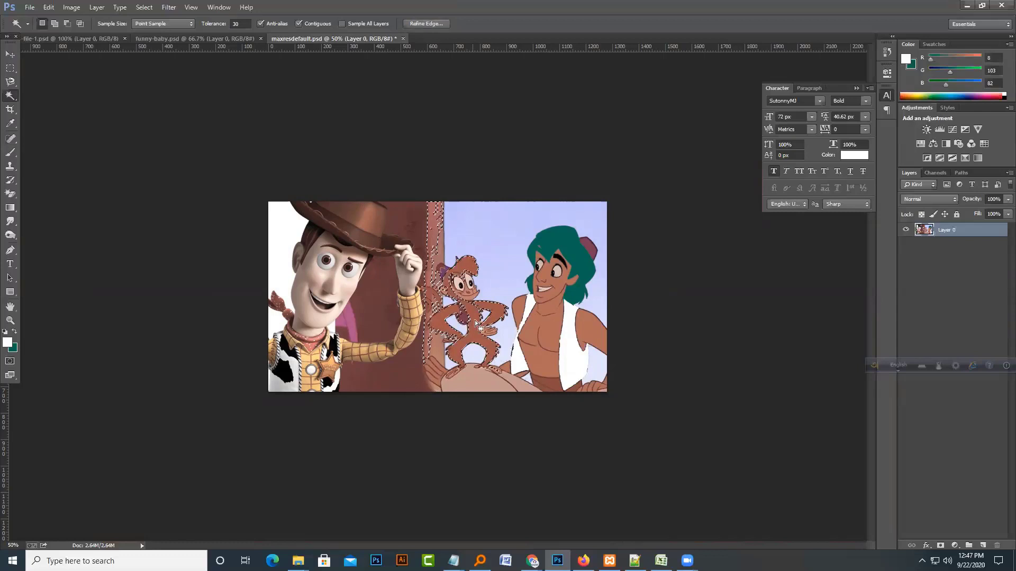
key("ctrl+d")
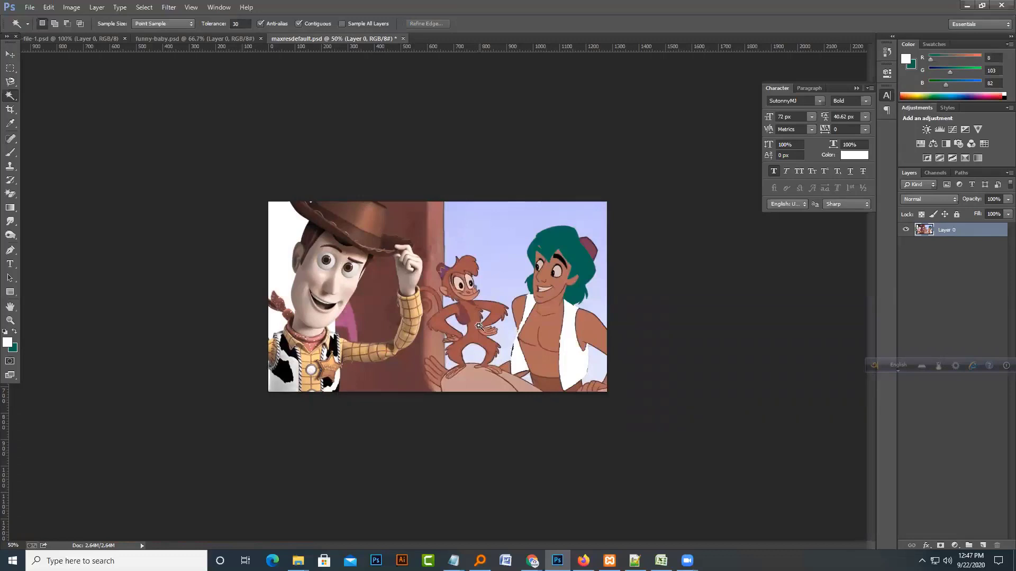
Try Magic Wand selections on small areas of the monkey's face and beside its foot
left_click(458, 282)
key("ctrl+d")
left_click(459, 282)
left_click(497, 372)
Erase both white panels of Aladdin's vest to transparency with the Magic Eraser
left_click(16, 197)
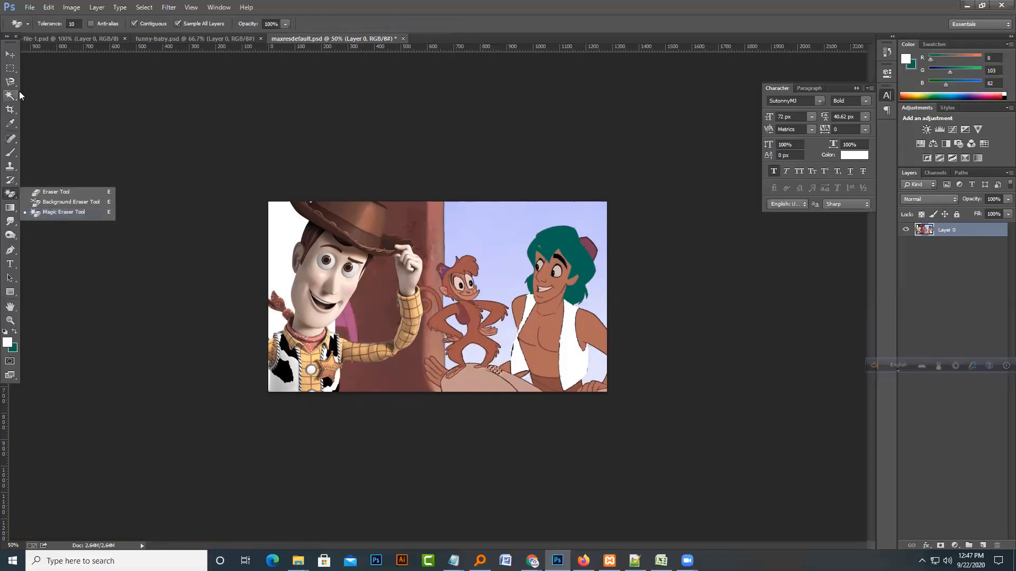
left_click(8, 109)
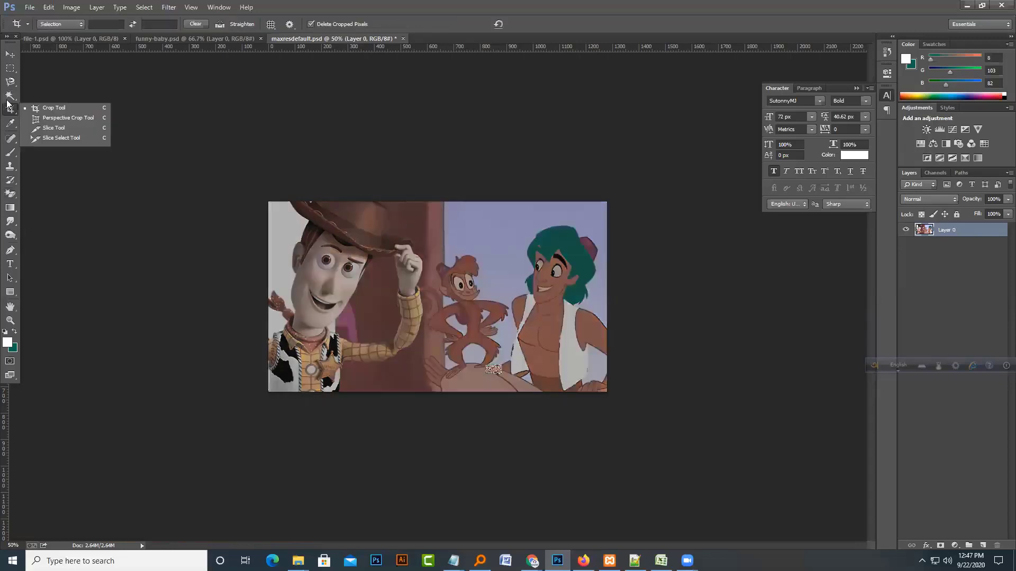
left_click(9, 98)
left_click(10, 194)
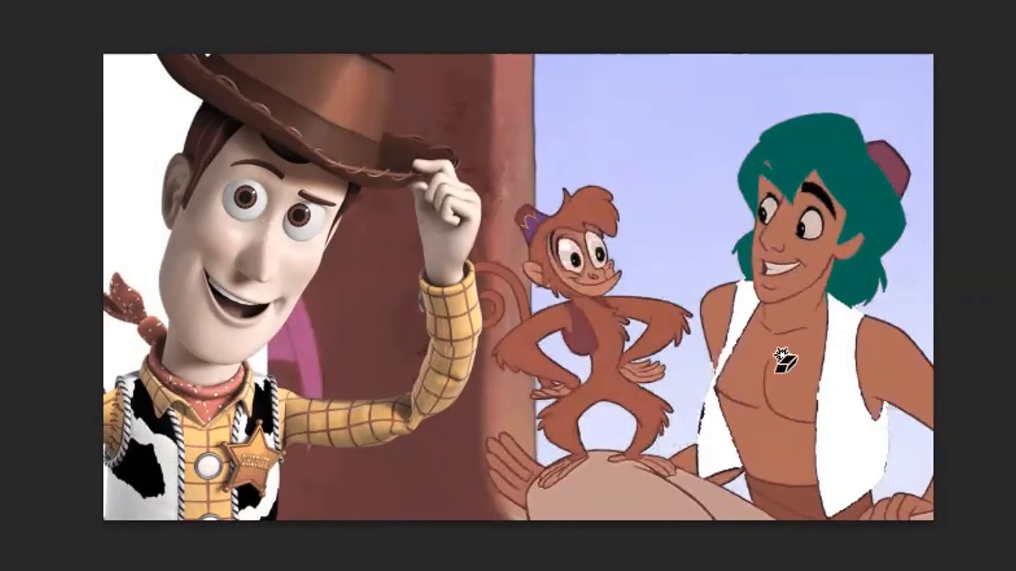
left_click(852, 366)
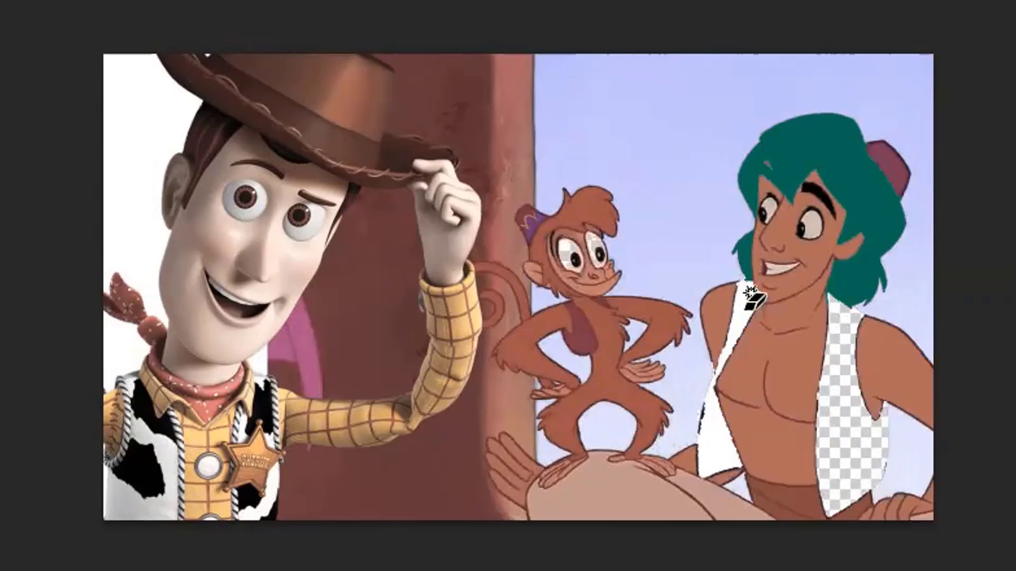
left_click(750, 446)
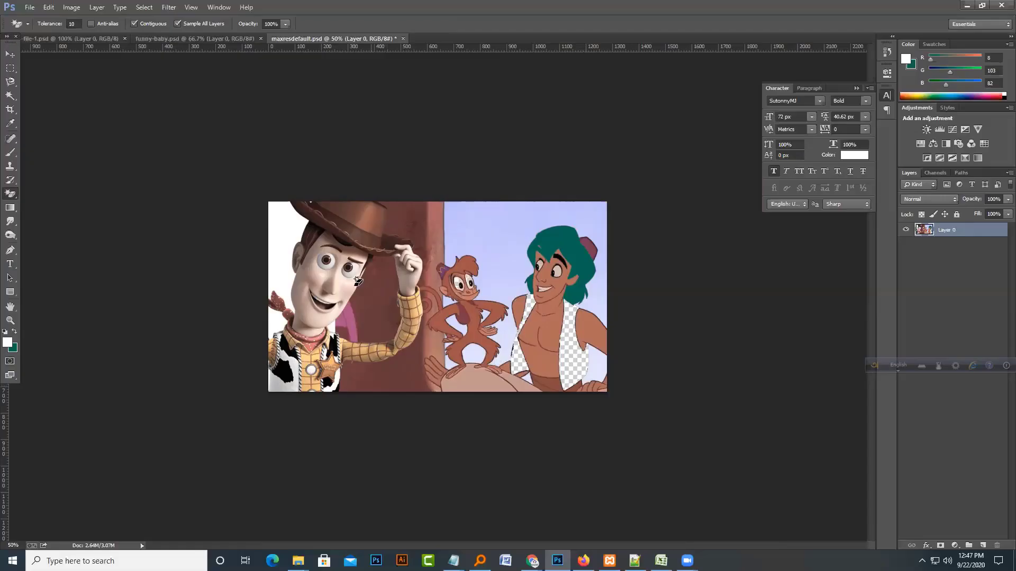
Undo the erasing of the vest panels, activate the Move tool and save the document
left_click(11, 55)
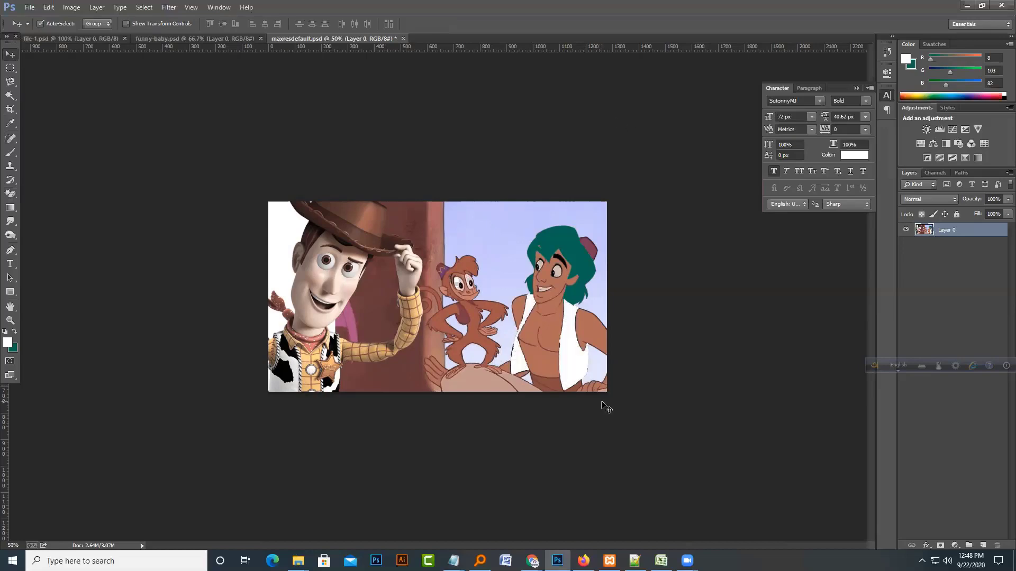
key("ctrl+s")
Switch to Chrome and search Google Images for "grameenphone logo" in a new tab
left_click(532, 561)
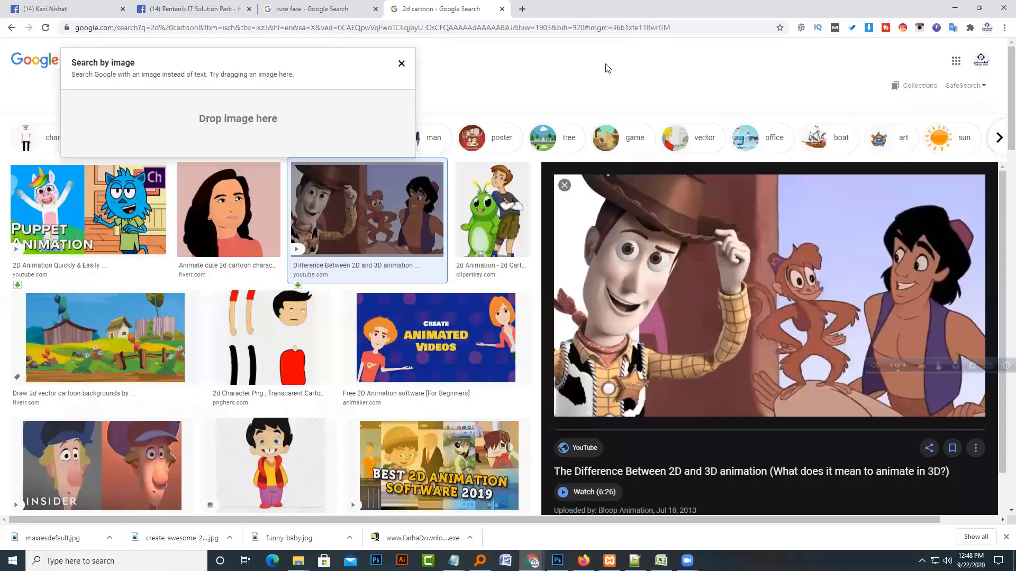
left_click(522, 9)
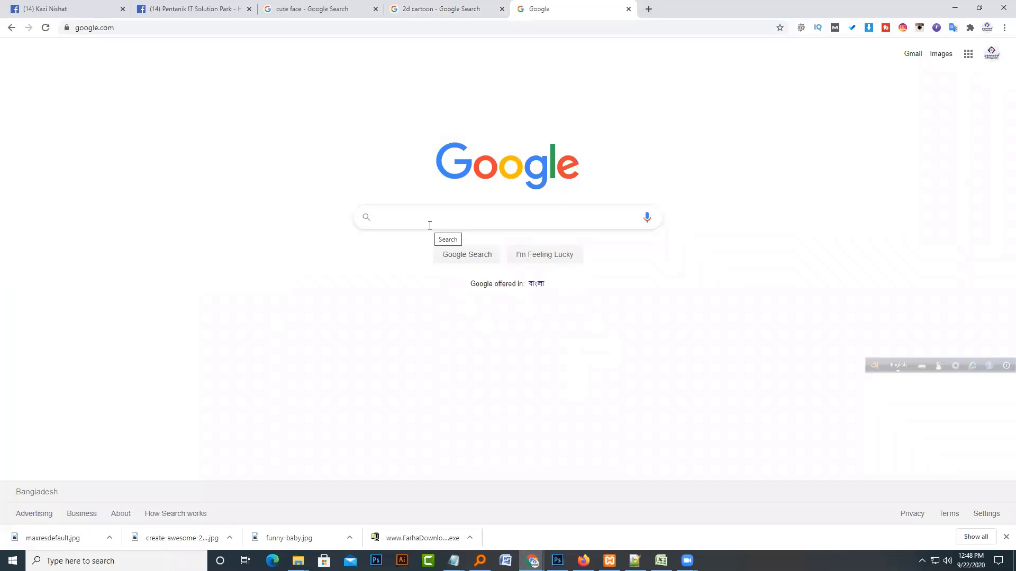
type("grap")
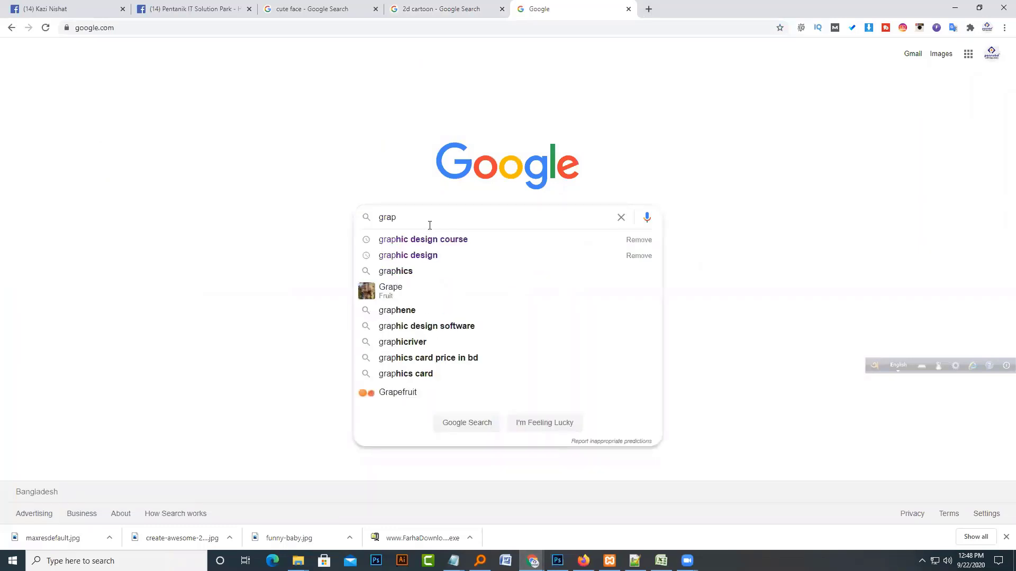
key("BackSpace")
type("meenphone l")
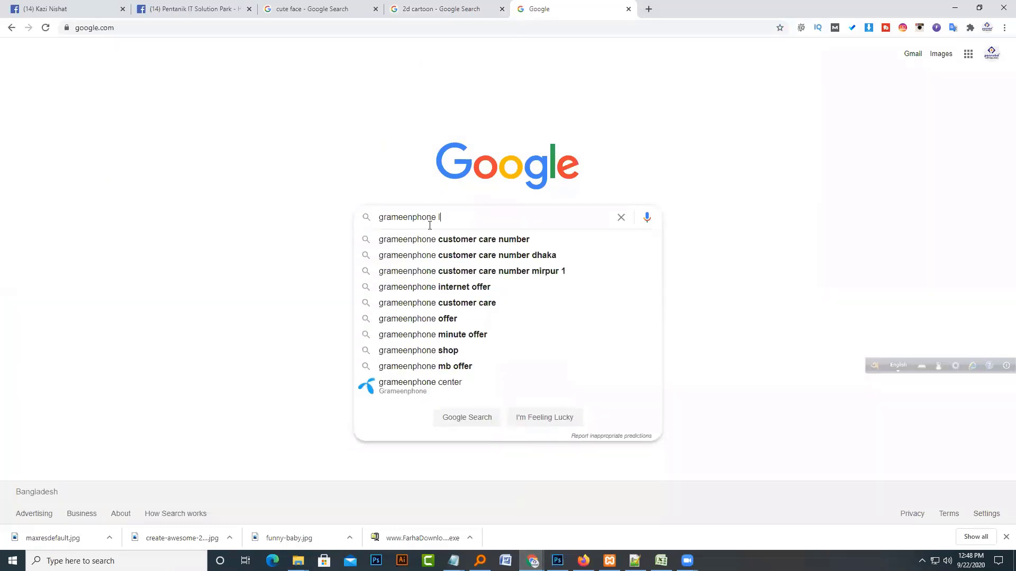
type("ogo")
key("Return")
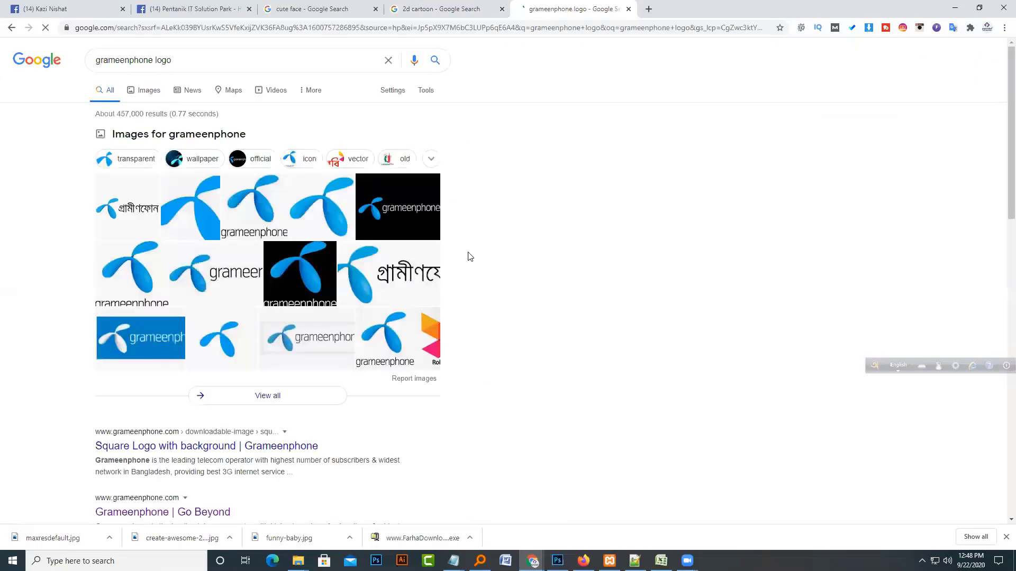
left_click(143, 90)
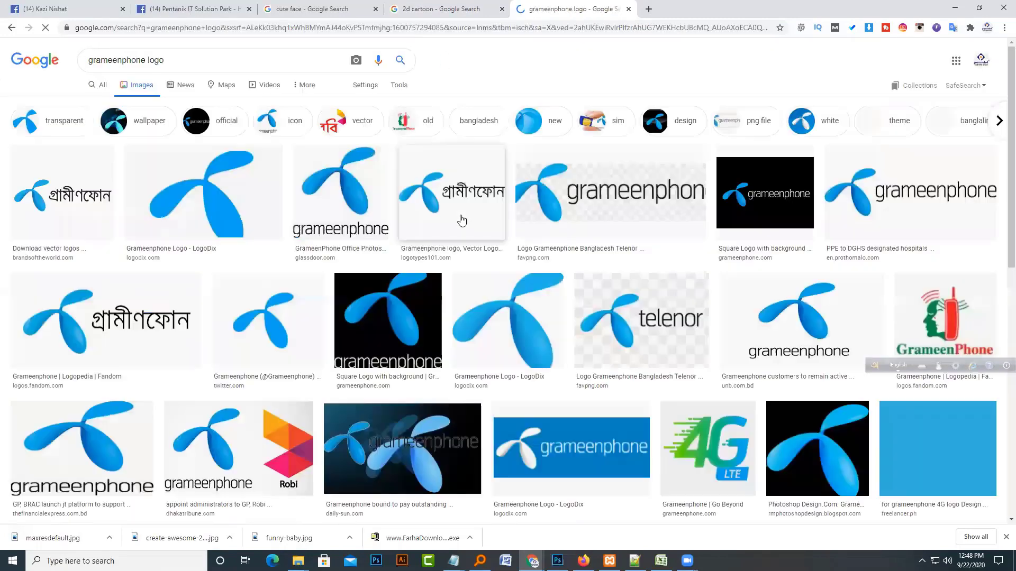
Preview the Grameenphone logo with Bengali lettering from logotypes101.com, download the image and close the image viewer
left_click(462, 220)
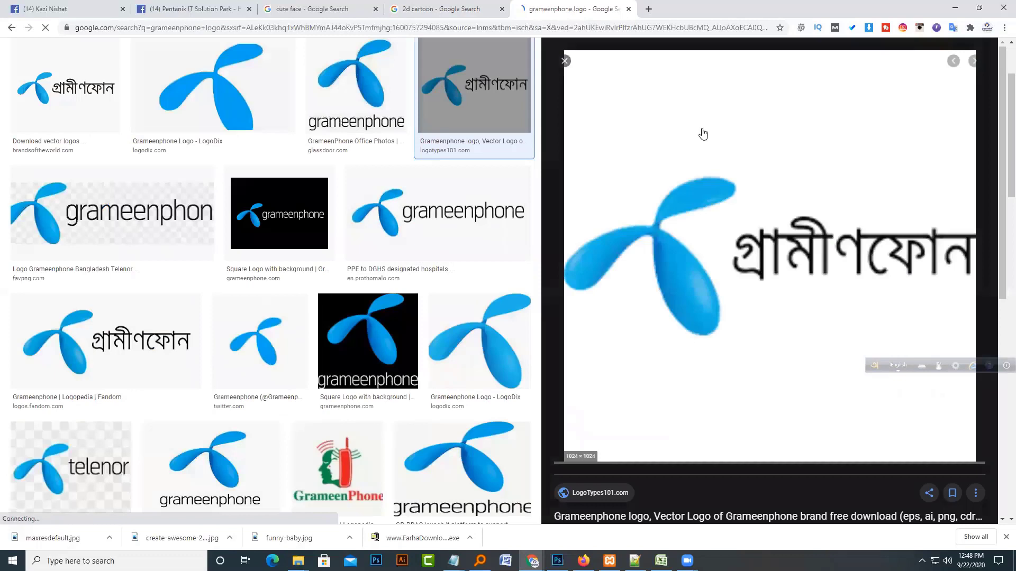
right_click(699, 248)
left_click(762, 360)
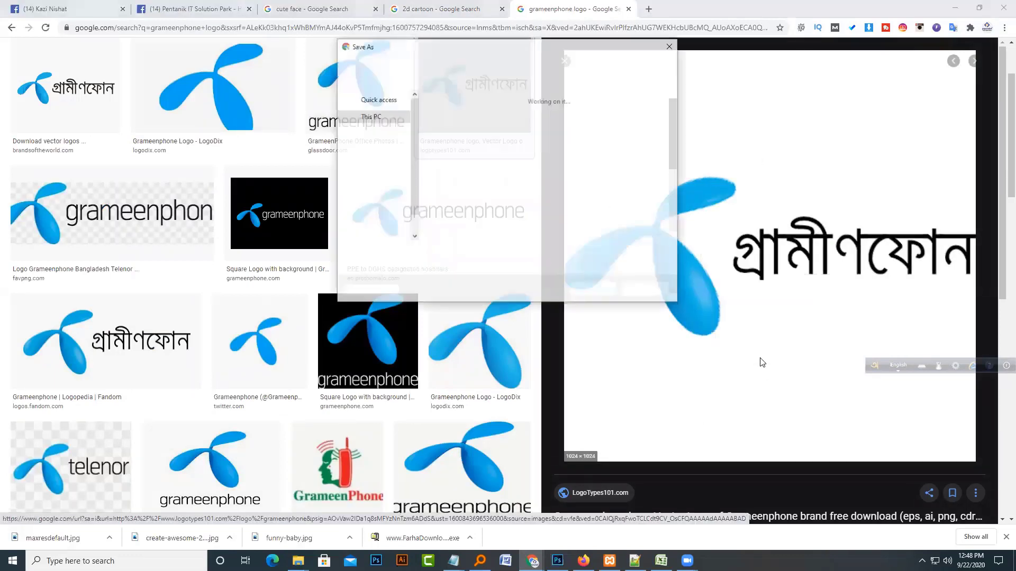
key("Escape")
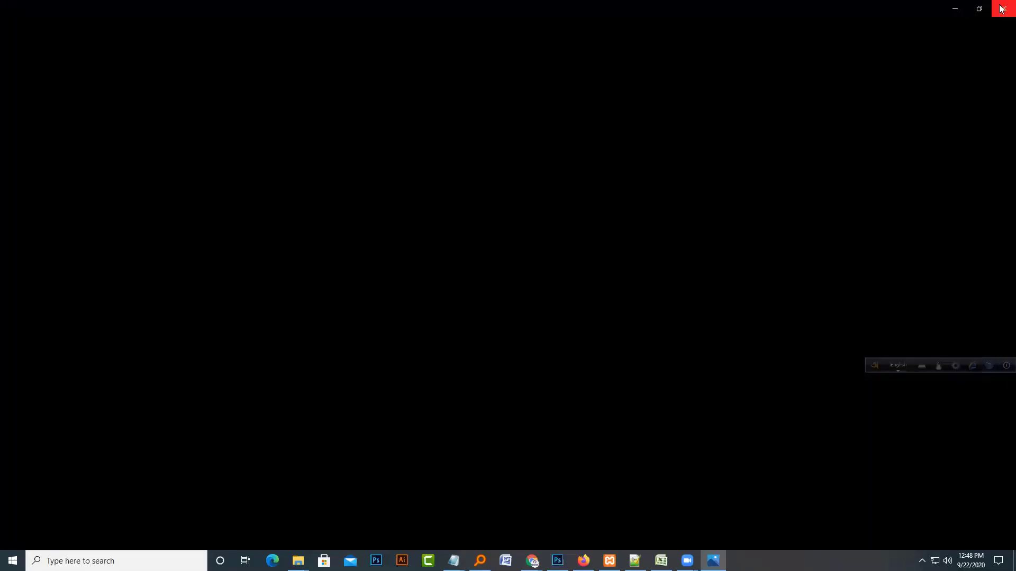
left_click(1003, 8)
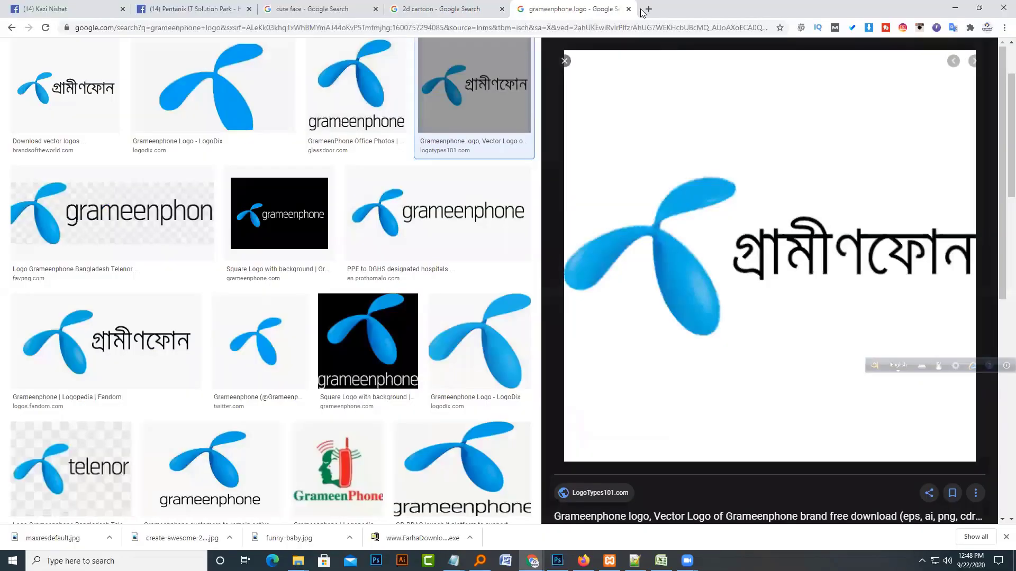
Open the browser's downloads list in a new tab and show unnamed (1).png in its folder
left_click(647, 10)
left_click(1004, 27)
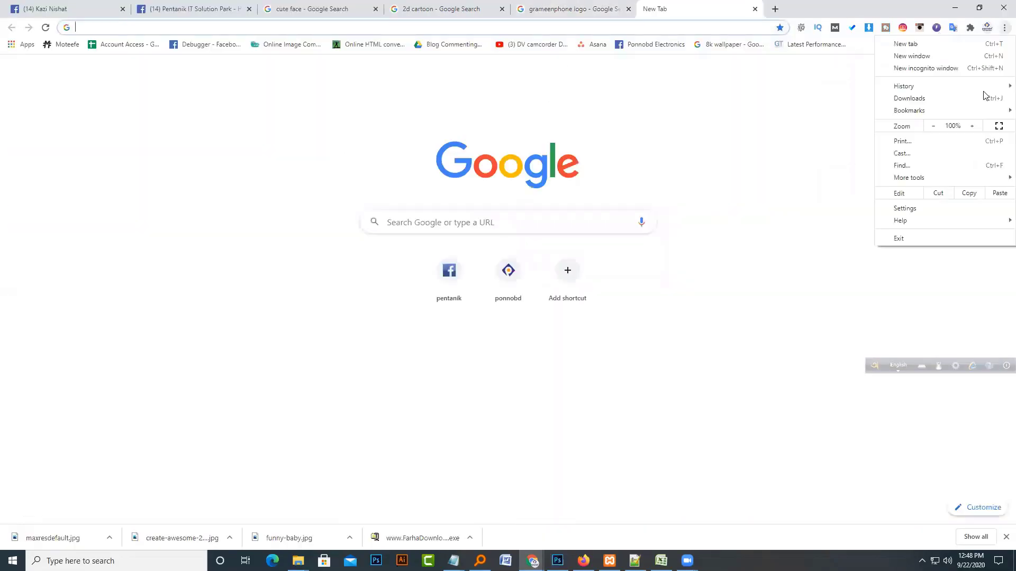
left_click(969, 99)
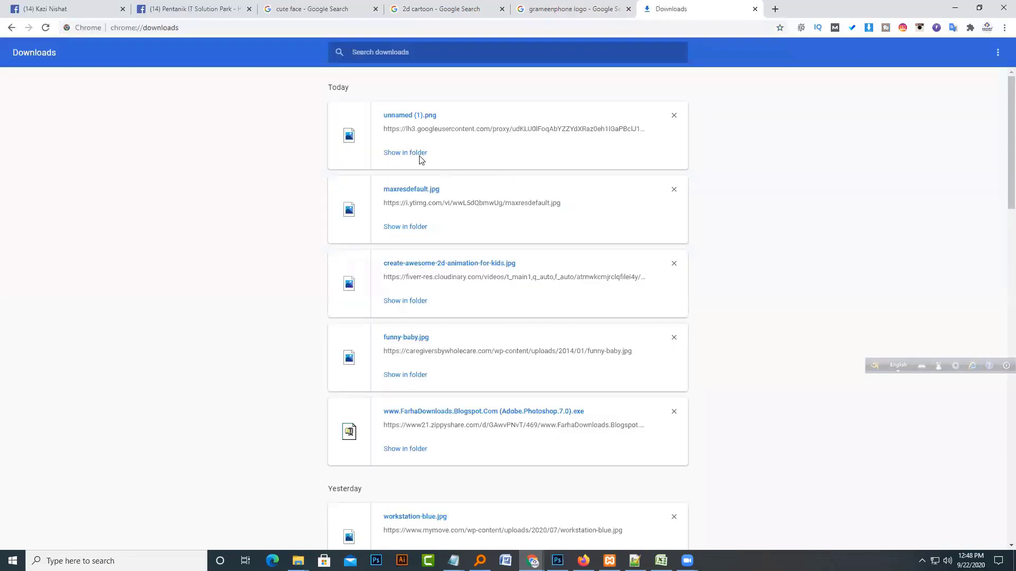
left_click(419, 156)
Place unnamed (1).png into maxresdefault.psd in Photoshop at its original scale and shift the logo slightly up and left
left_click_drag(255, 344, 412, 305)
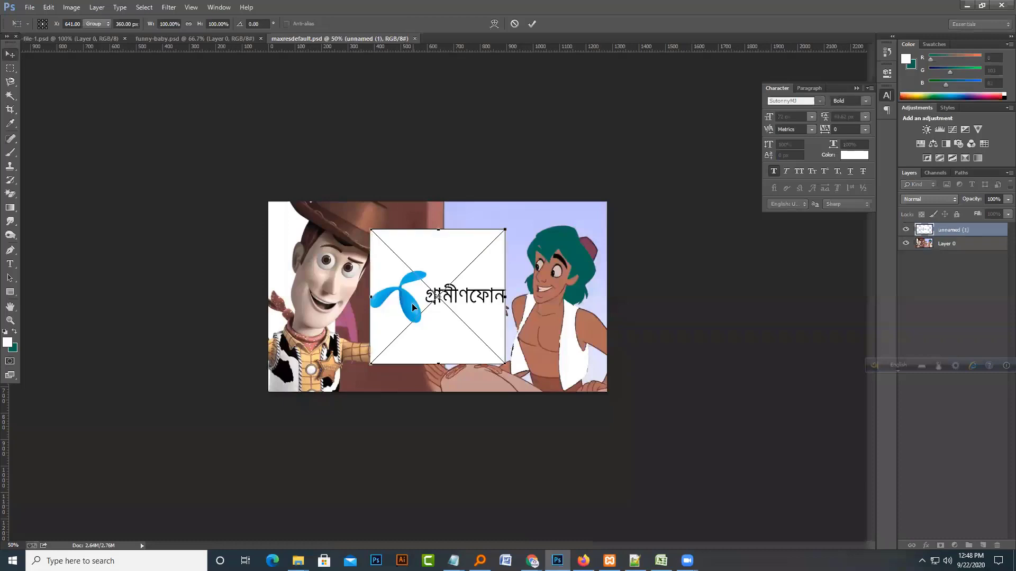
key("Return")
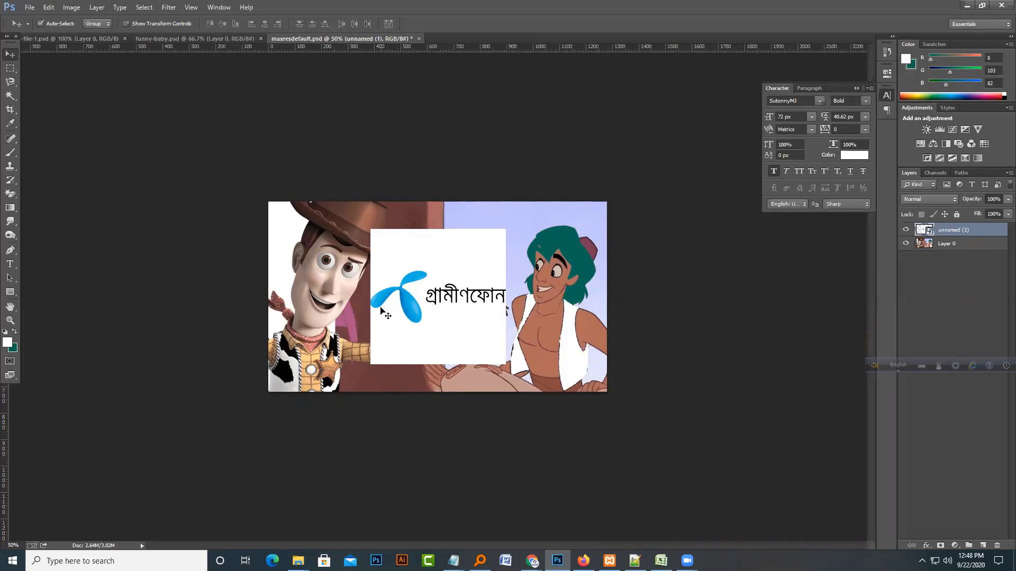
left_click_drag(410, 306, 385, 294)
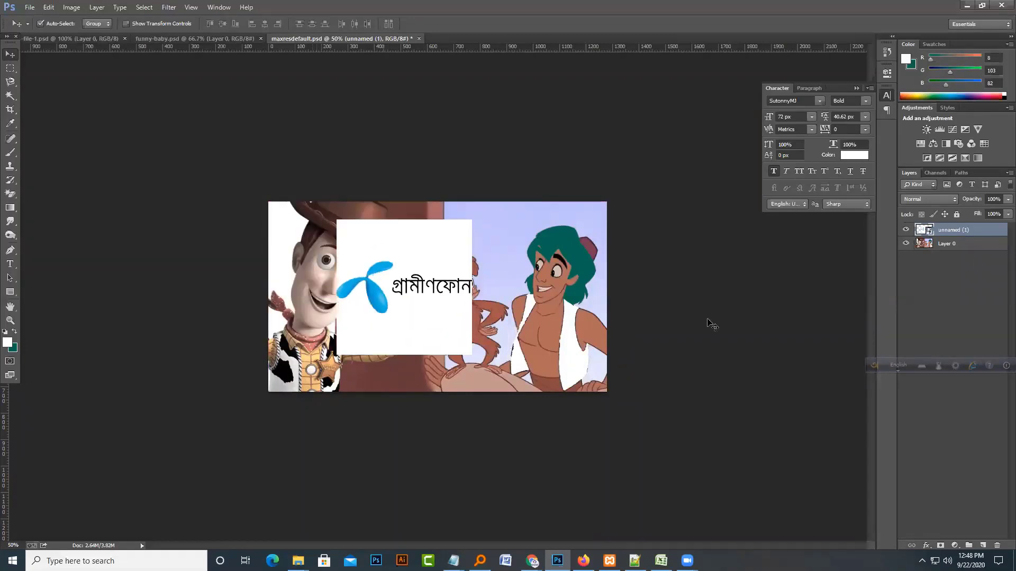
Rasterize the unnamed (1) layer and clear the white background around the logo with the Magic Eraser
right_click(977, 237)
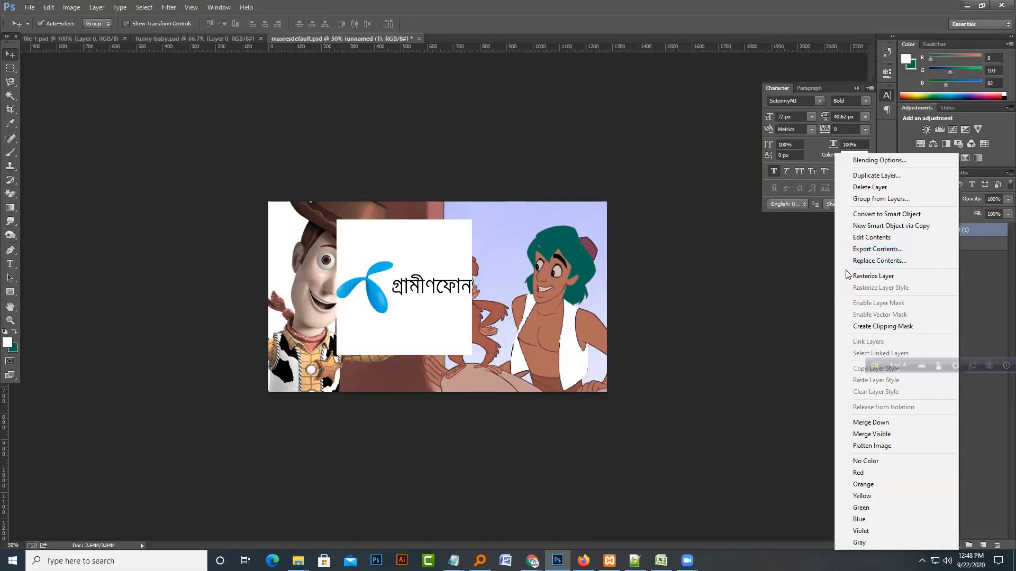
left_click(880, 275)
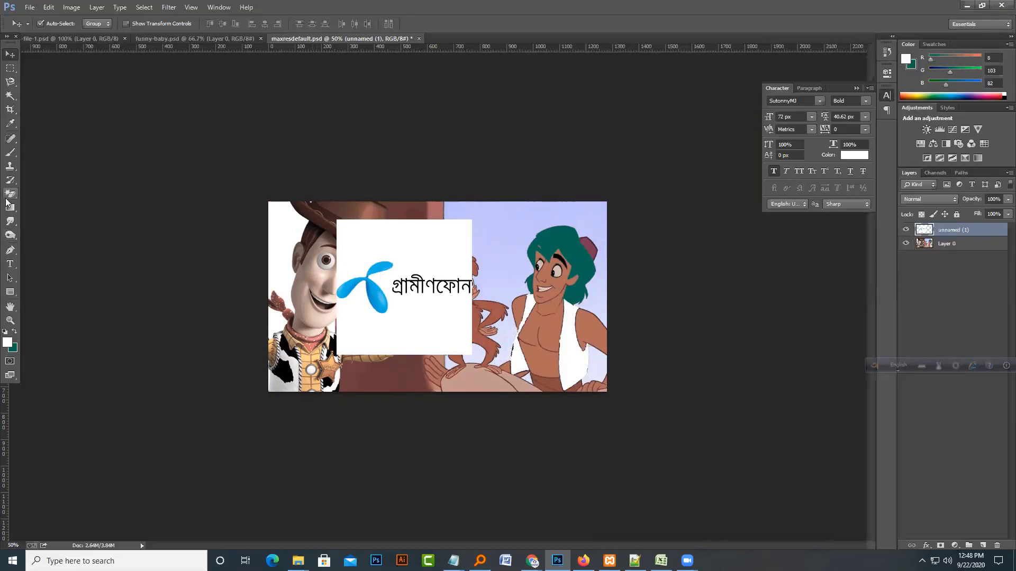
left_click(11, 194)
left_click(465, 252)
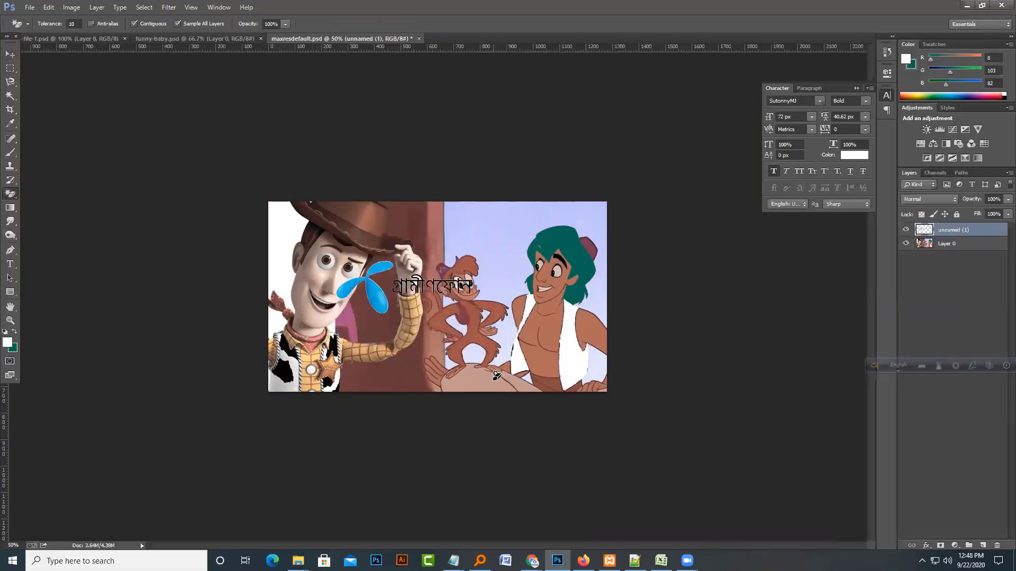
Toggle the last erase off and on to compare the logo's background, and hide the unnamed (1) layer
key("ctrl+z")
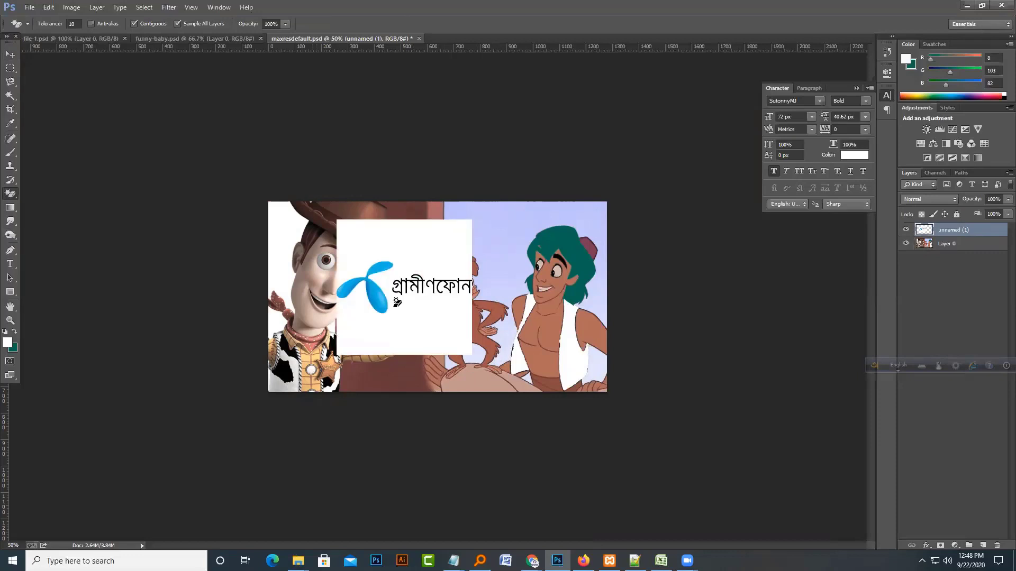
key("ctrl+z")
key("ctrl+z")
left_click(911, 228)
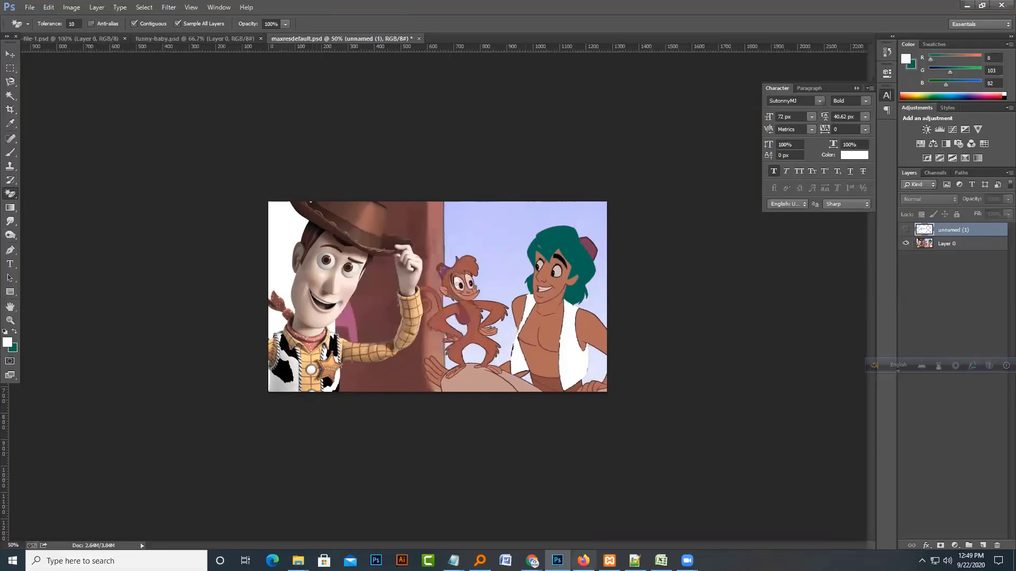
Switch to Chrome and filter the "grameenphone logo" image results by transparent color
left_click(532, 561)
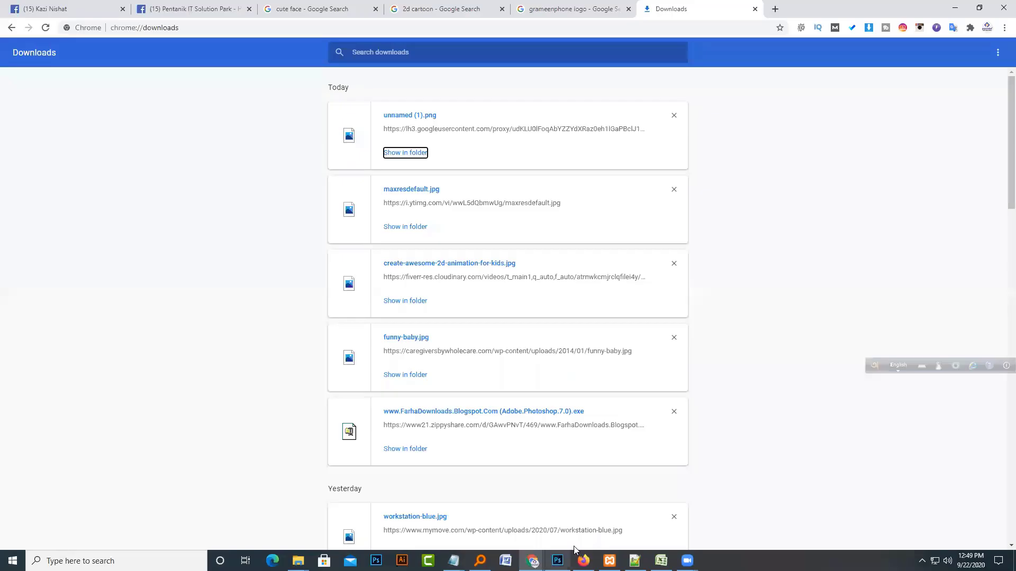
left_click(572, 9)
scroll(304, 103, "up", 2)
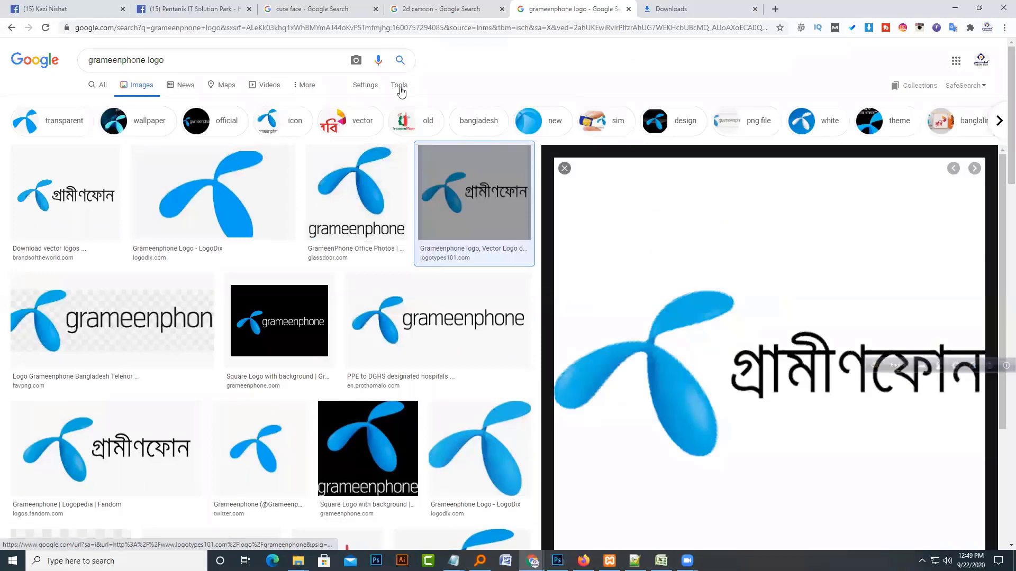
left_click(399, 85)
left_click(126, 104)
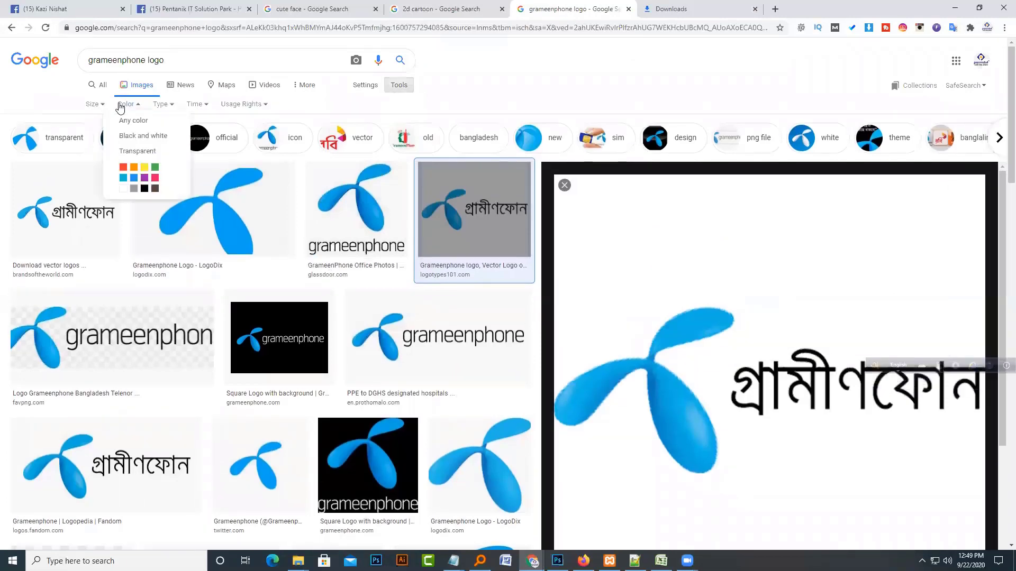
left_click(136, 154)
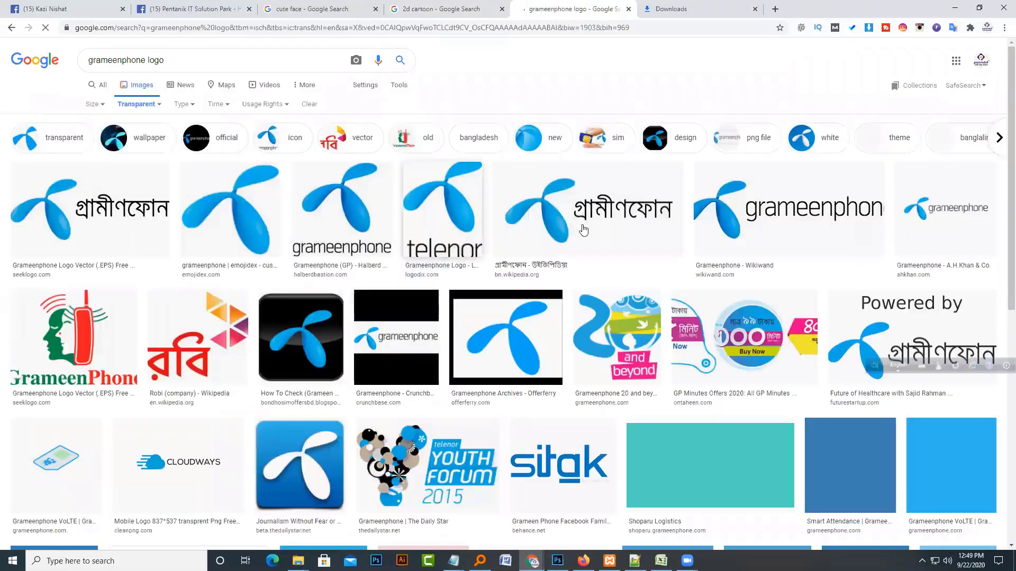
Save the transparent Grameenphone logo from bn.wikipedia.org to the Desktop and show the downloaded file in its folder
left_click(586, 229)
right_click(745, 131)
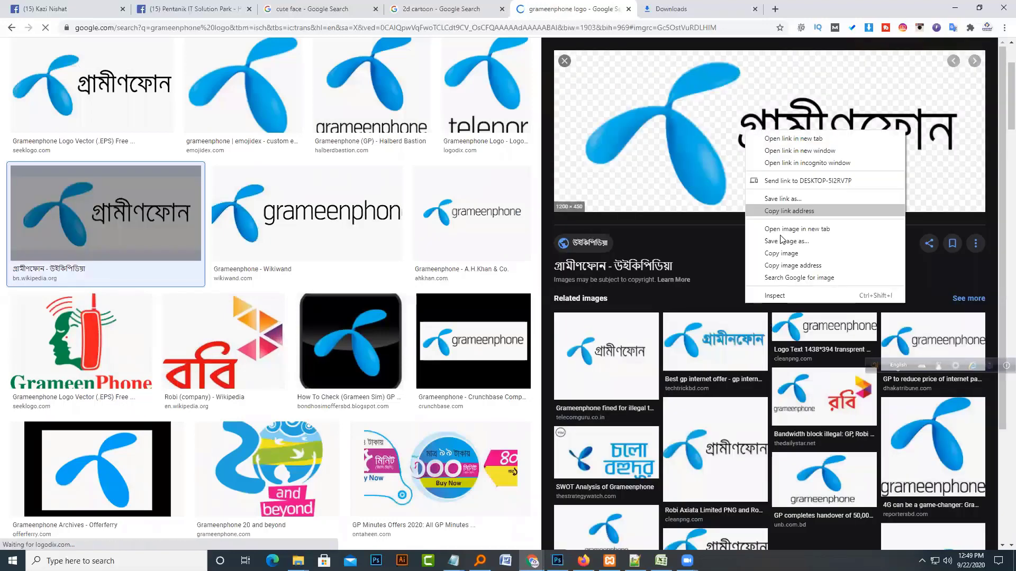
left_click(786, 240)
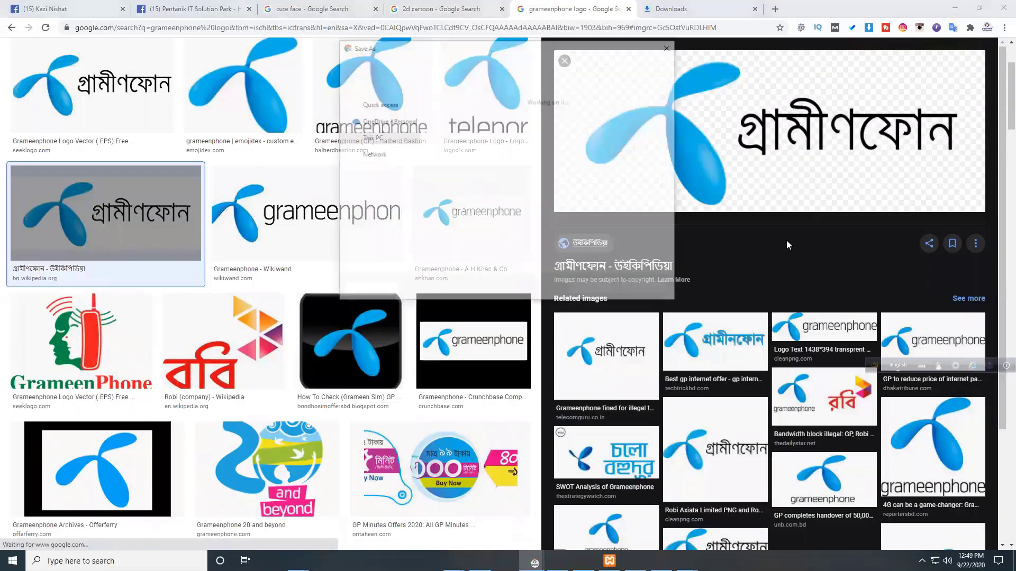
key("Return")
left_click(678, 8)
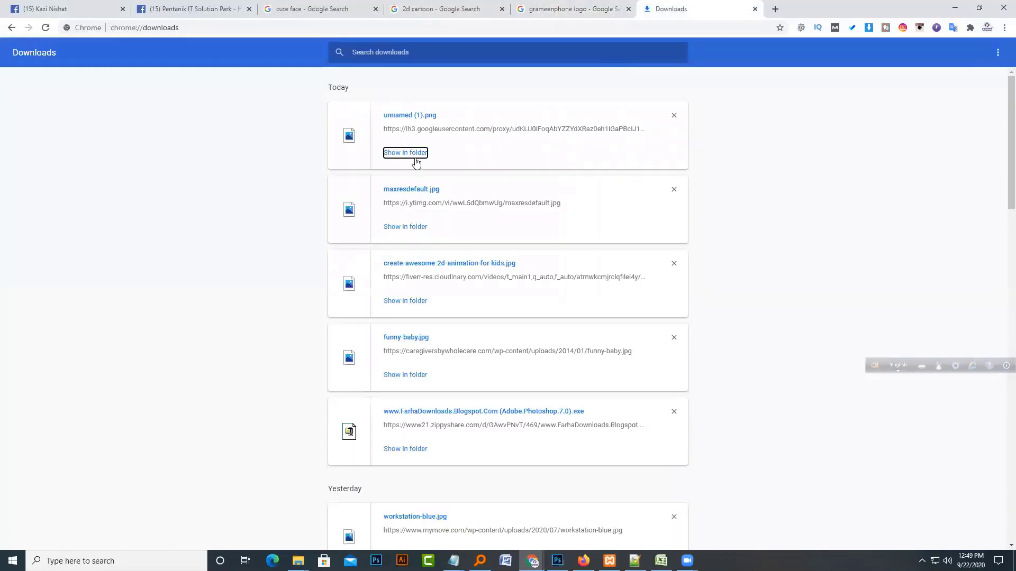
left_click(412, 154)
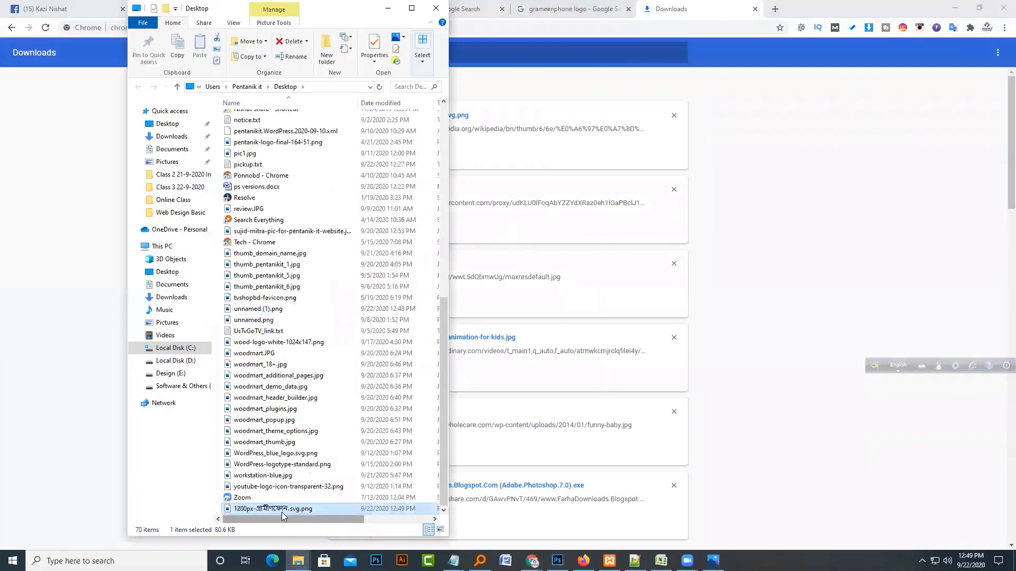
Place 1200px-গ্রামীণফোন.svg.png into maxresdefault.psd in Photoshop at its initial size
left_click_drag(281, 509, 407, 345)
key("Return")
key("e")
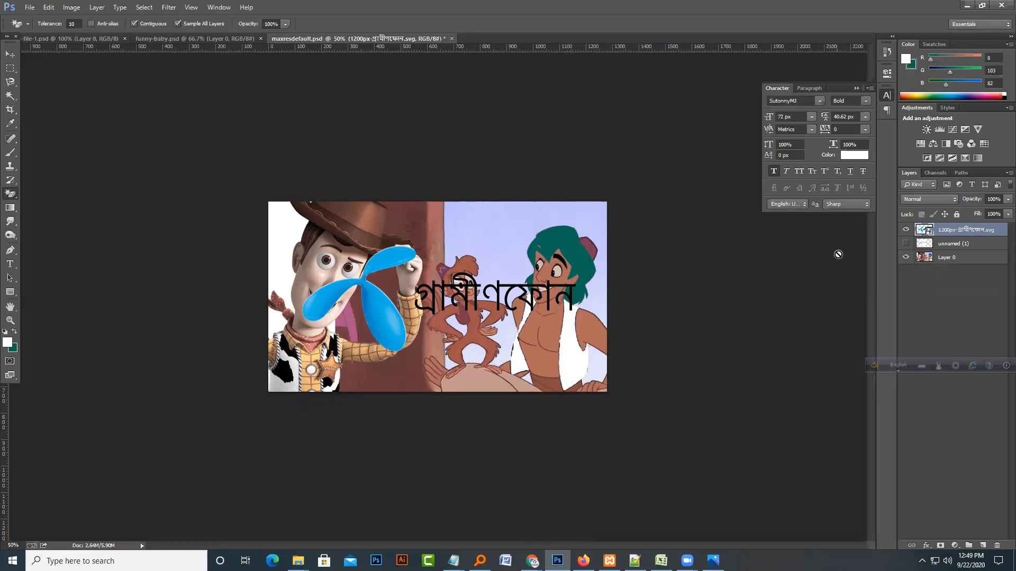
Hide the newly placed logo layer and save the image as a JPEG named pic1 in the Class 3 22-9-2020 folder
left_click(906, 231)
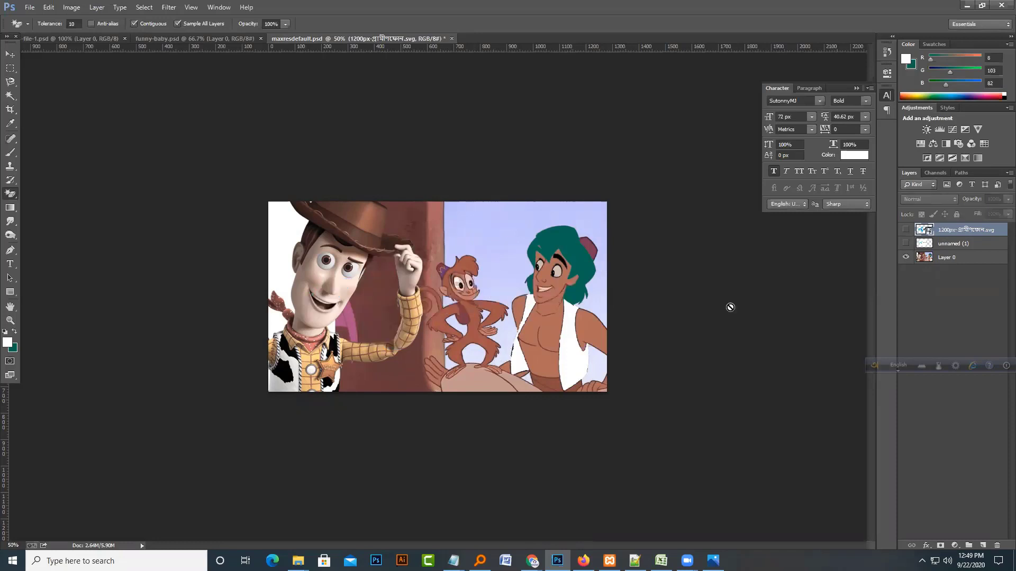
left_click(37, 7)
left_click(61, 129)
left_click(115, 388)
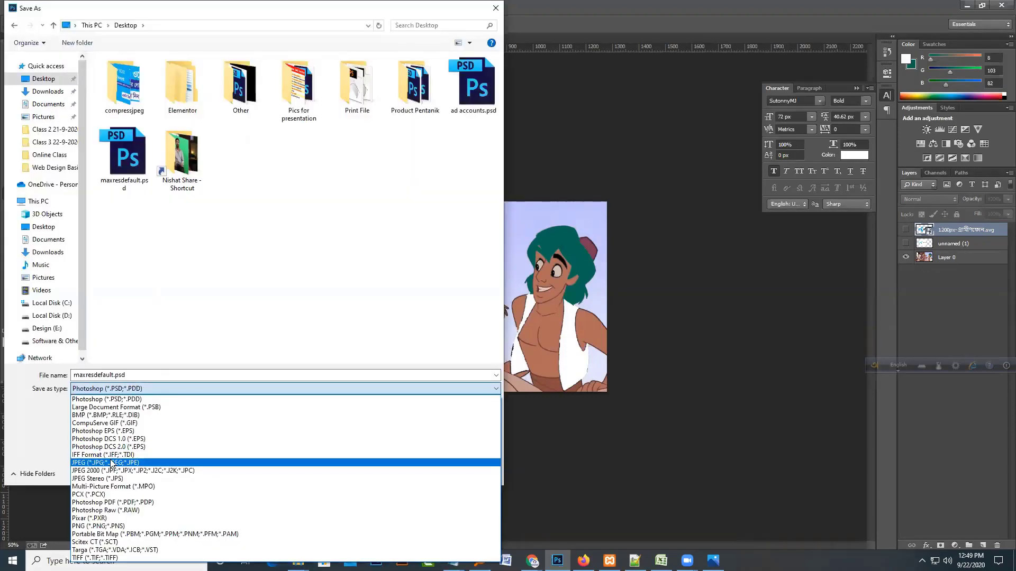
left_click(111, 463)
left_click(145, 374)
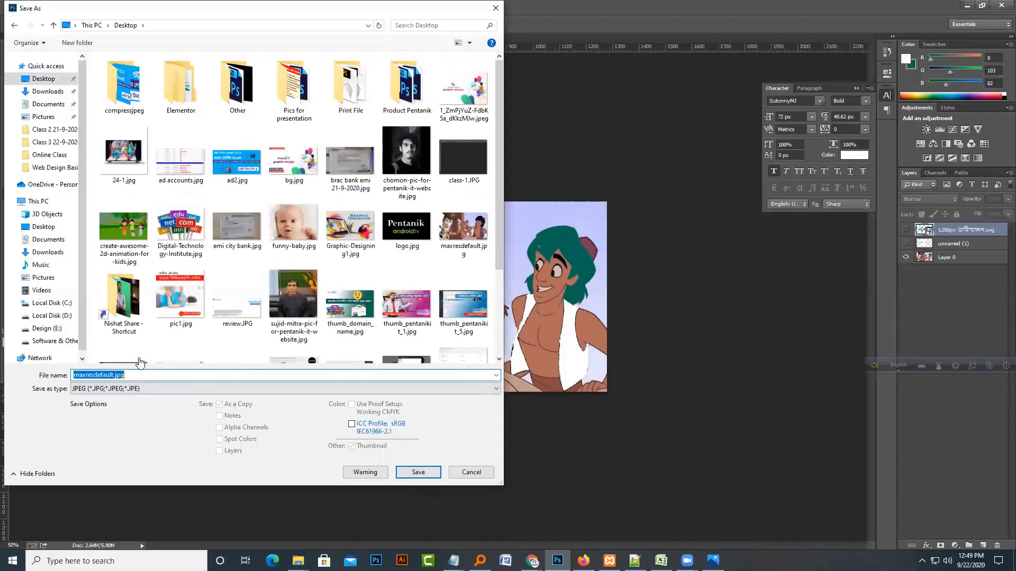
left_click(53, 142)
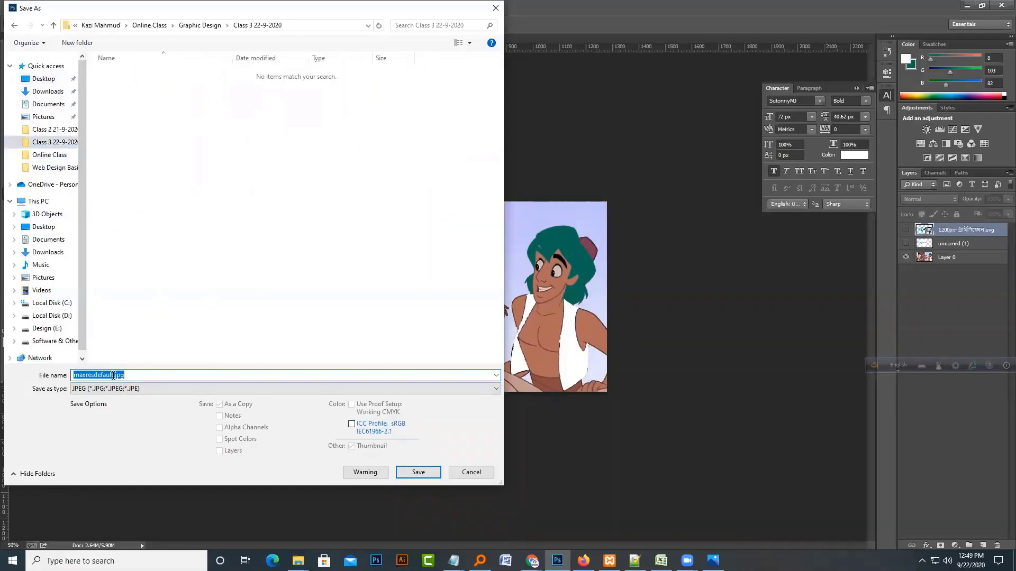
type("pic")
key("Return")
key("Return")
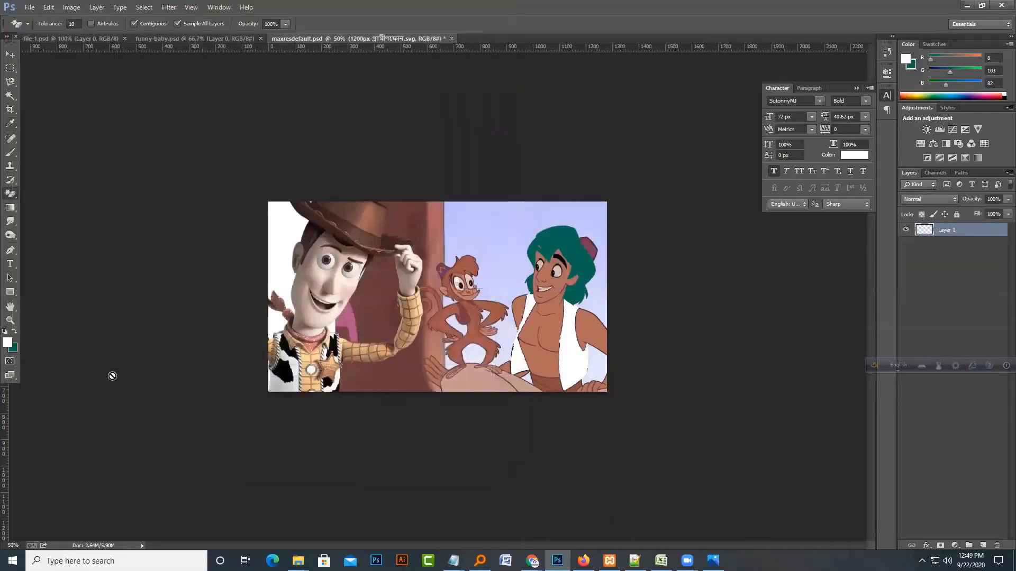
Open pic1.jpg from the Class 3 22-9-2020 folder in the image viewer to check it, and close the viewer
mouse_move(298, 561)
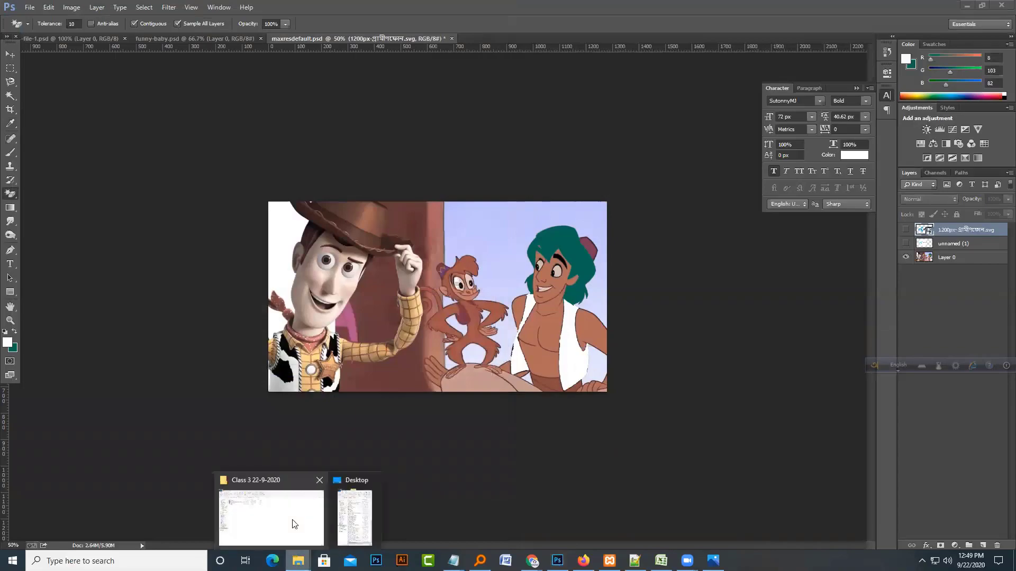
left_click(294, 517)
left_click(142, 150)
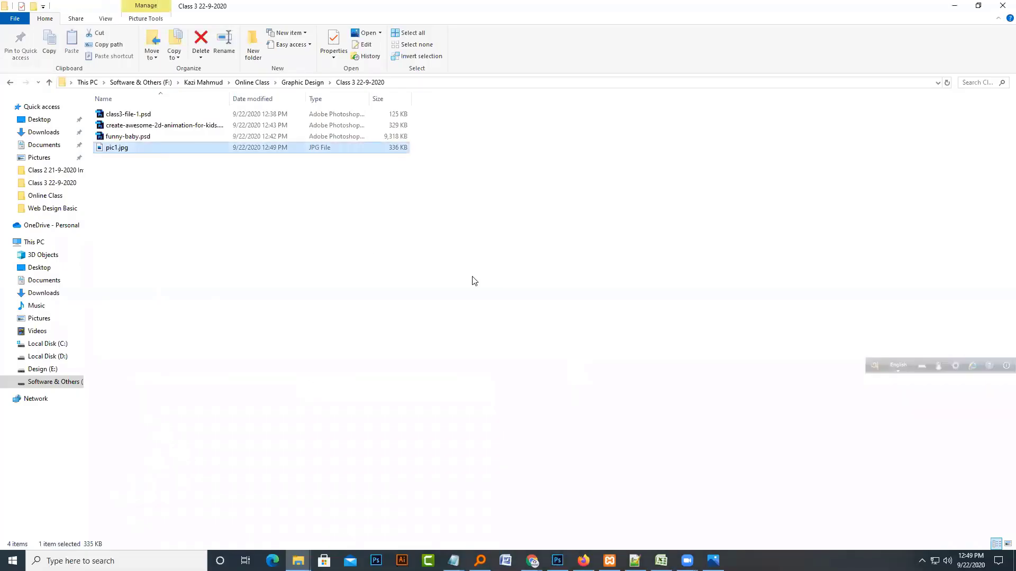
key("Return")
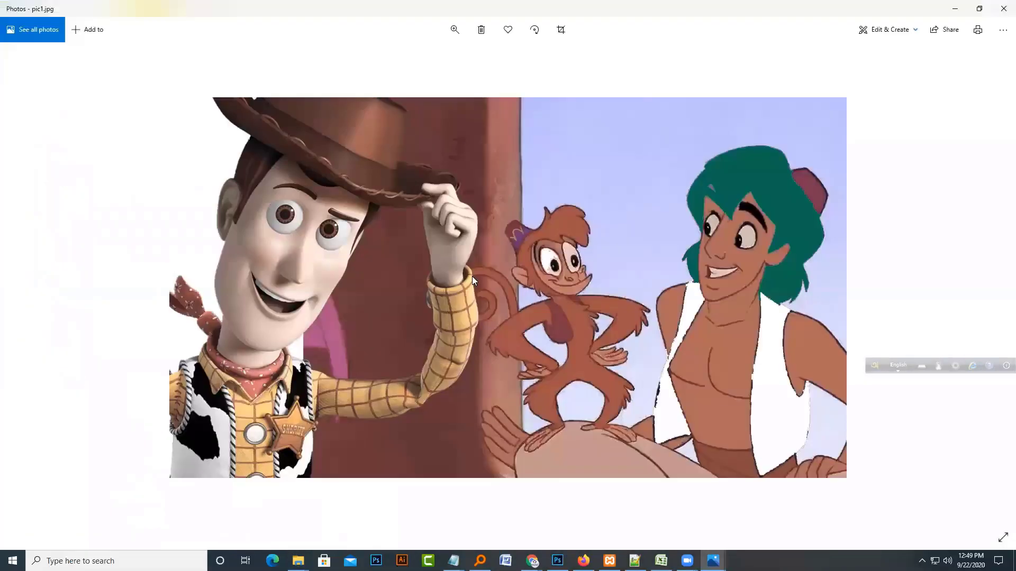
left_click(1001, 10)
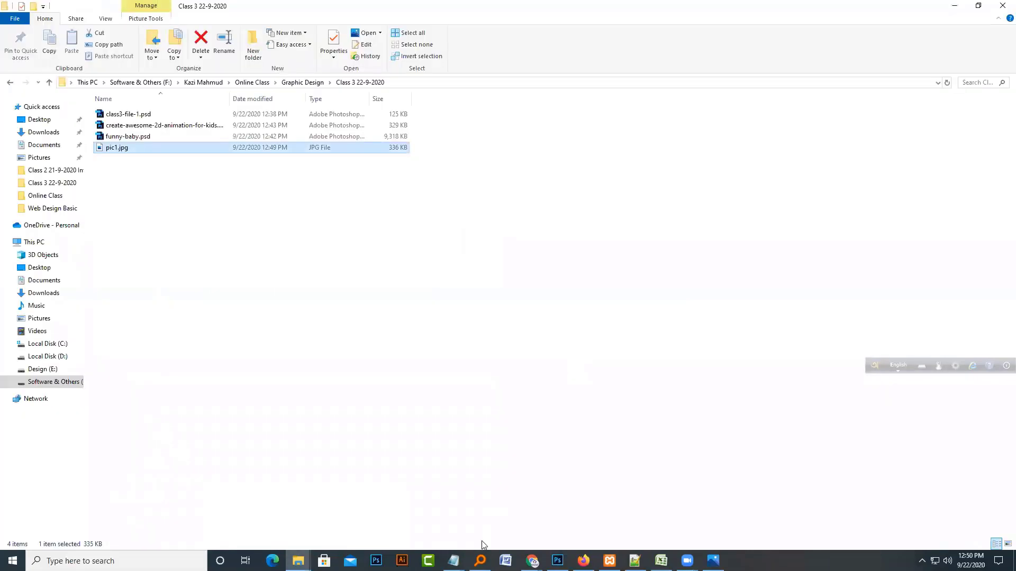
Return to Photoshop, show the 1200px Grameenphone logo layer and hide Layer 0
left_click(557, 561)
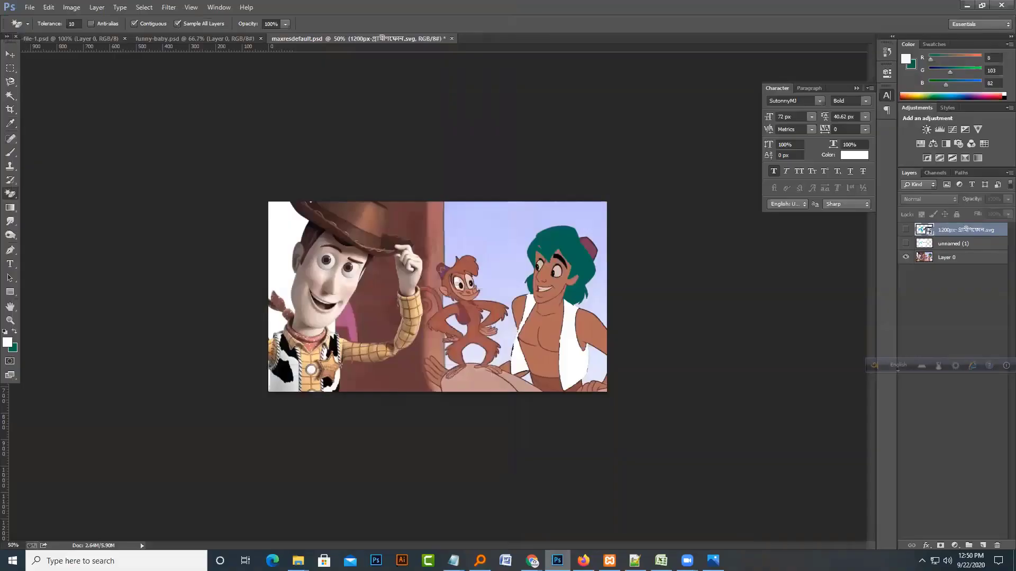
left_click(906, 230)
left_click(905, 257)
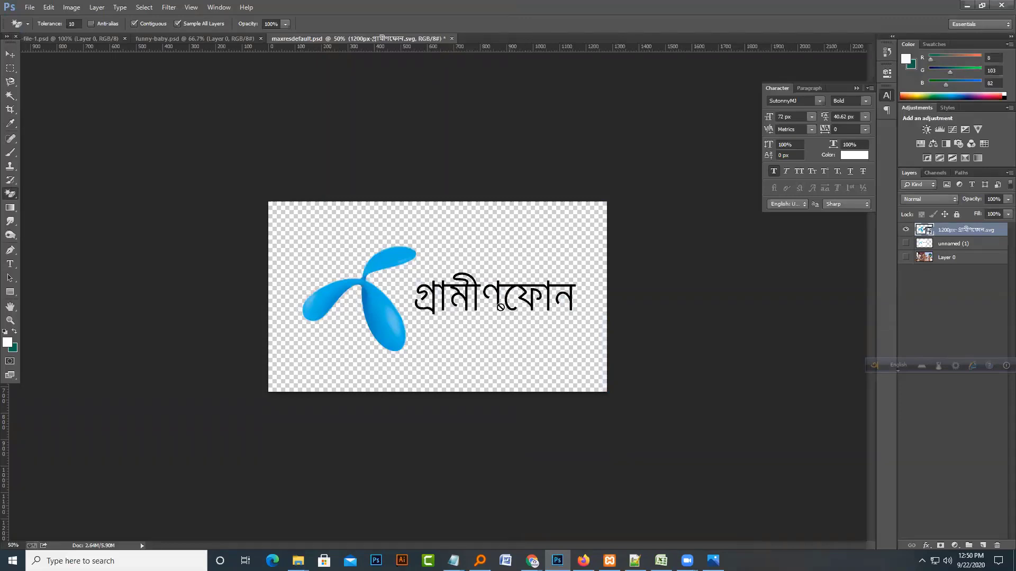
Save the logo with its transparent background as a PNG named pic2 in the Class 3 22-9-2020 folder
left_click(30, 7)
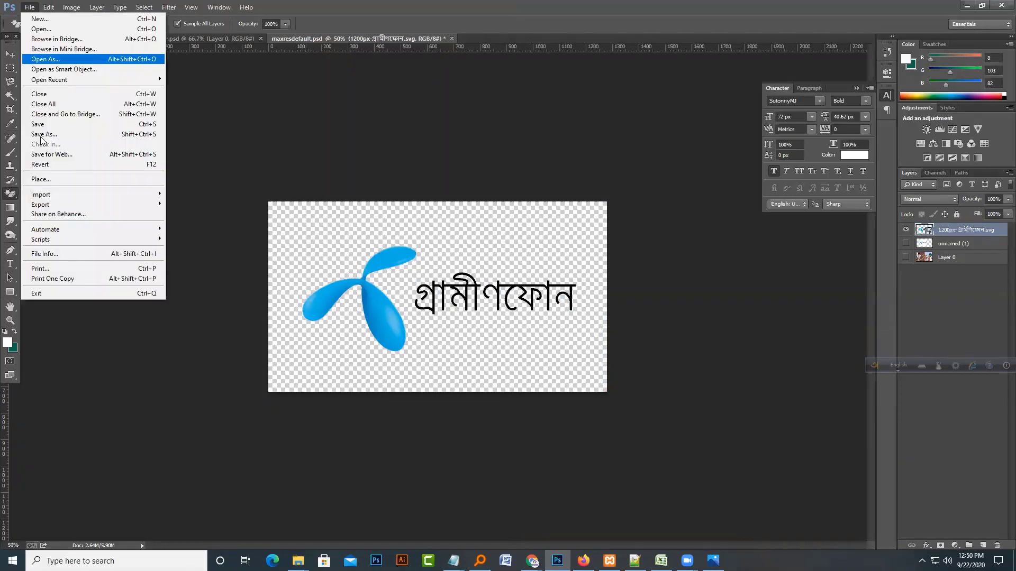
left_click(43, 137)
left_click(162, 389)
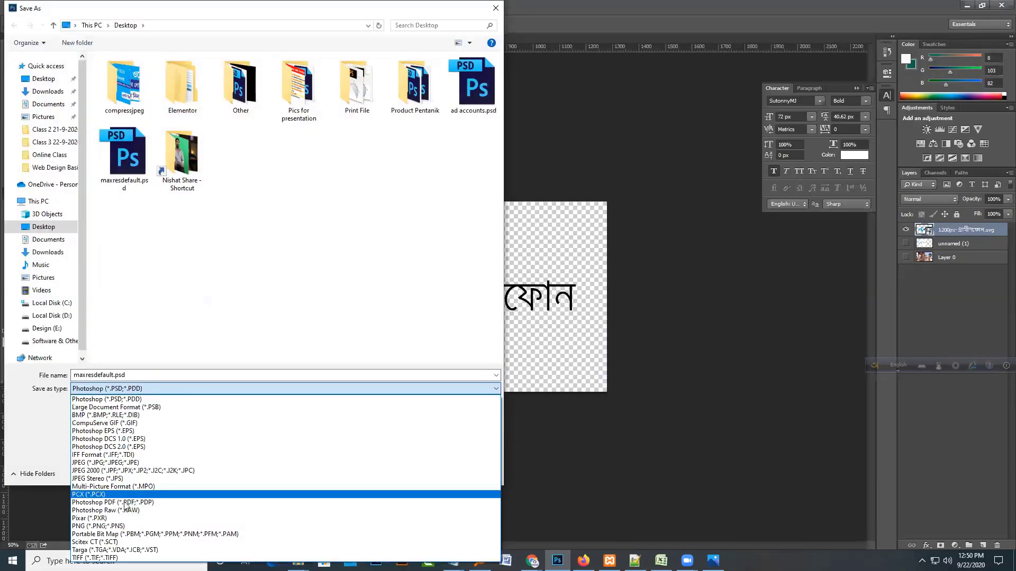
left_click(109, 526)
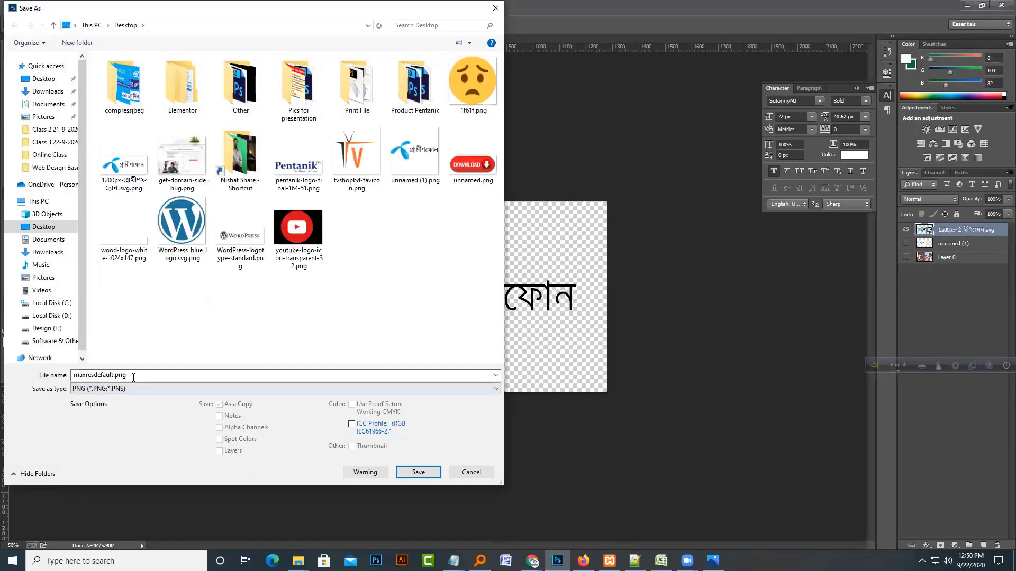
left_click(52, 142)
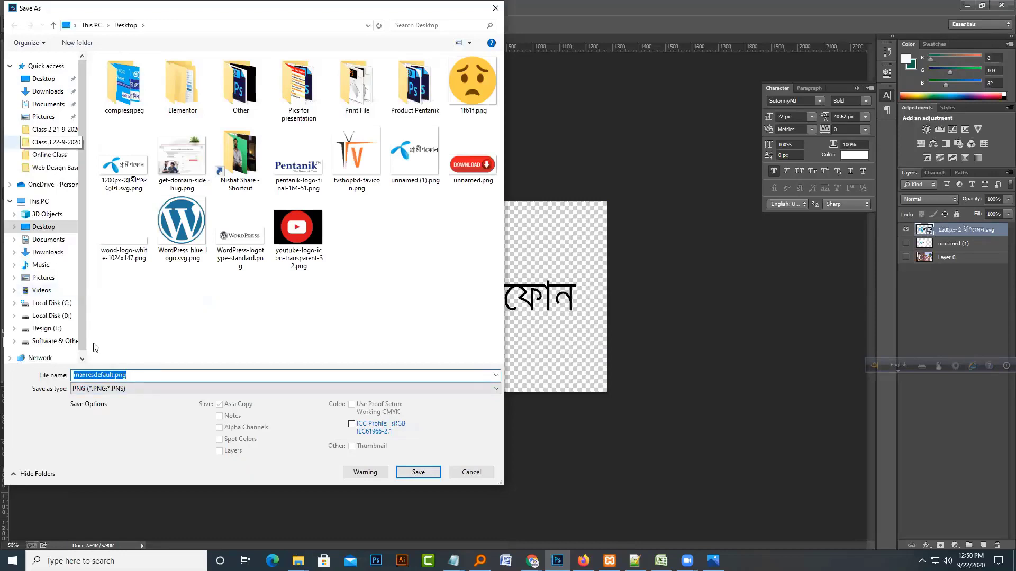
double_click(117, 376)
type("pic23")
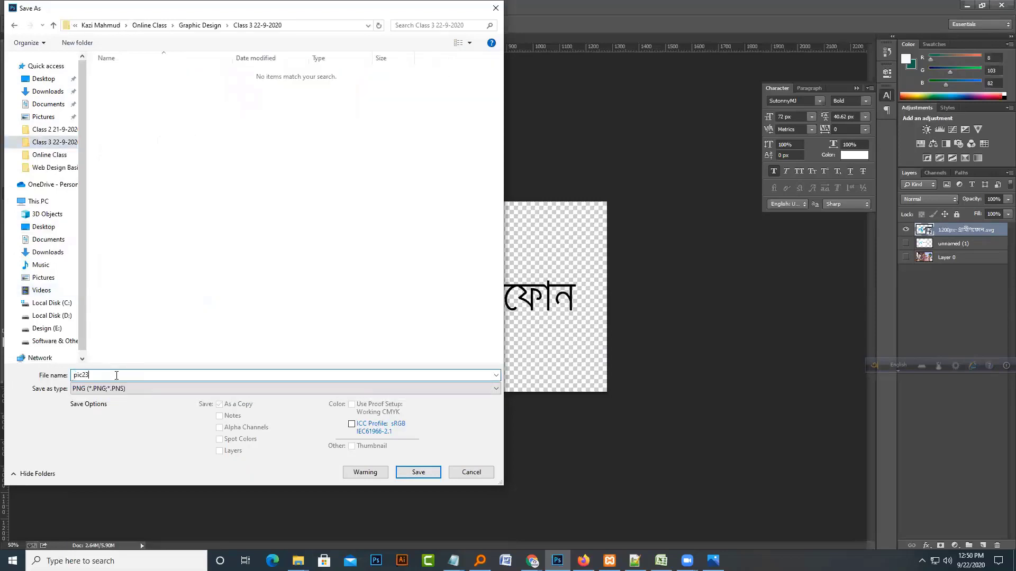
key("Return")
key("Return")
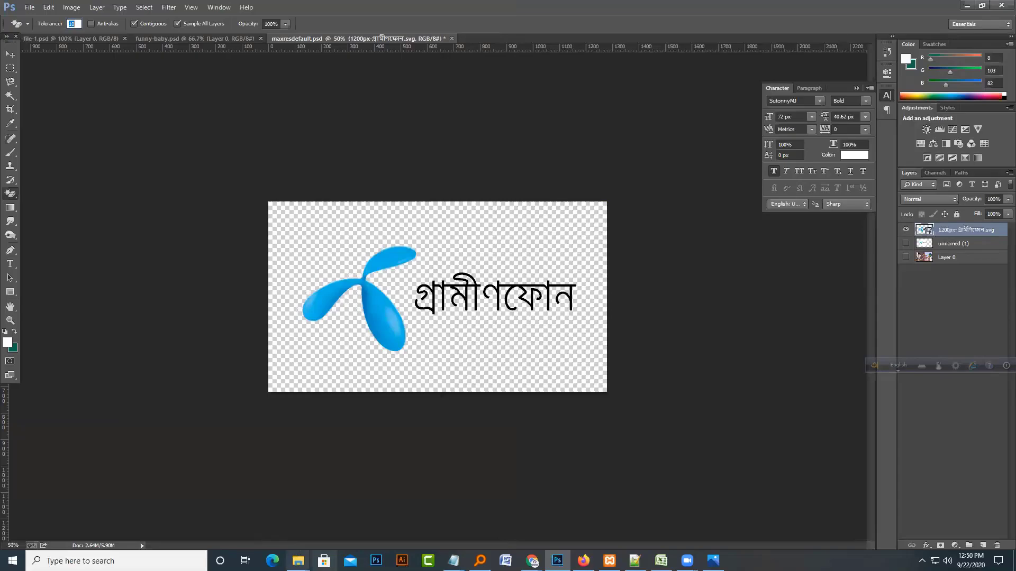
View the Class 3 22-9-2020 folder's files as large icons to compare the exported images, and return to Photoshop
left_click(249, 526)
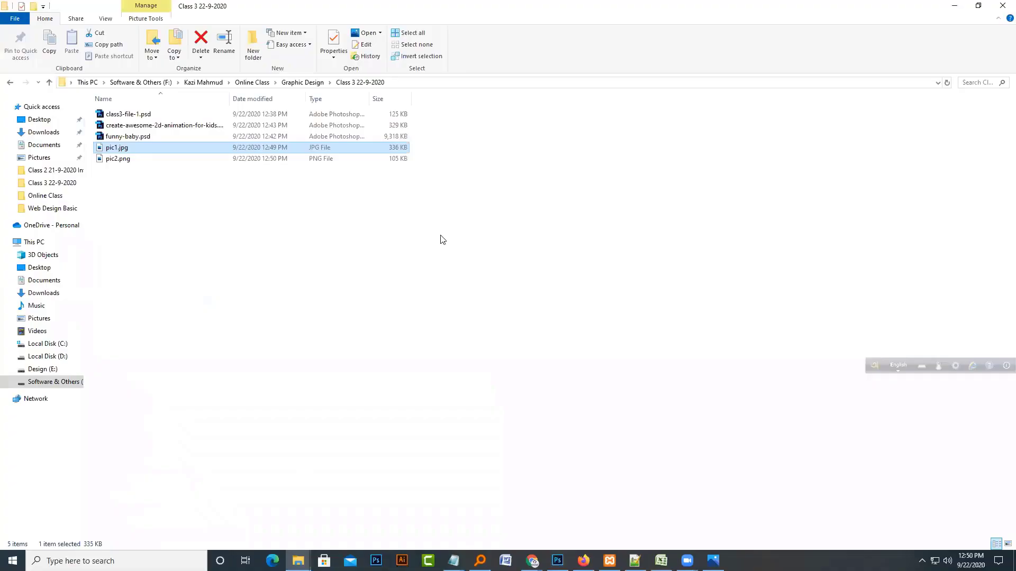
right_click(239, 183)
mouse_move(296, 192)
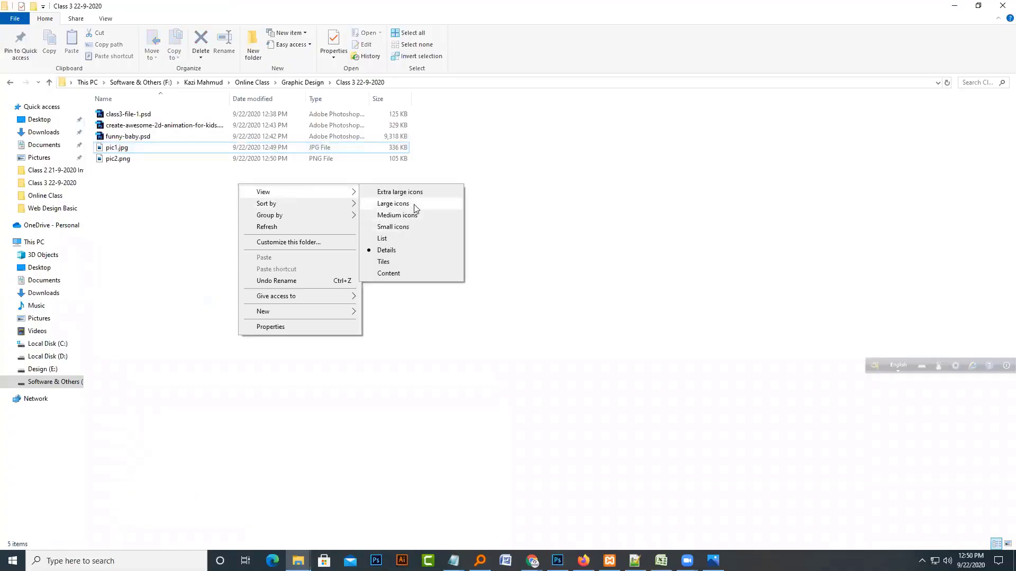
left_click(415, 204)
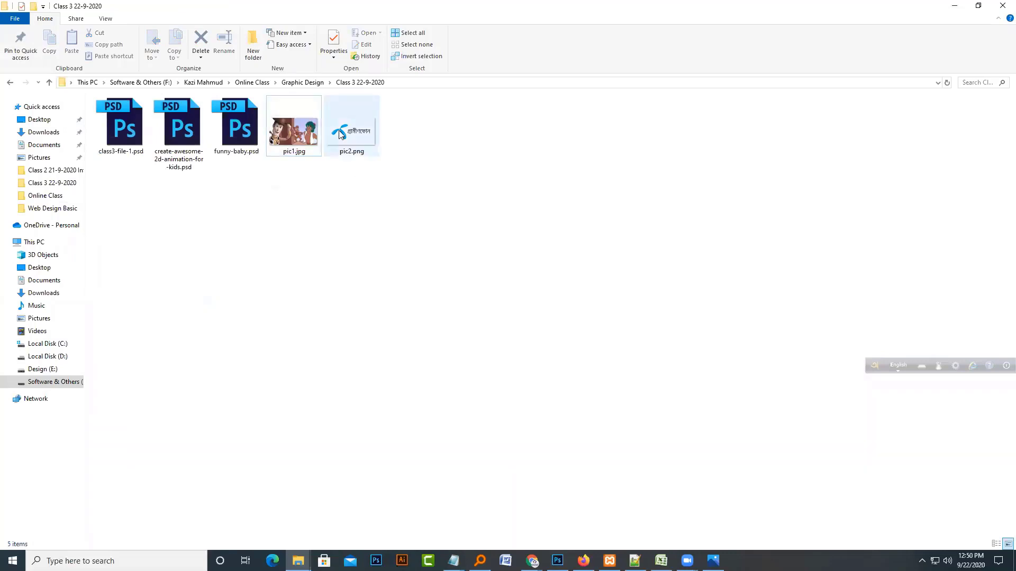
left_click(557, 560)
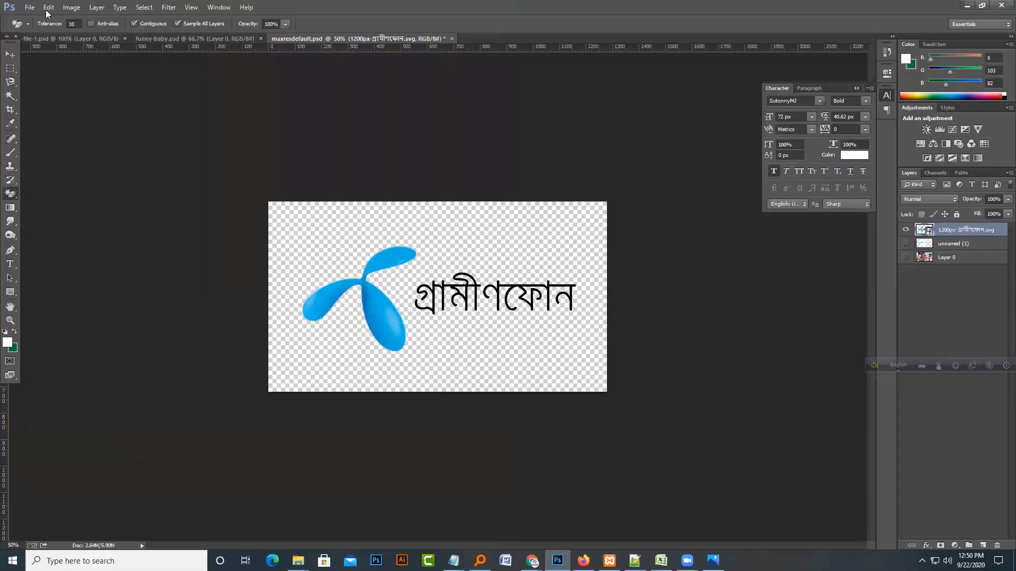
Save the logo as a maximum-quality JPEG named pic3 in the Class 3 22-9-2020 folder, and close maxresdefault.psd without saving changes
left_click(29, 7)
left_click(74, 133)
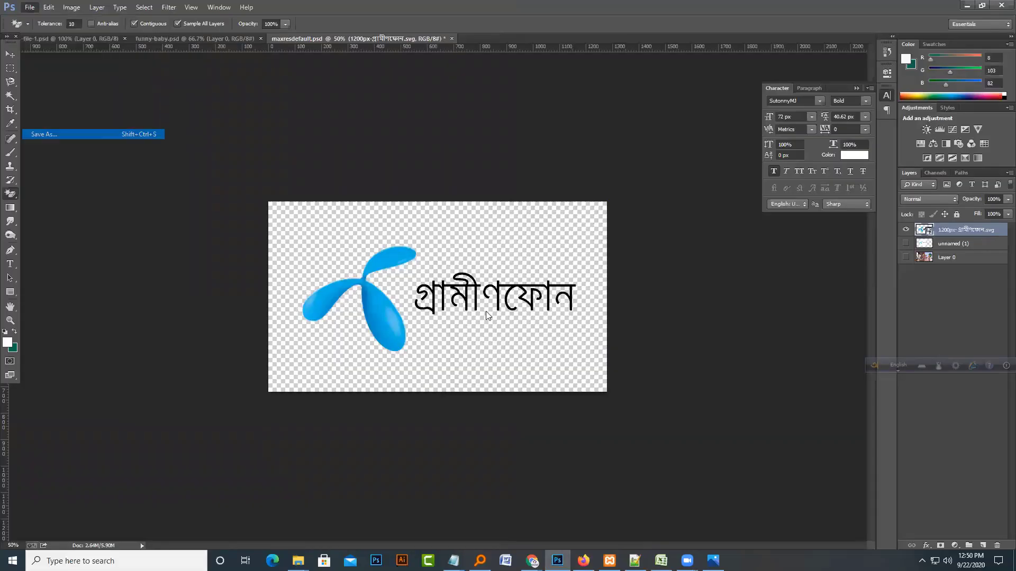
left_click(190, 389)
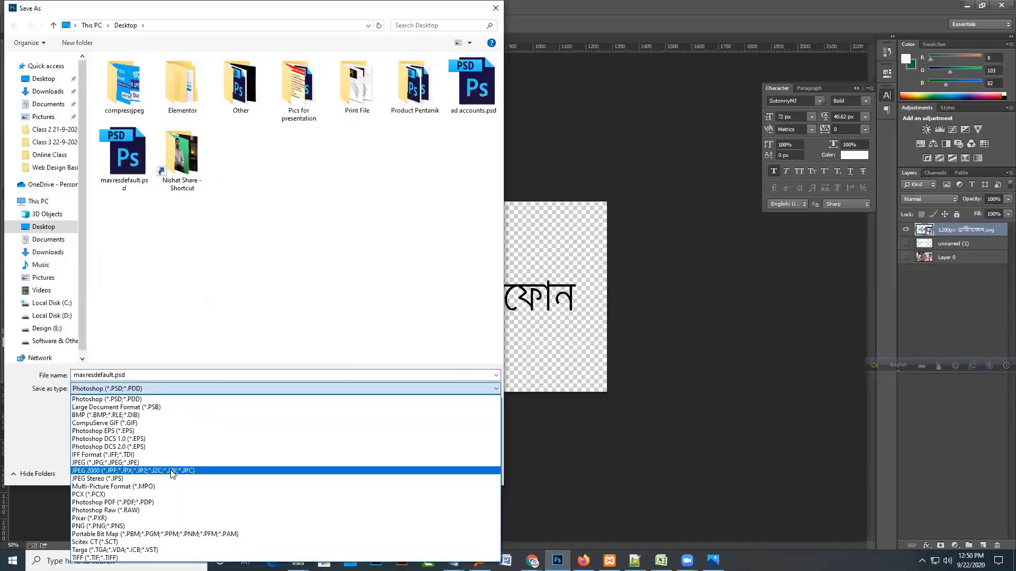
left_click(171, 463)
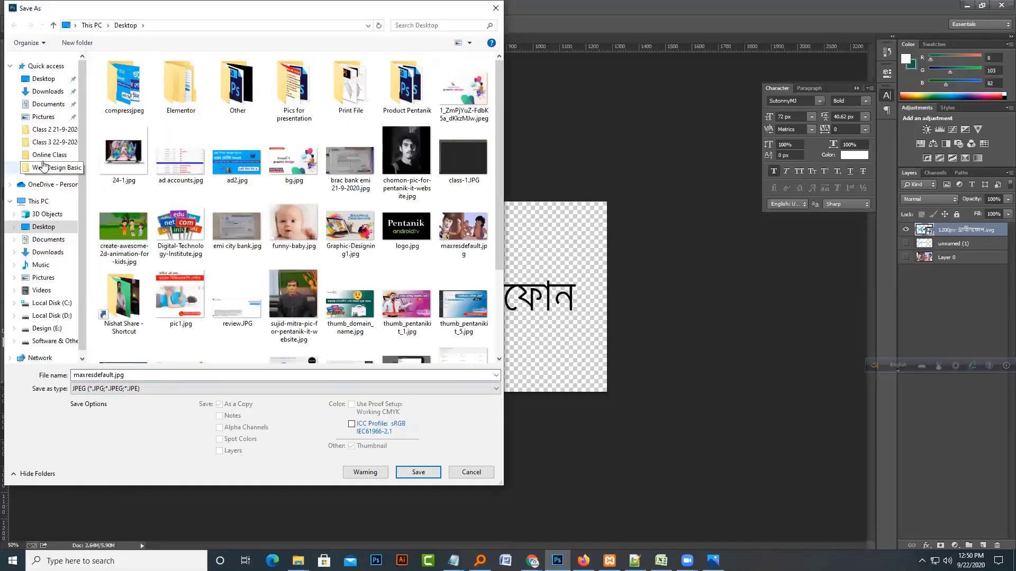
left_click(53, 142)
left_click(153, 374)
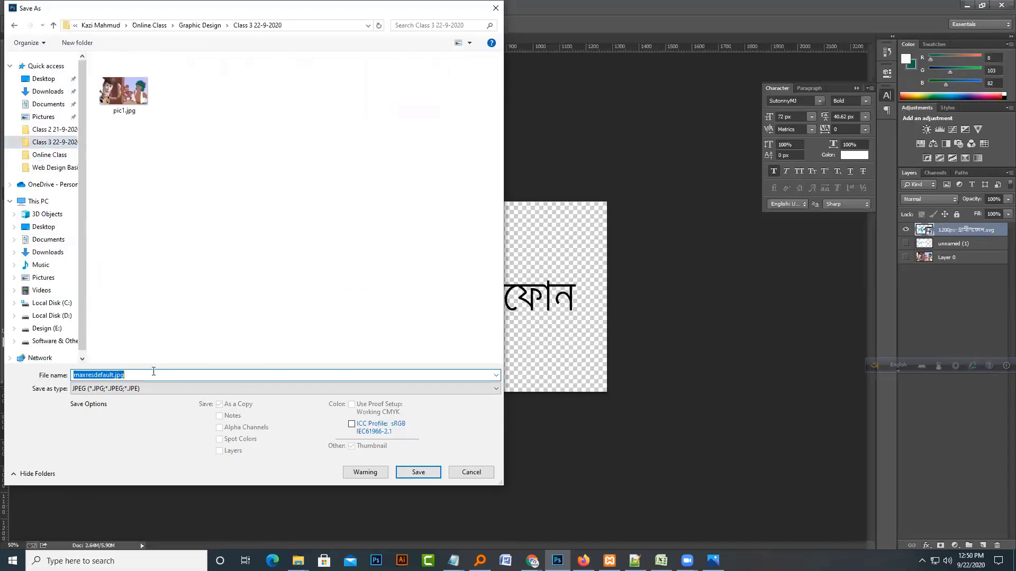
type("pic3")
key("Return")
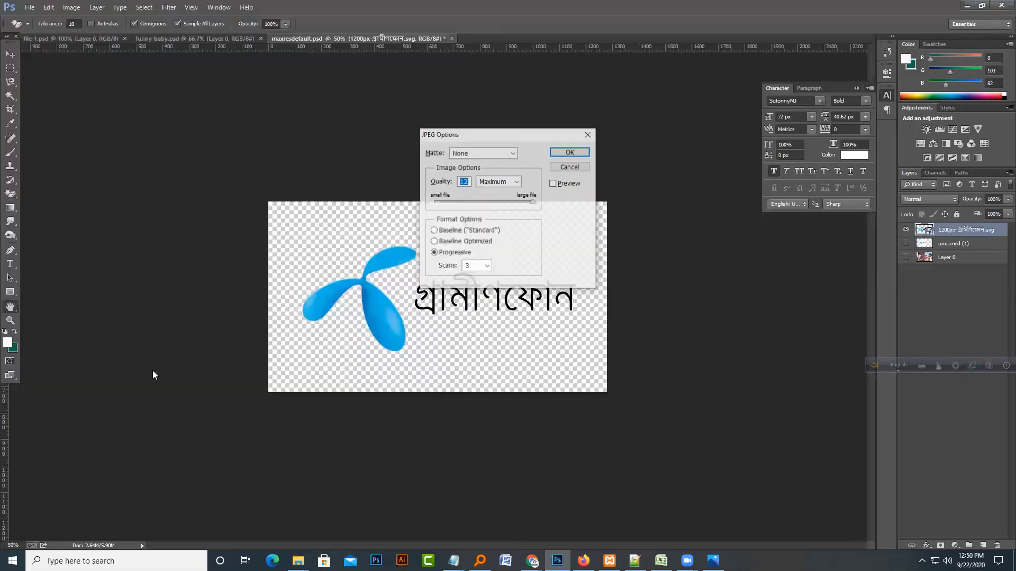
key("Return")
left_click(451, 38)
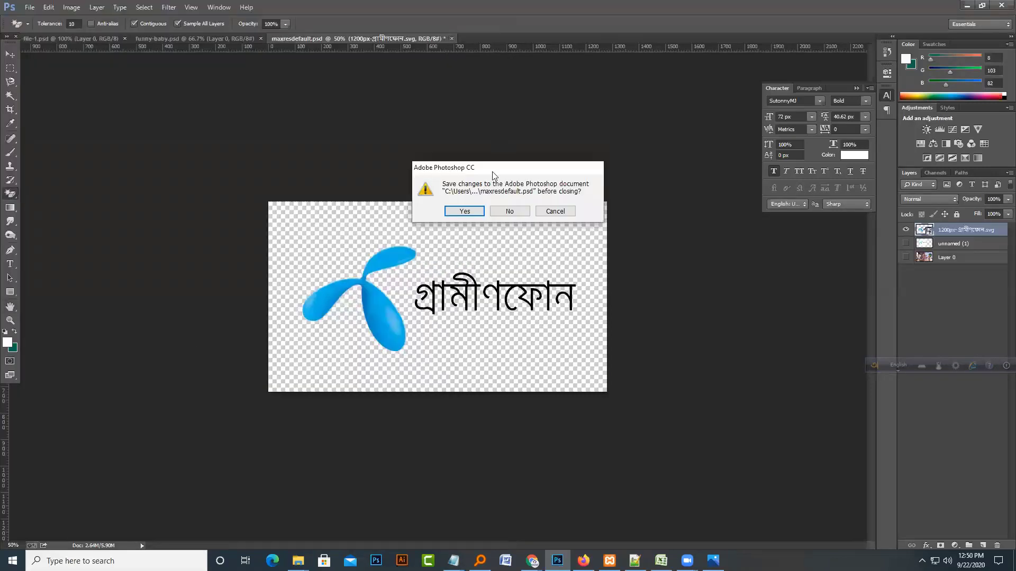
left_click(507, 212)
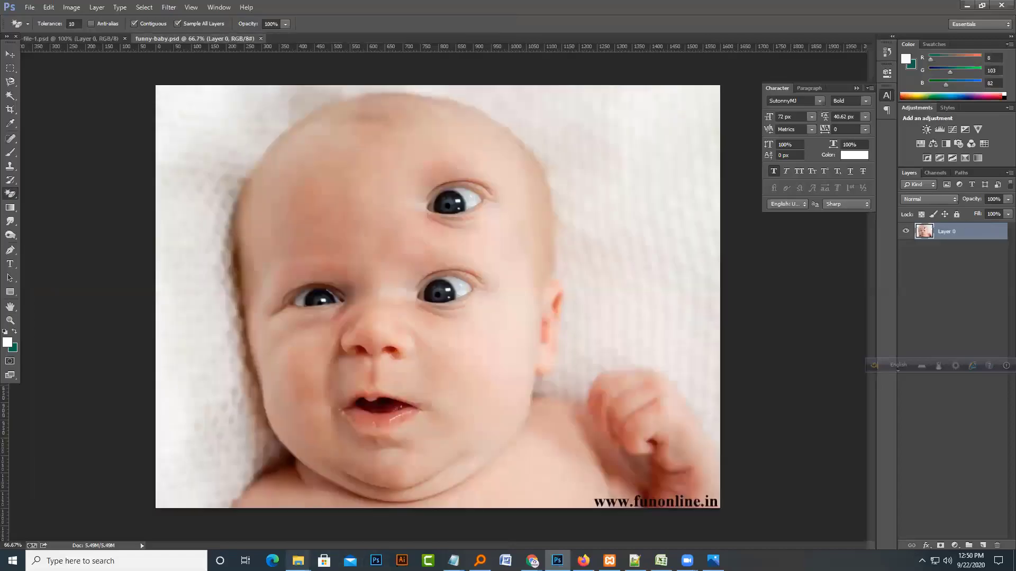
Switch to File Explorer and compare pic2.png with pic3.jpg in the Class 3 22-9-2020 folder
mouse_move(298, 560)
left_click(269, 539)
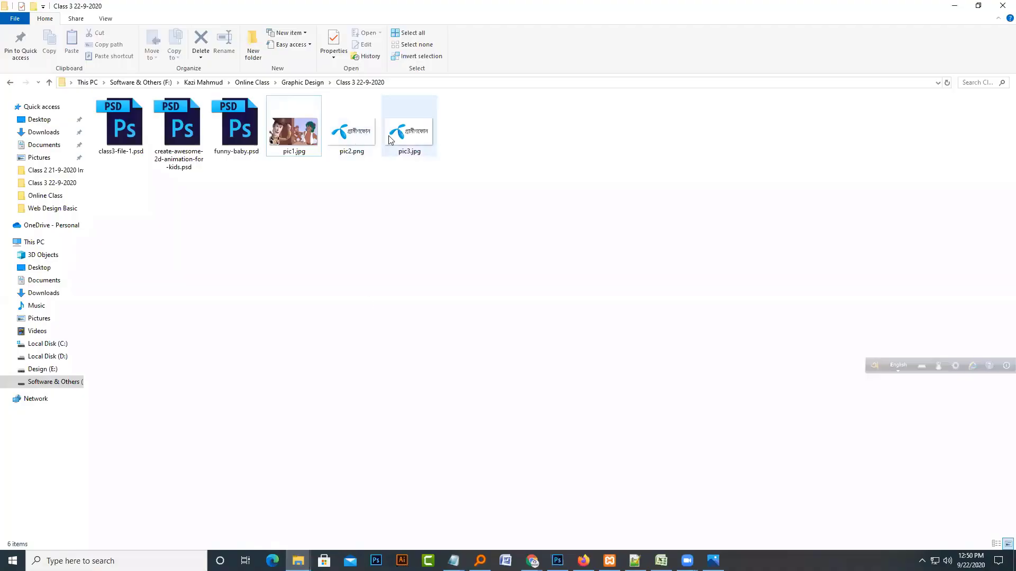
left_click(359, 146)
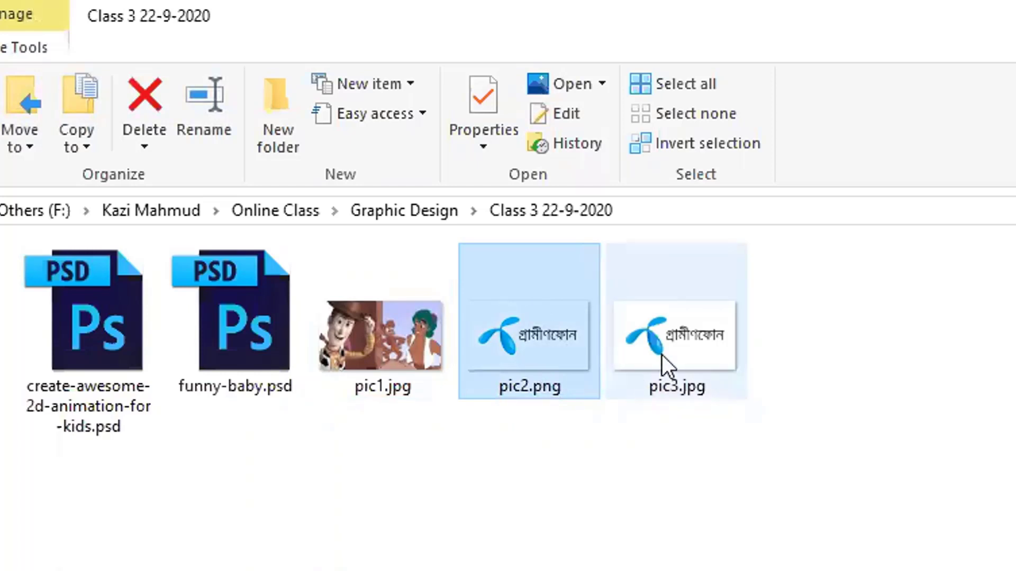
mouse_move(662, 355)
left_click(715, 320)
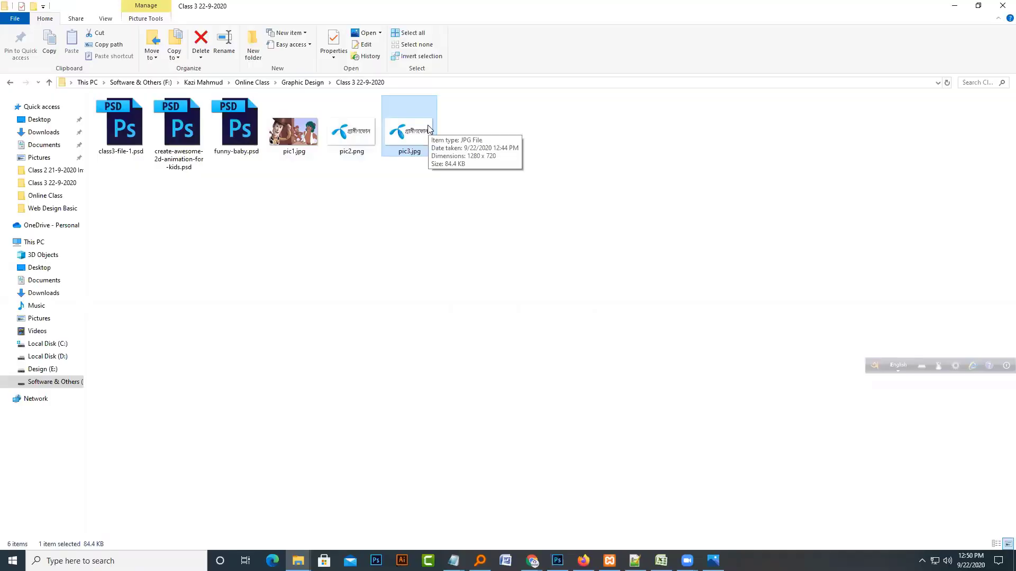
Place pic2.png into funny-baby.psd in Photoshop, scale it to about 44%, and move the logo onto the upper-left side of the baby's forehead
left_click(344, 136)
left_click_drag(342, 125, 350, 339)
left_click_drag(328, 252, 328, 253)
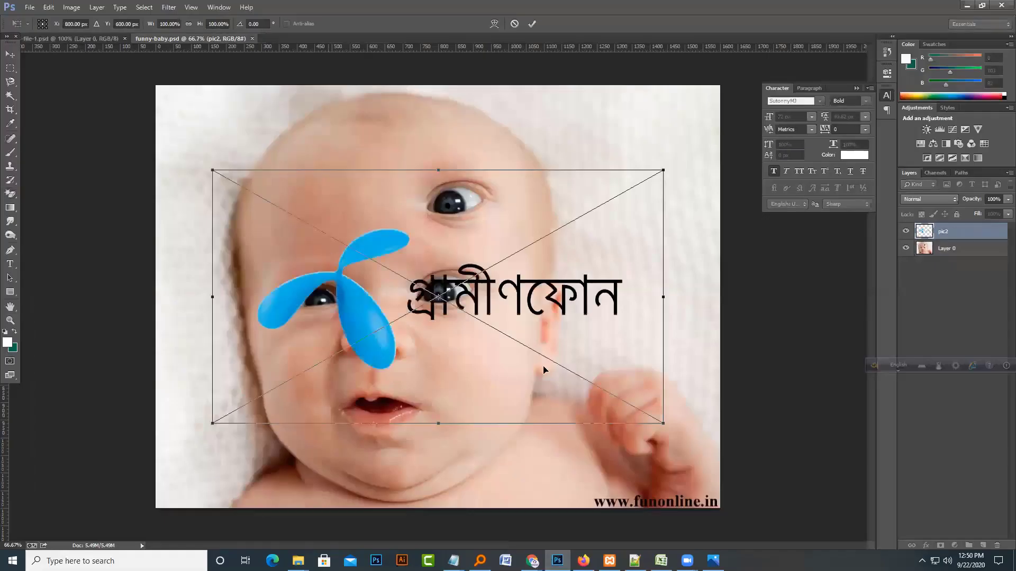
left_click_drag(663, 423, 410, 281)
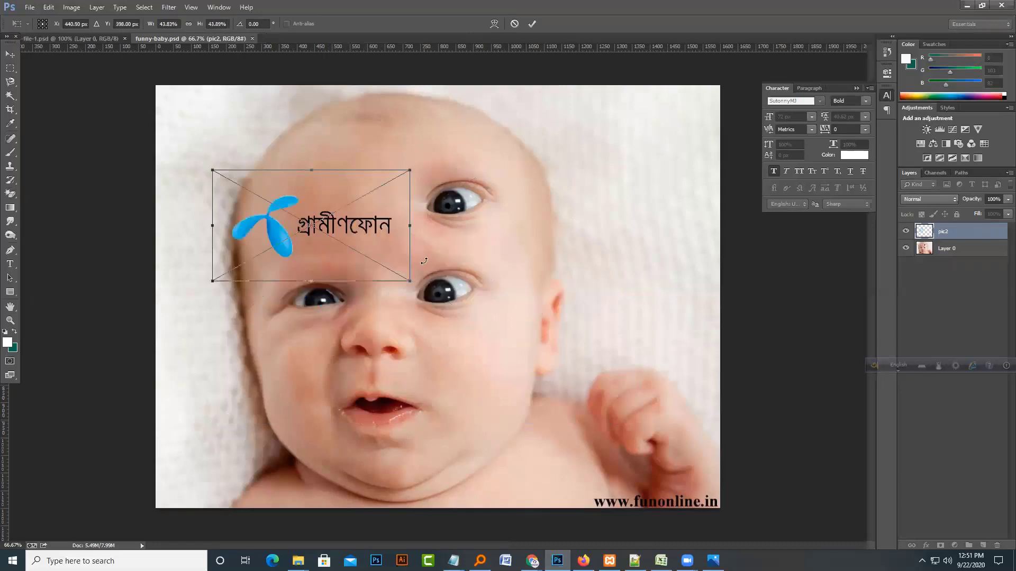
key("Return")
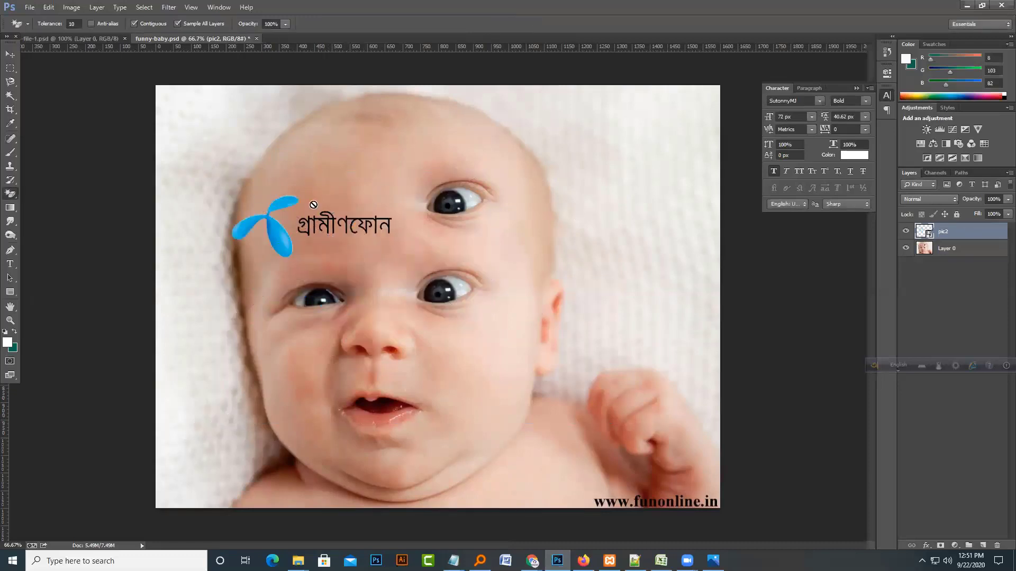
left_click(11, 54)
left_click_drag(272, 223, 242, 176)
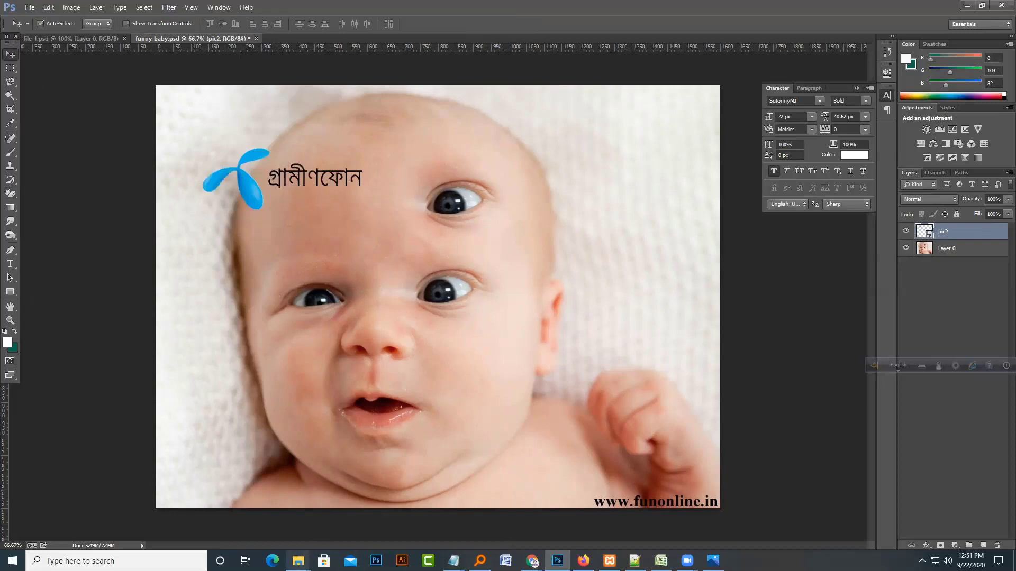
Place pic3.jpg from the class folder into funny-baby.psd, scale it to about half size, and position it just below the transparent logo
mouse_move(298, 560)
left_click(272, 524)
left_click_drag(408, 132, 423, 341)
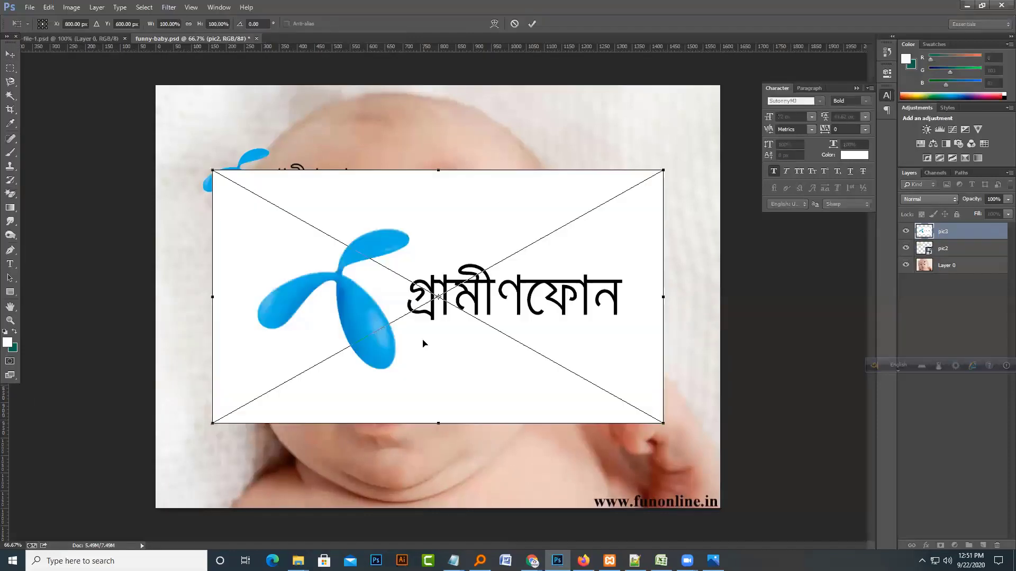
left_click_drag(663, 423, 442, 299)
left_click_drag(376, 231, 352, 296)
key("Return")
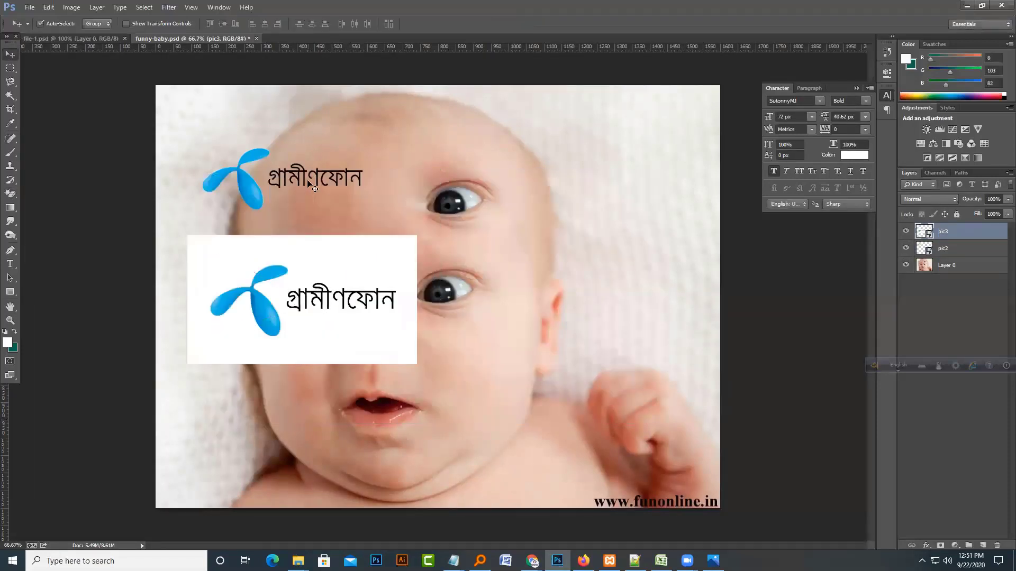
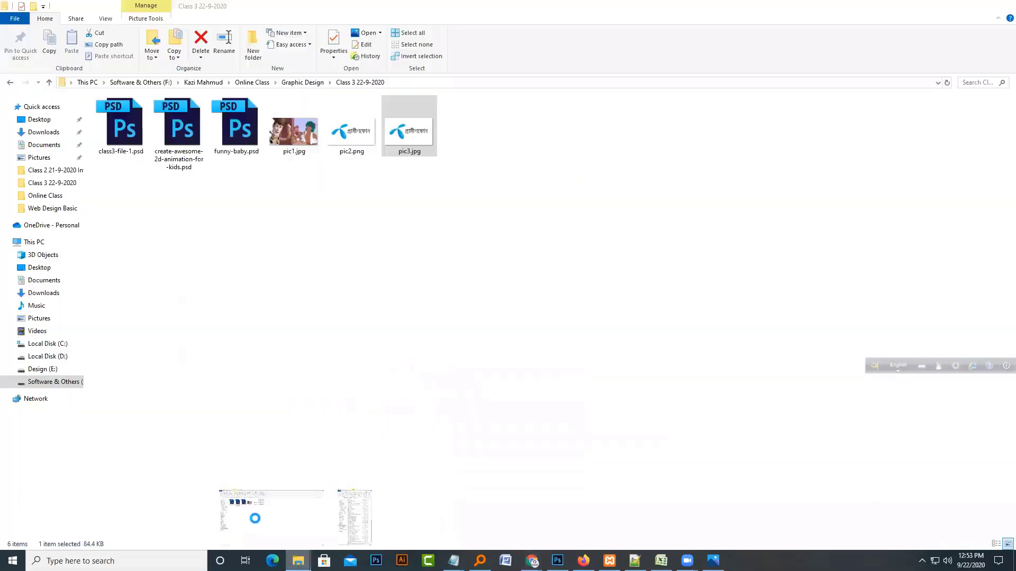
Open home task.jpg from the Class 2 21-9-2020 Introduction to Interface folder and view it alongside the open Photoshop document
left_click(255, 516)
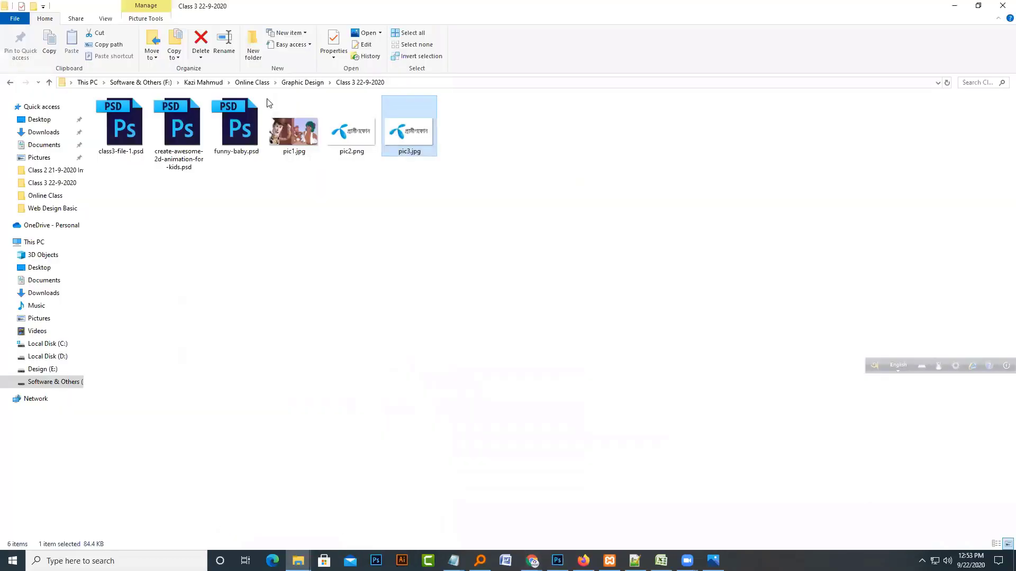
left_click(321, 85)
left_click(200, 138)
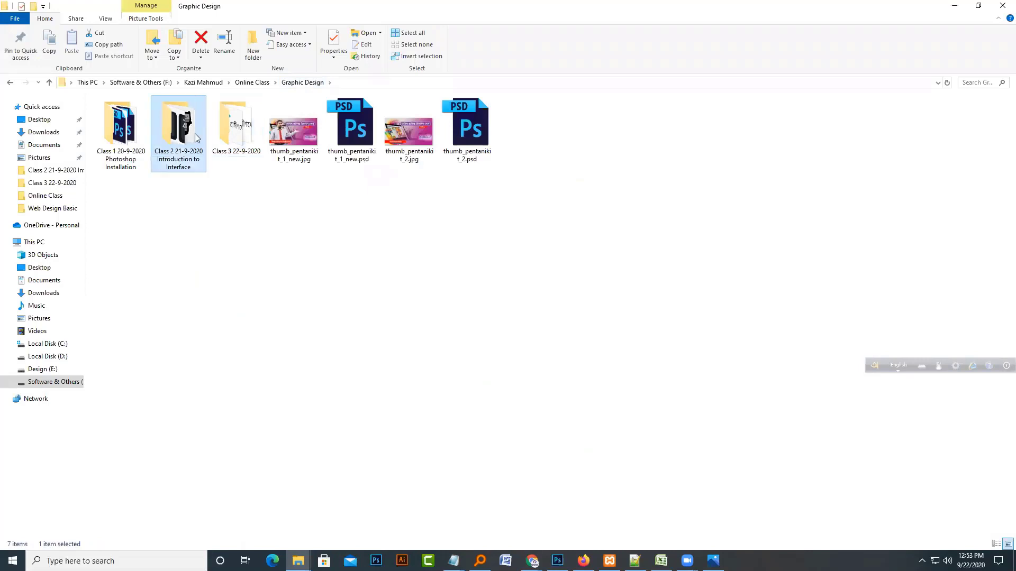
double_click(188, 149)
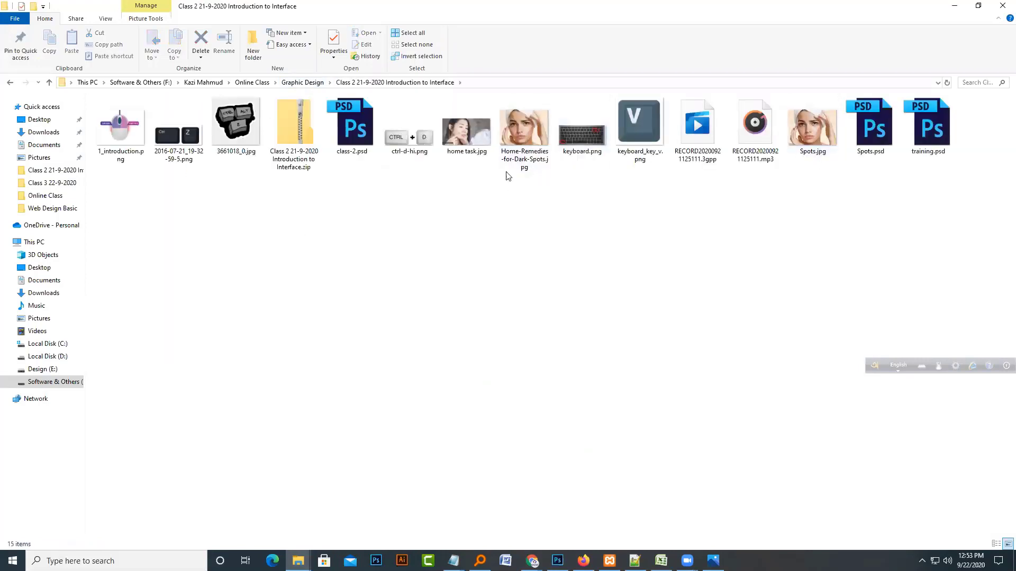
double_click(466, 133)
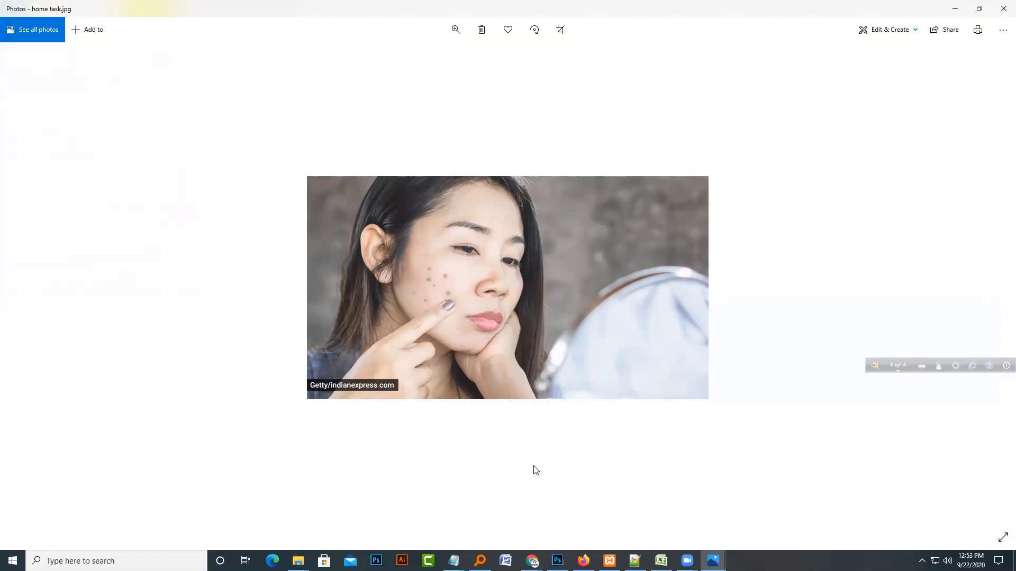
left_click(558, 561)
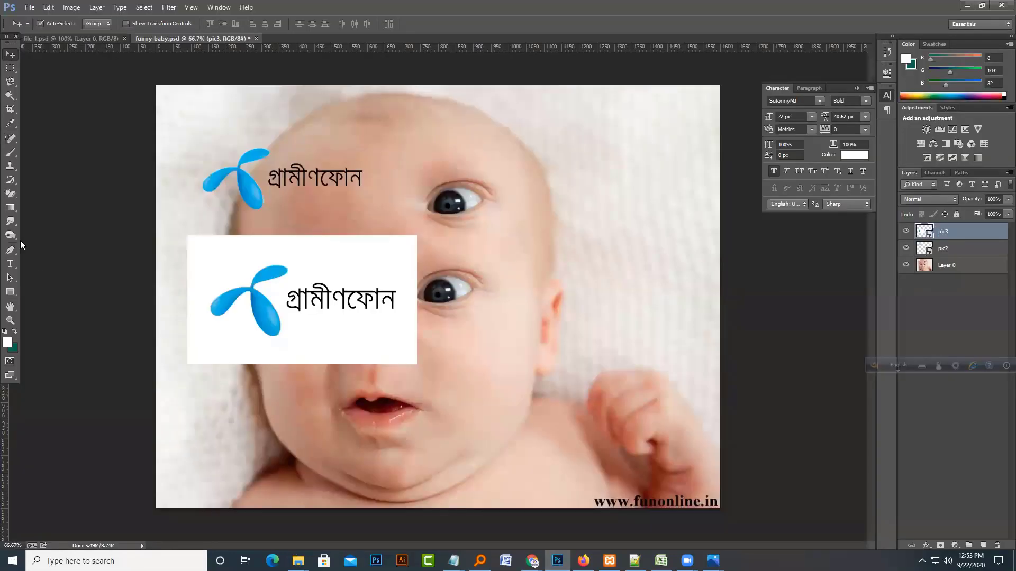
key("alt+Tab")
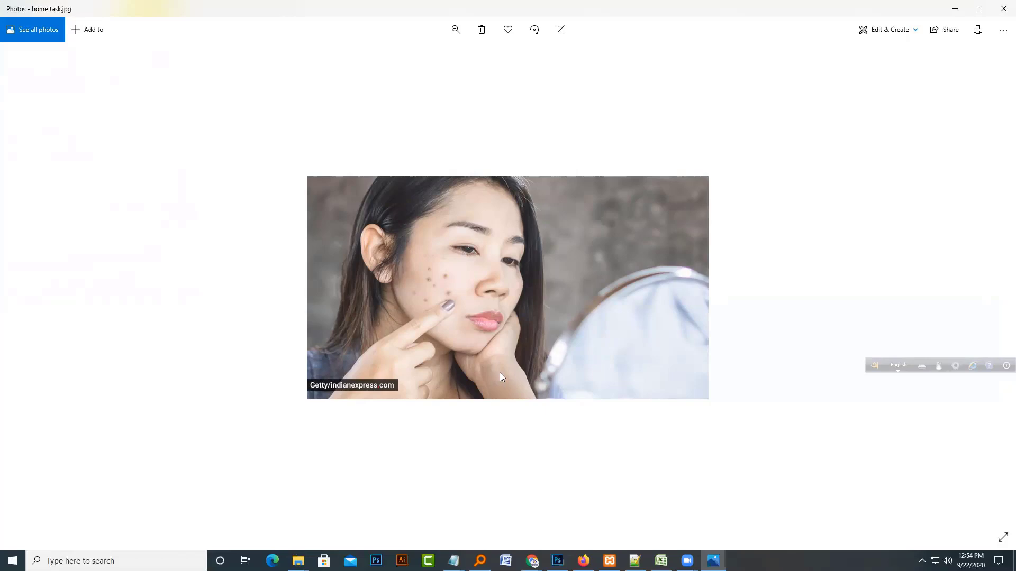
Switch to Chrome and search Facebook for "pentanik it"
left_click(527, 559)
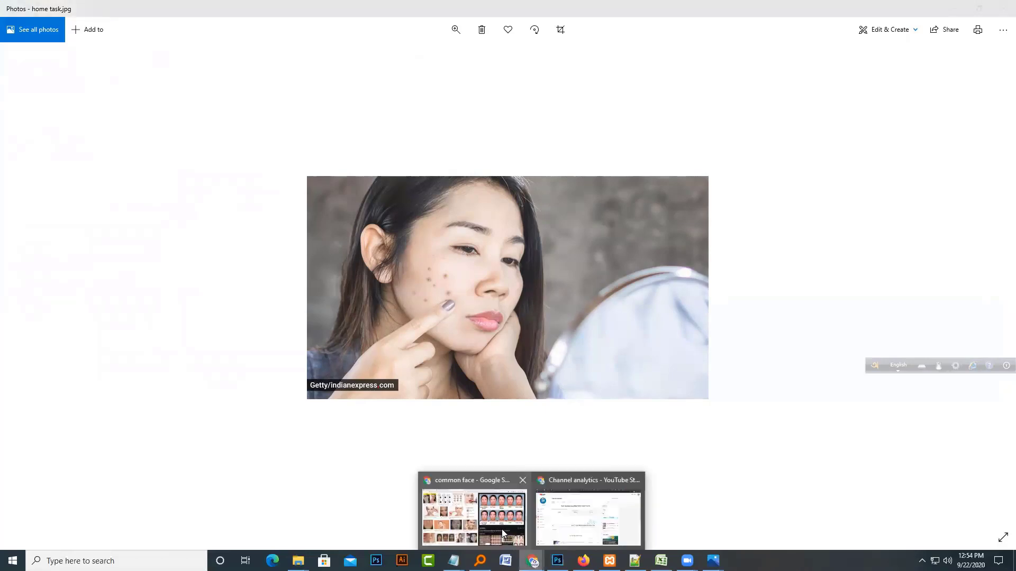
left_click(501, 529)
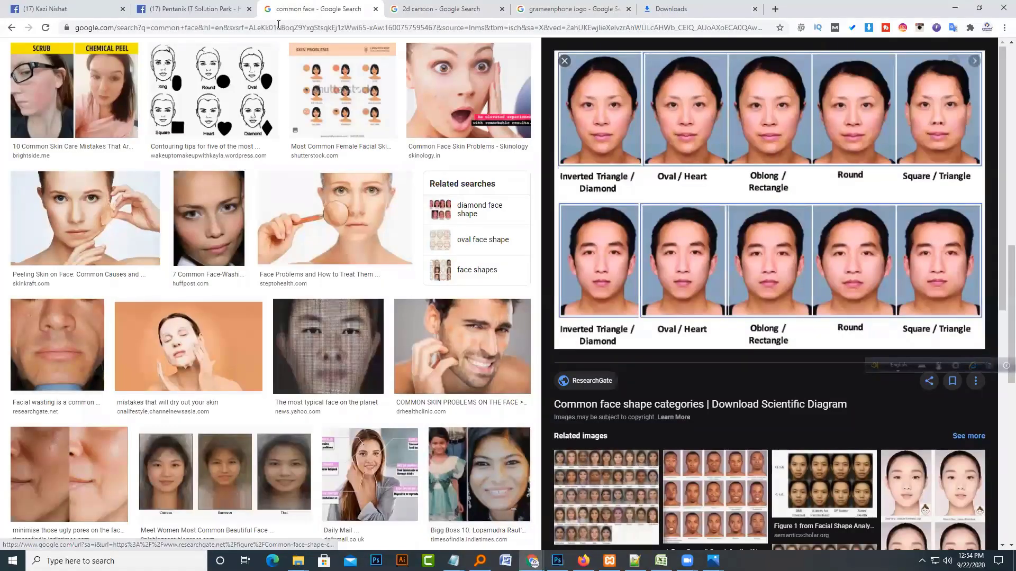
left_click(68, 9)
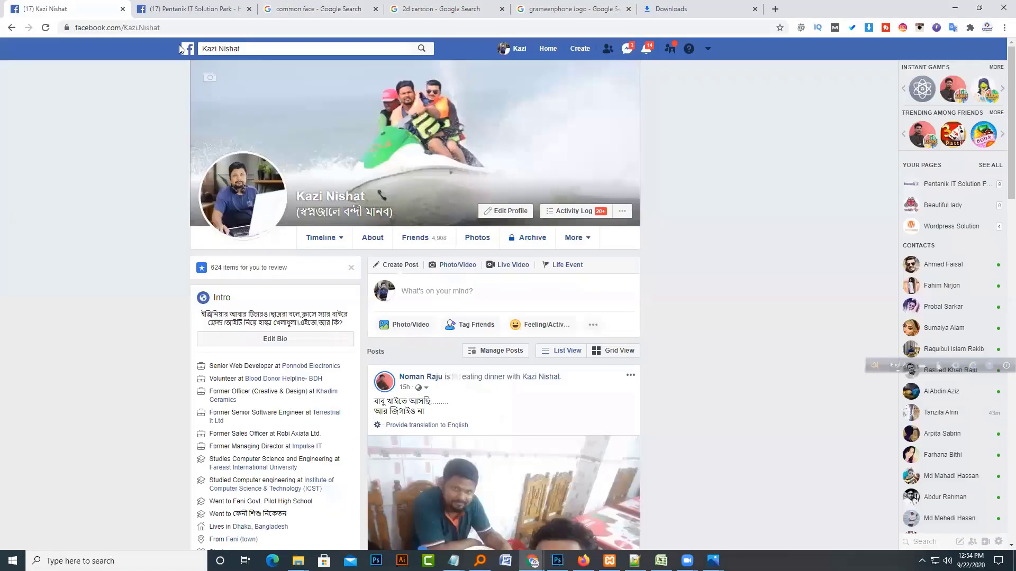
left_click(229, 46)
type("pentanik it")
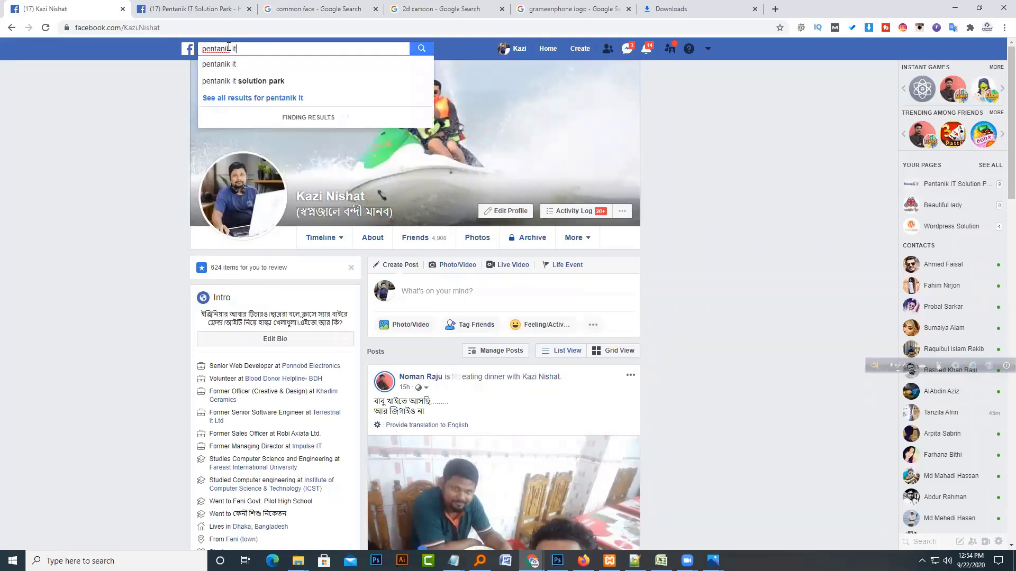
key("Return")
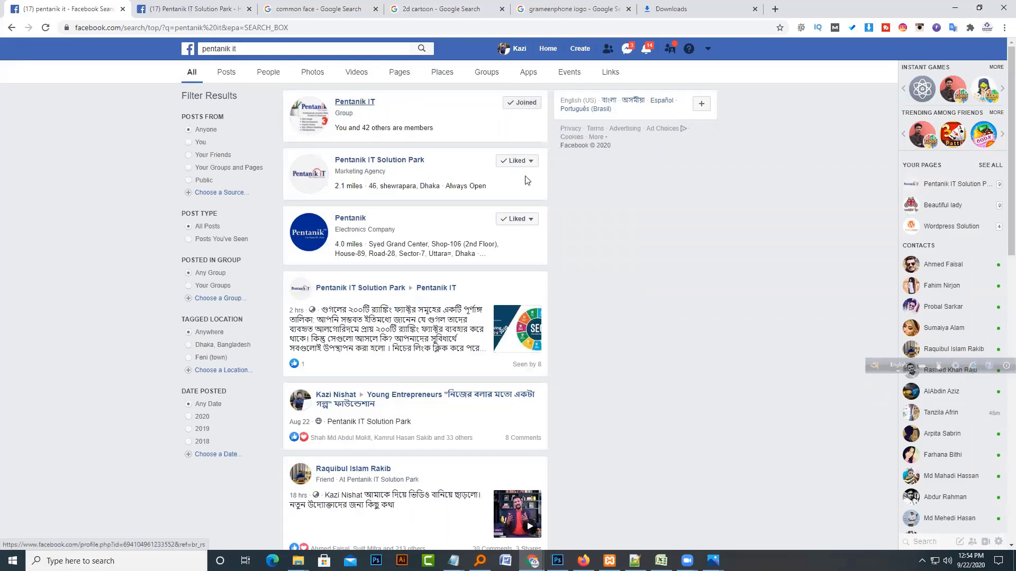
mouse_move(526, 166)
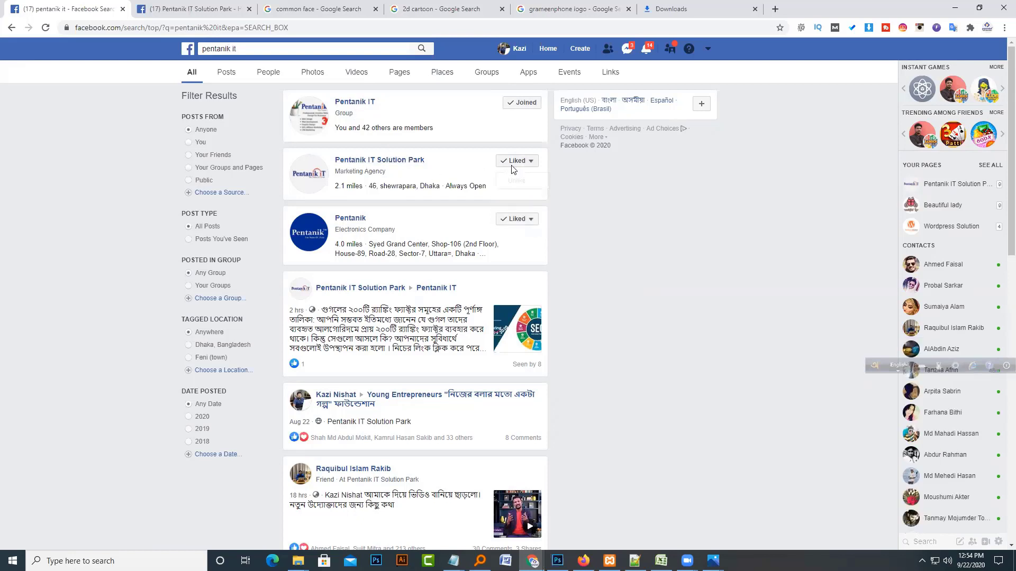
Open the Pentanik IT Facebook group and browse the task posts in its discussion
left_click(366, 102)
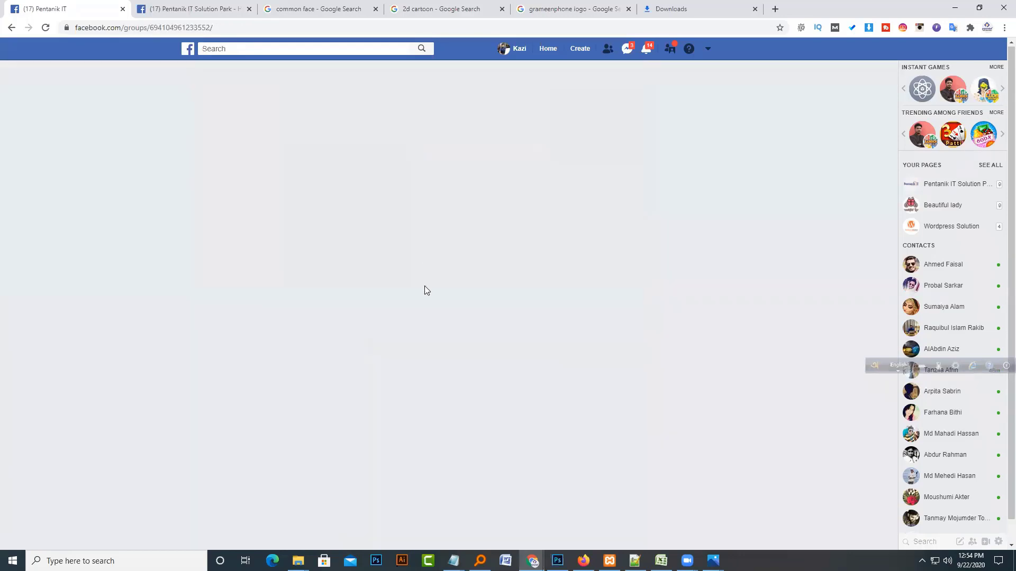
scroll(412, 308, "down", 5)
scroll(413, 313, "up", 4)
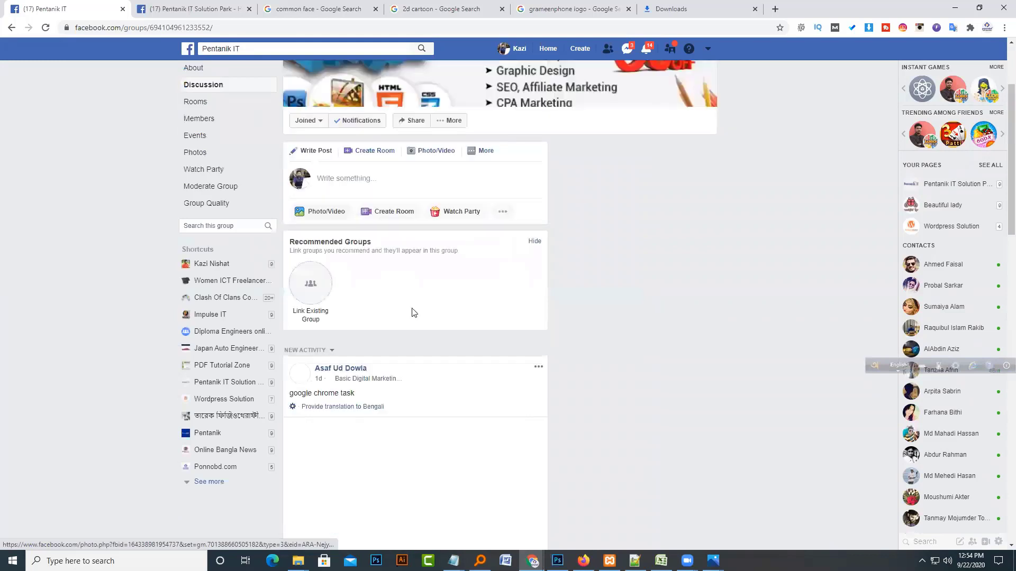
scroll(413, 314, "down", 2)
scroll(413, 314, "down", 6)
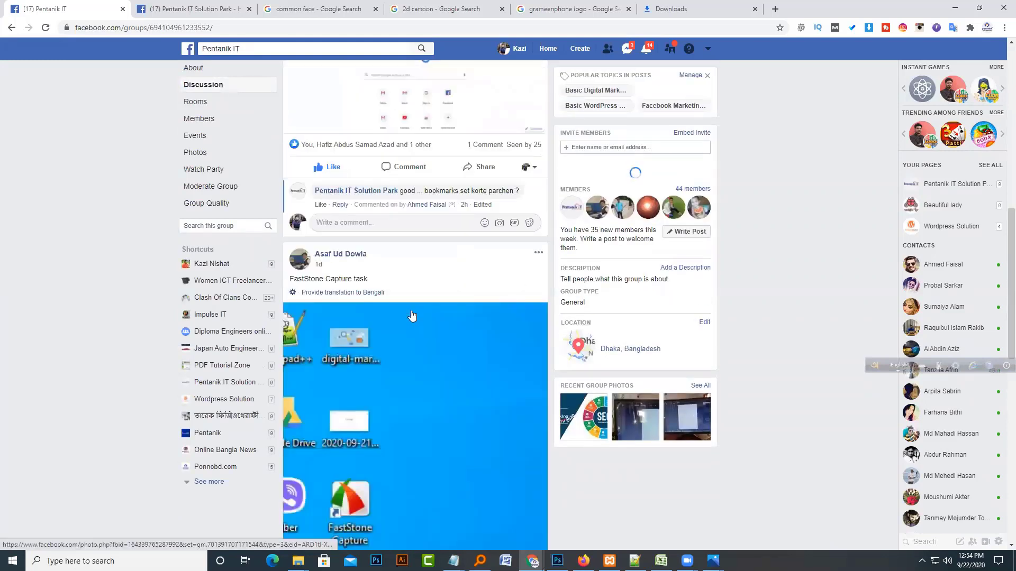